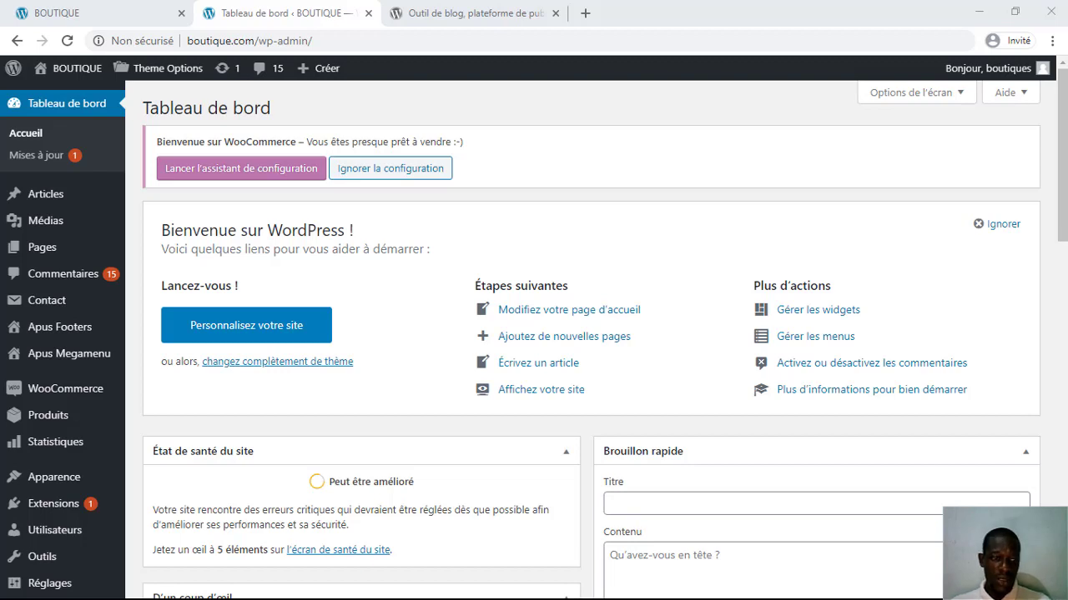
Step: Switch to the WordPress.org site and search its extensions directory for woocommerce
{"action": "mouse_move", "coordinate": [53, 398]}
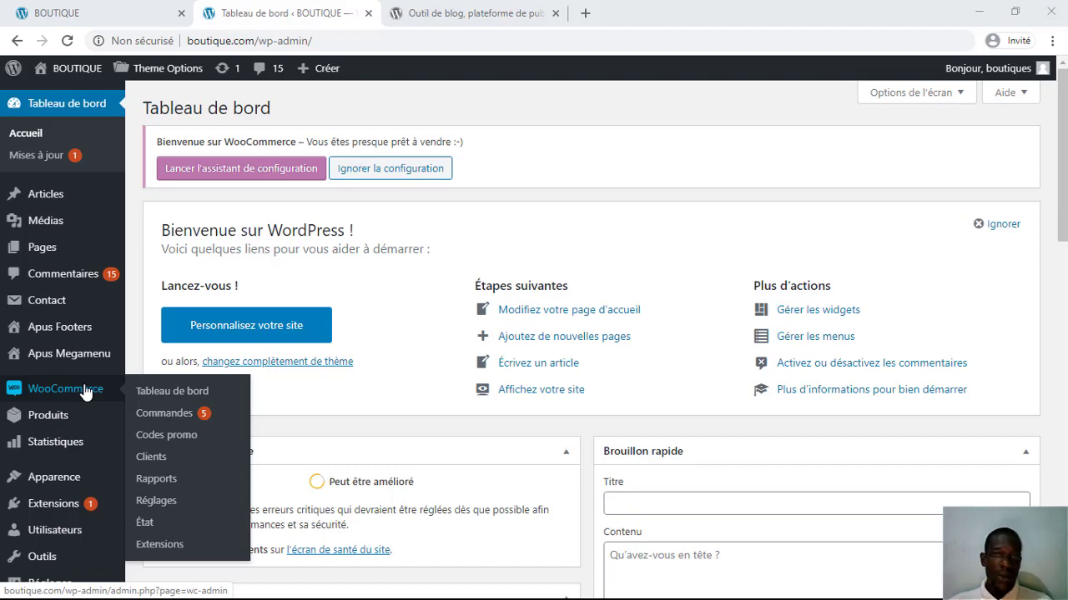
{"action": "left_click", "coordinate": [459, 13]}
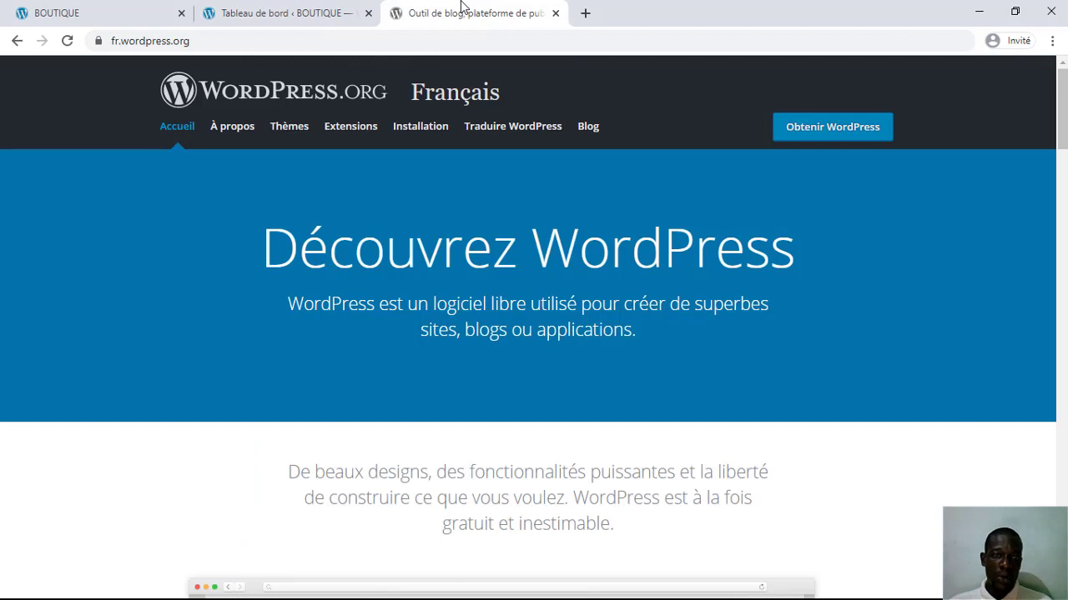
{"action": "left_click", "coordinate": [355, 133]}
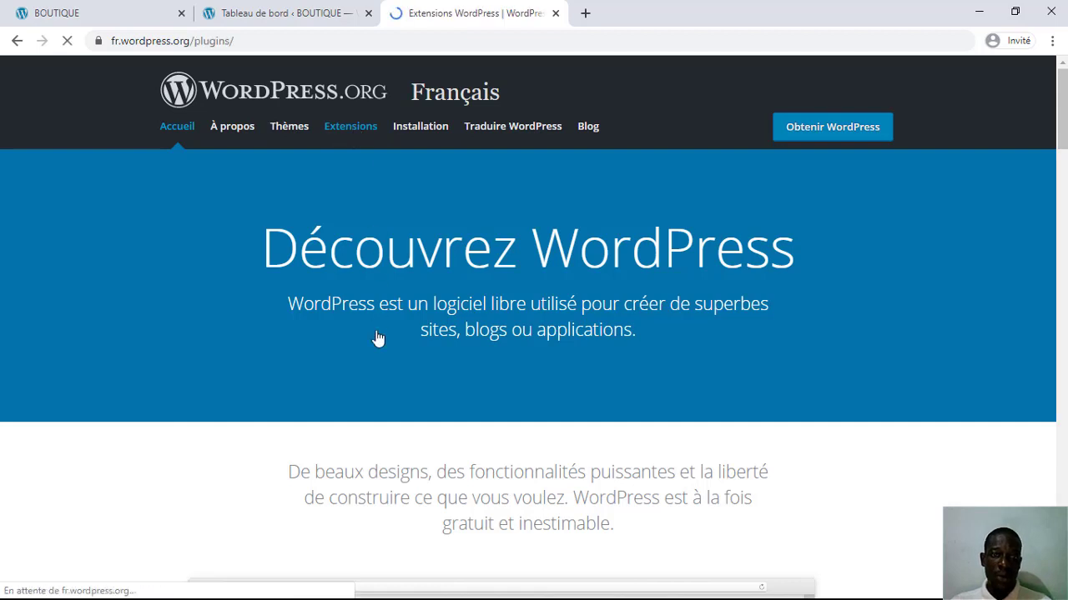
{"action": "left_click", "coordinate": [434, 358]}
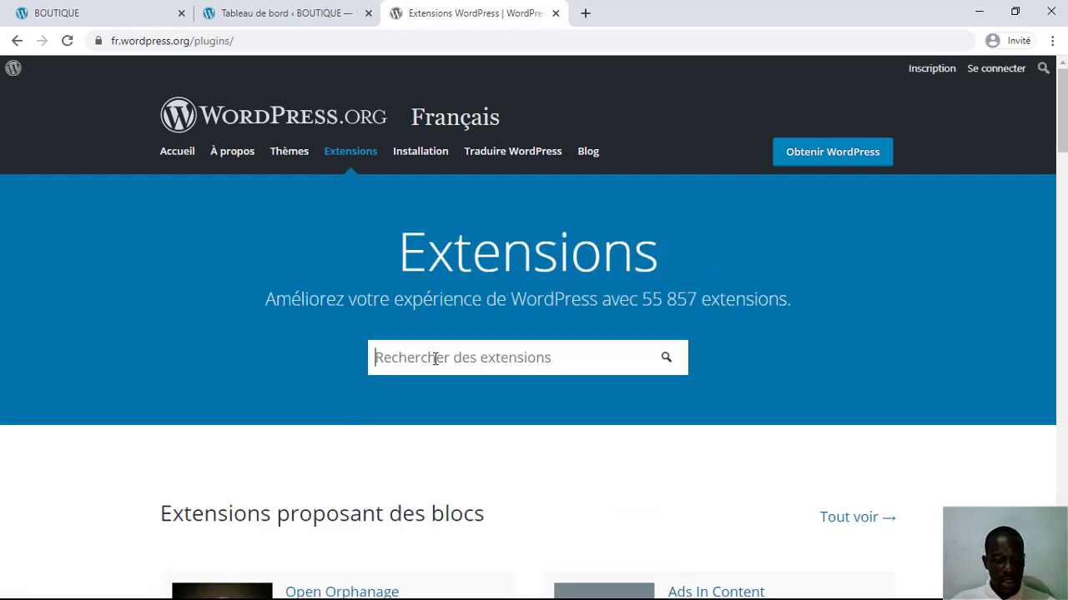
{"action": "type", "text": "woocomme"}
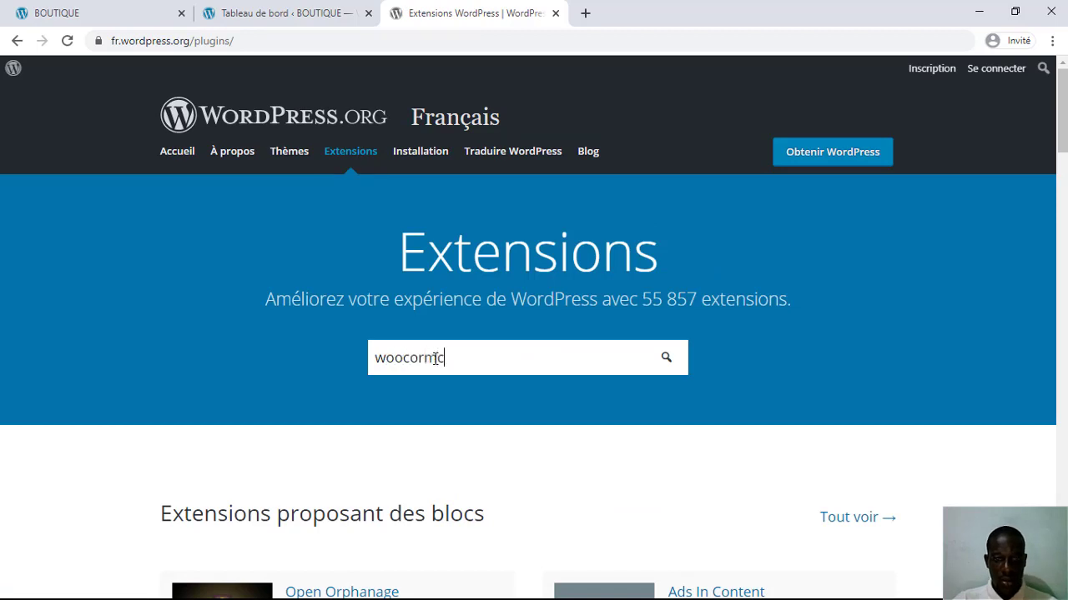
{"action": "key", "text": "BackSpace"}
{"action": "key", "text": "BackSpace"}
{"action": "key", "text": "BackSpace"}
{"action": "key", "text": "BackSpace"}
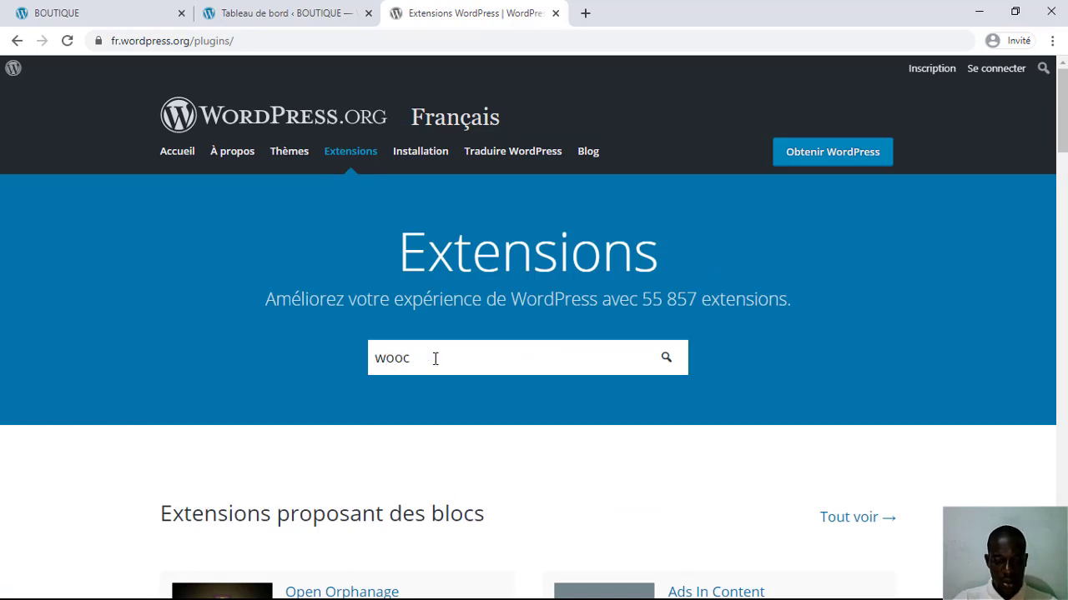
{"action": "type", "text": "ome"}
{"action": "key", "text": "BackSpace"}
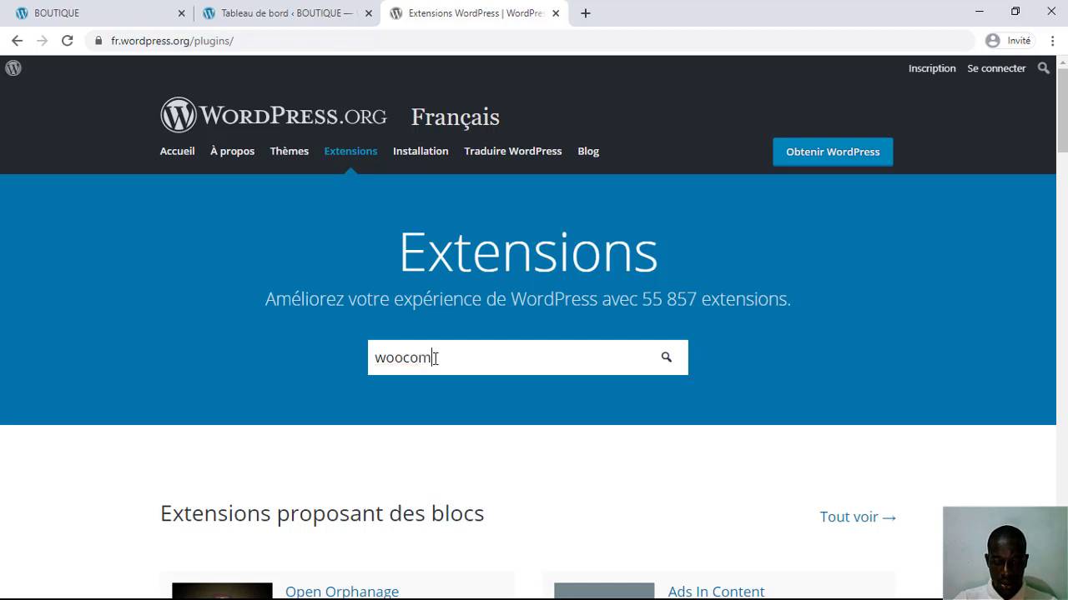
{"action": "type", "text": "merce"}
{"action": "key", "text": "Return"}
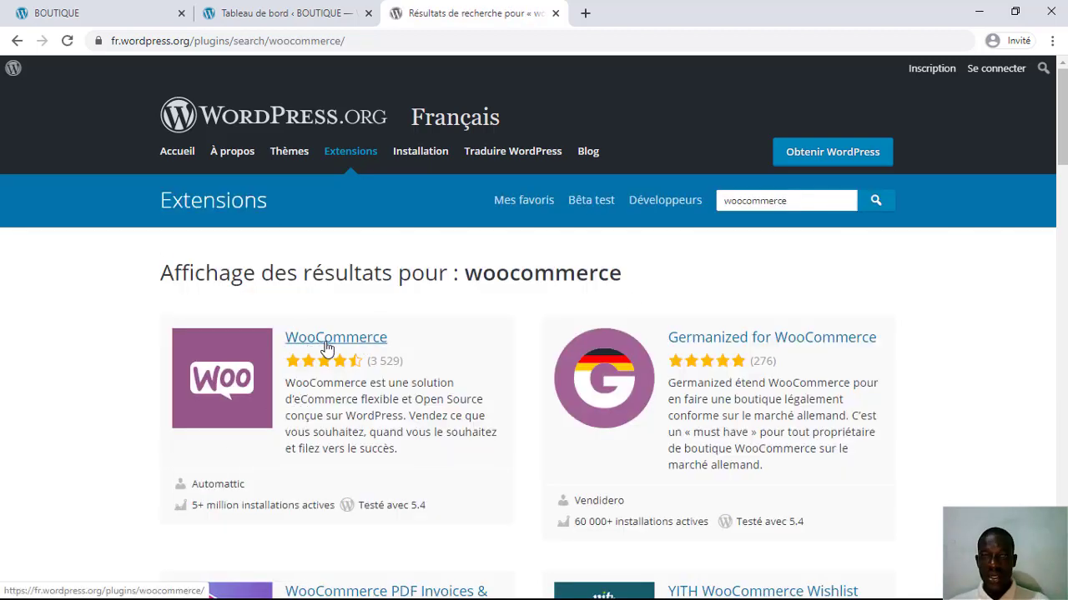
Step: Search for woocommerce among the extensions to add in the BOUTIQUE admin and compare the results with the WordPress.org listing
{"action": "left_click", "coordinate": [292, 10]}
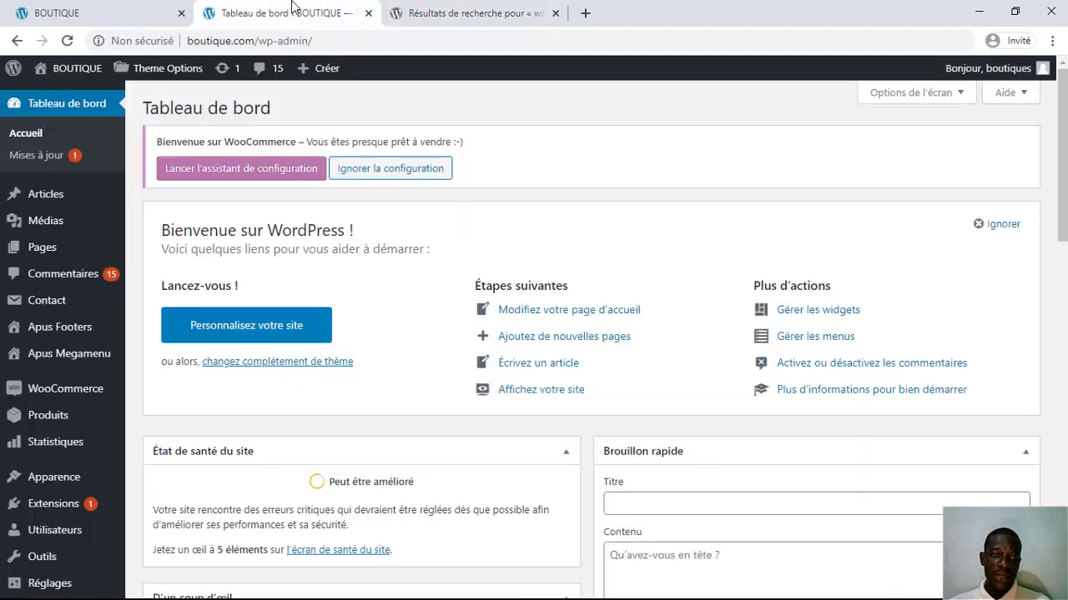
{"action": "left_click", "coordinate": [471, 10]}
{"action": "left_click", "coordinate": [340, 10]}
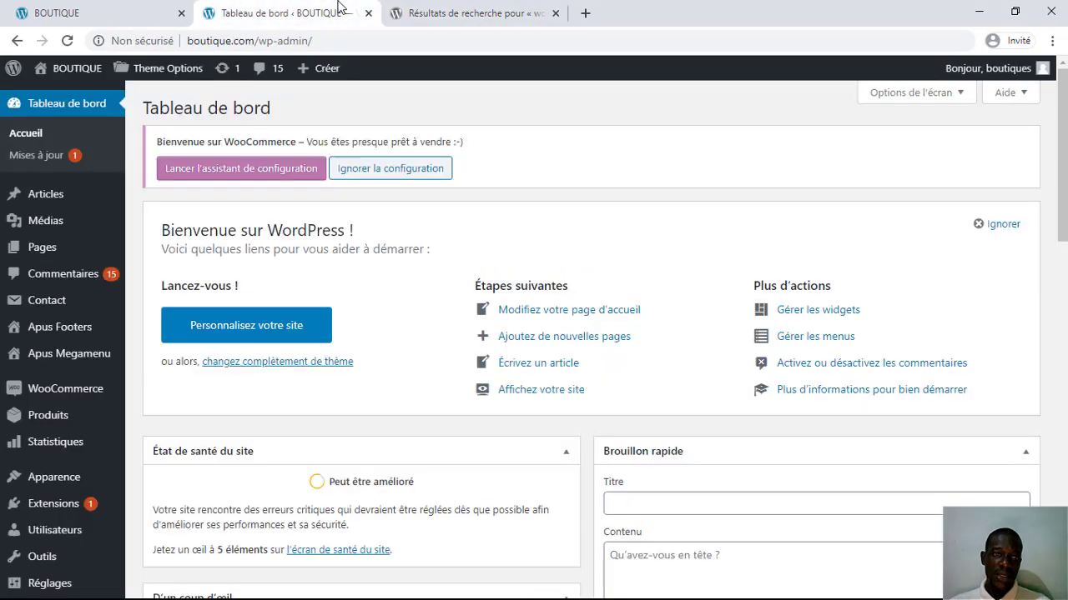
{"action": "scroll", "coordinate": [407, 291], "scroll_direction": "down", "scroll_amount": 3}
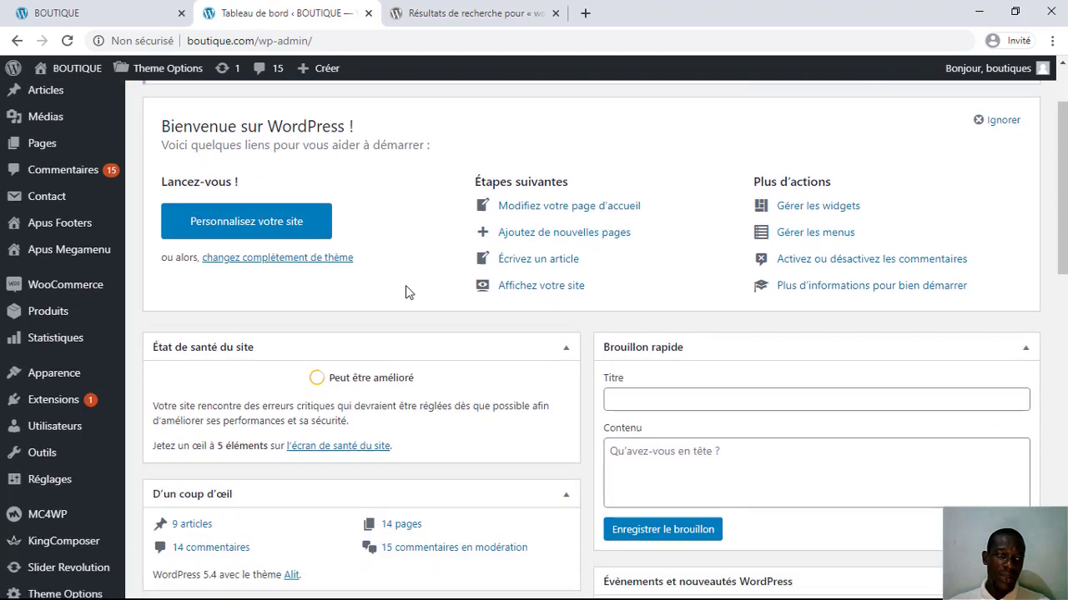
{"action": "mouse_move", "coordinate": [55, 338]}
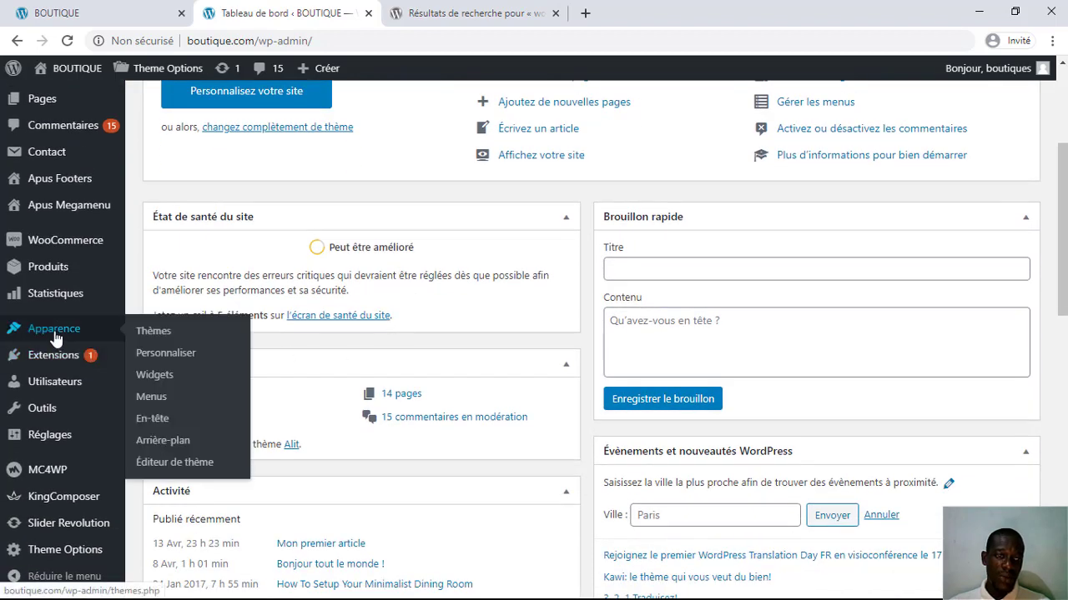
{"action": "mouse_move", "coordinate": [55, 359]}
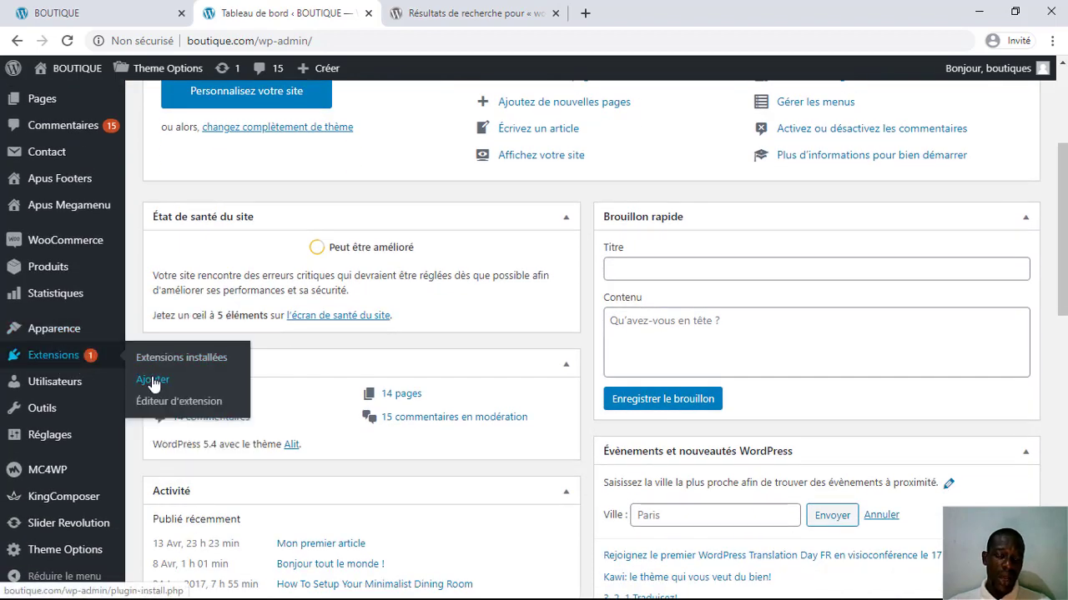
{"action": "left_click", "coordinate": [152, 381]}
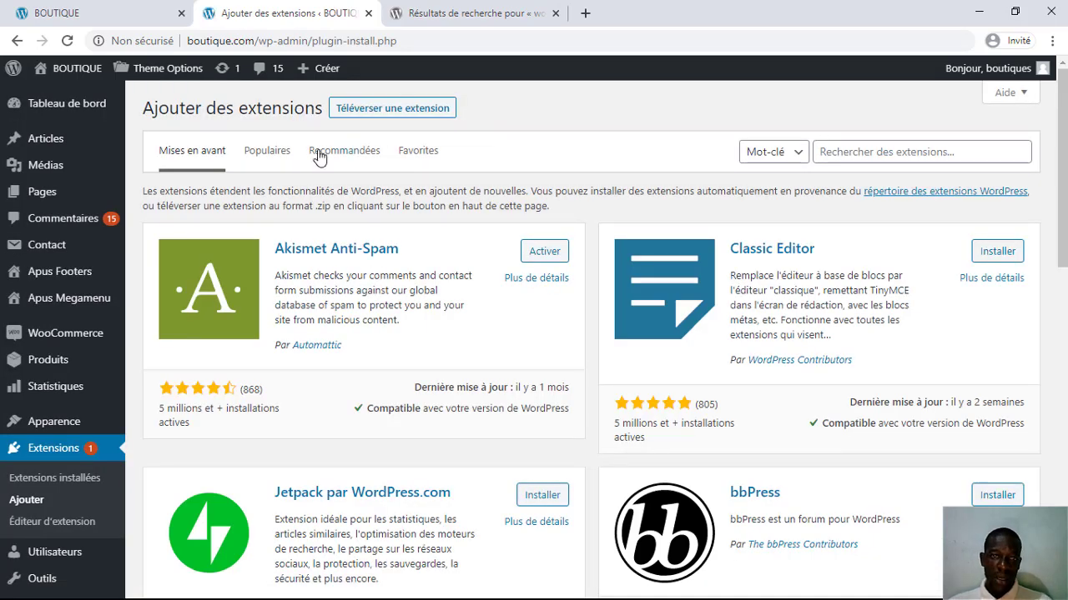
{"action": "left_click", "coordinate": [898, 152]}
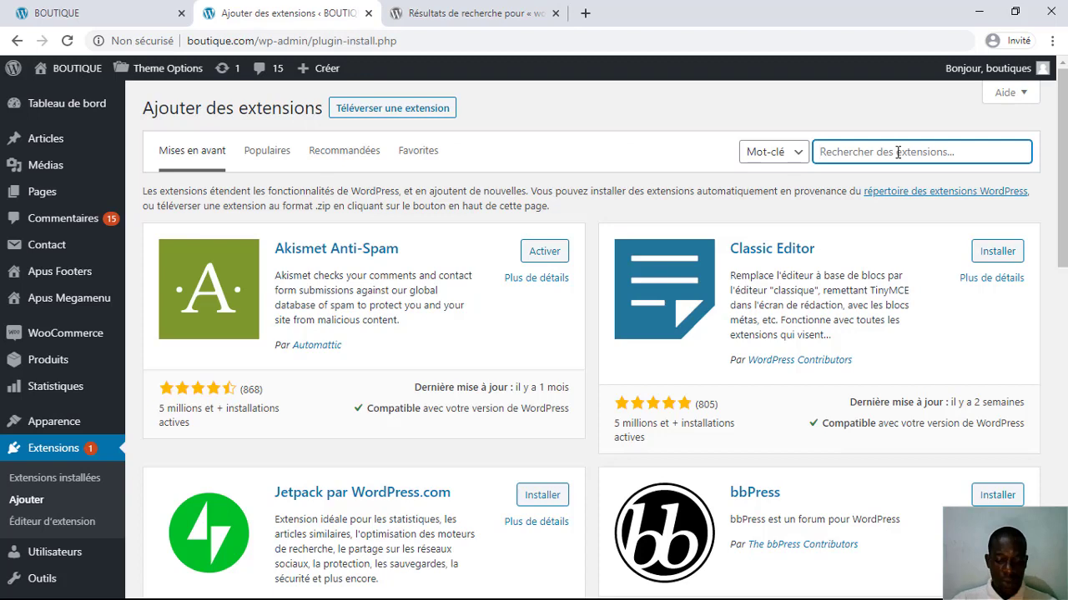
{"action": "type", "text": "woocommerce"}
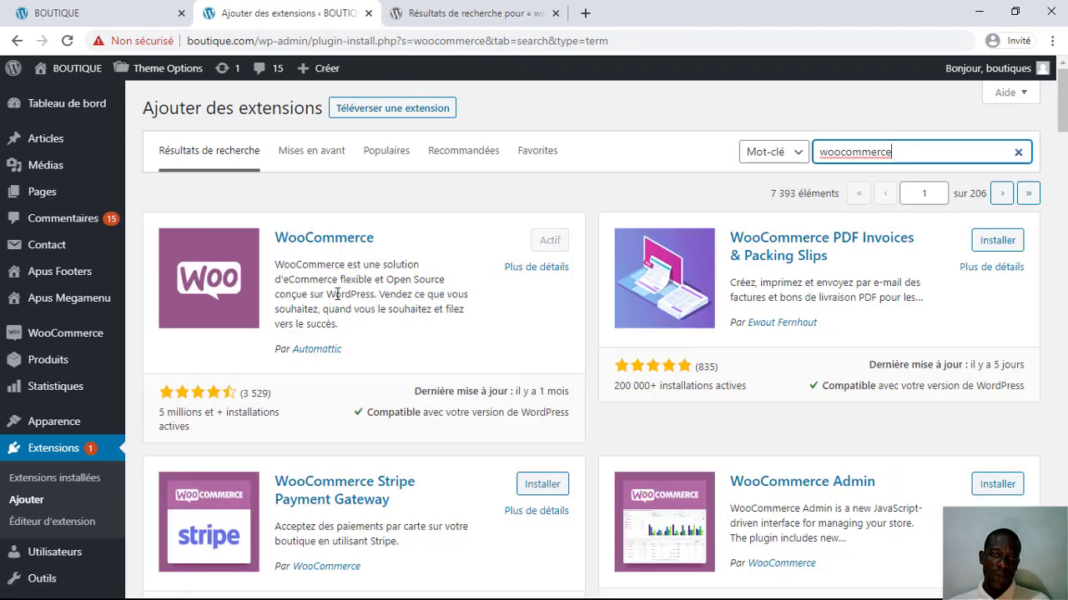
{"action": "left_click", "coordinate": [459, 13]}
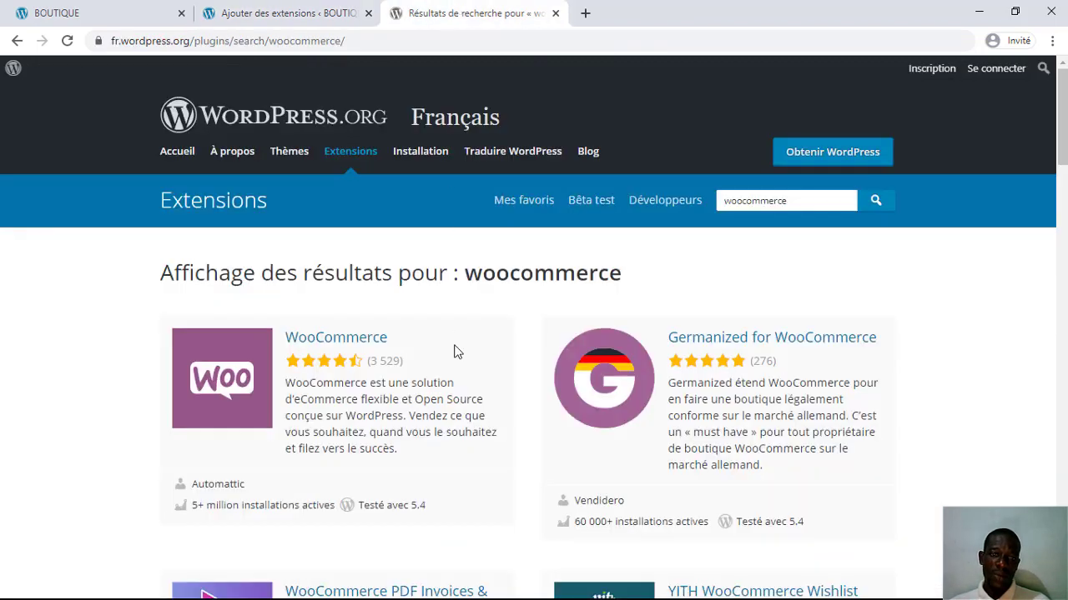
{"action": "left_click", "coordinate": [338, 11]}
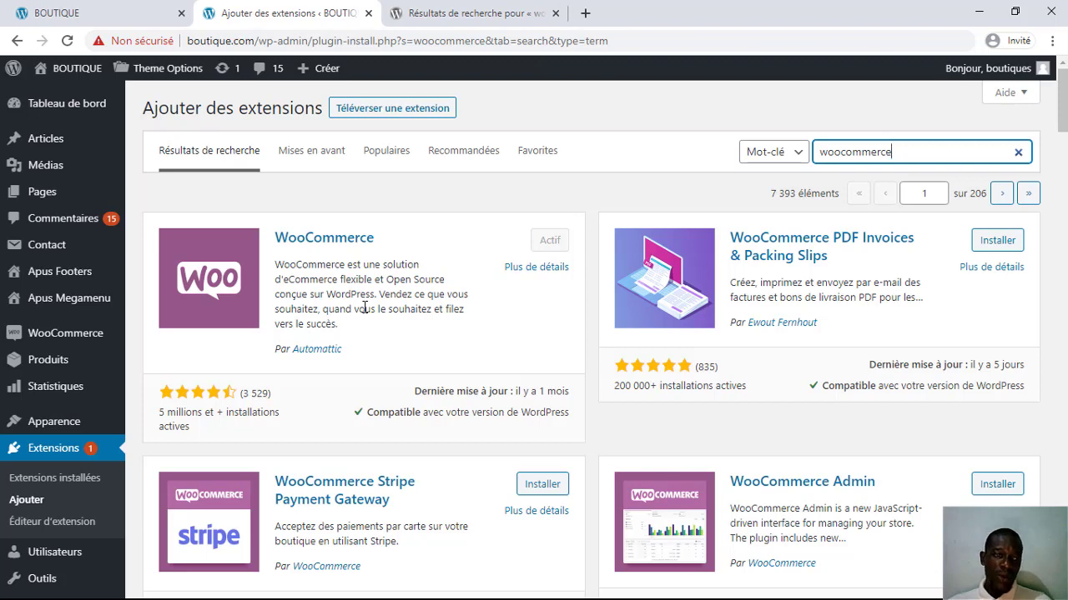
Step: Open the WooCommerce dashboard and view the date range presets and comparison options without changing them
{"action": "mouse_move", "coordinate": [71, 342]}
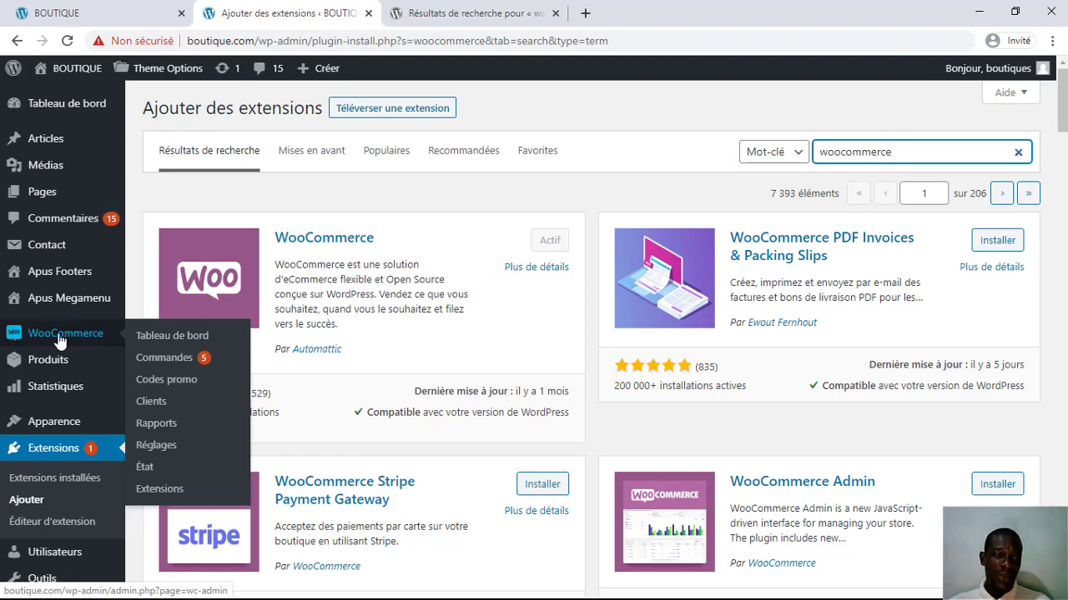
{"action": "left_click", "coordinate": [182, 342]}
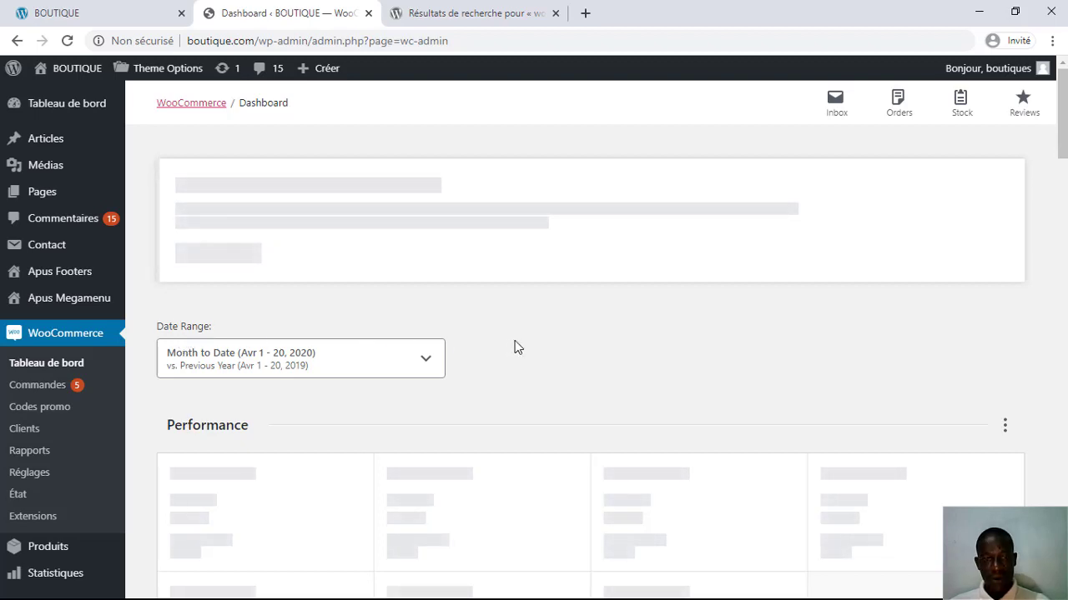
{"action": "scroll", "coordinate": [531, 341], "scroll_direction": "down", "scroll_amount": 2}
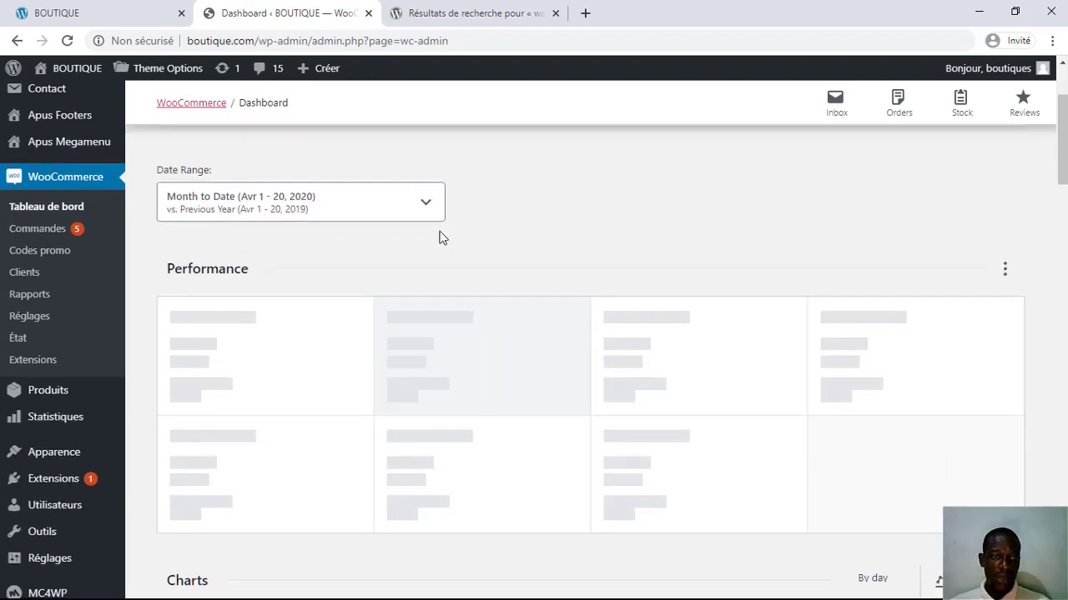
{"action": "left_click", "coordinate": [427, 206]}
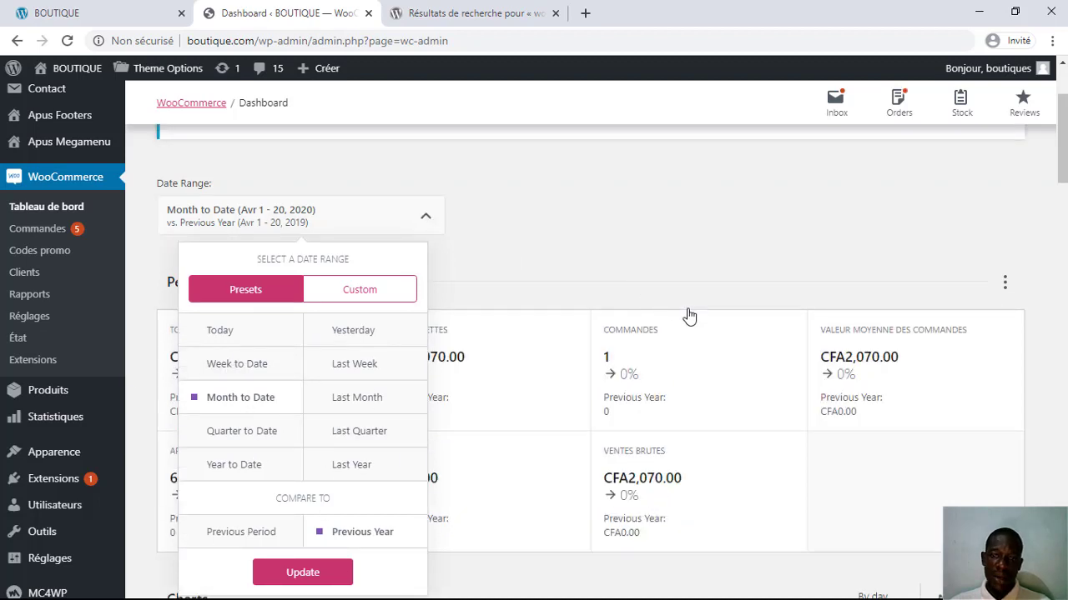
{"action": "scroll", "coordinate": [689, 315], "scroll_direction": "down", "scroll_amount": 4}
{"action": "scroll", "coordinate": [686, 327], "scroll_direction": "up", "scroll_amount": 1}
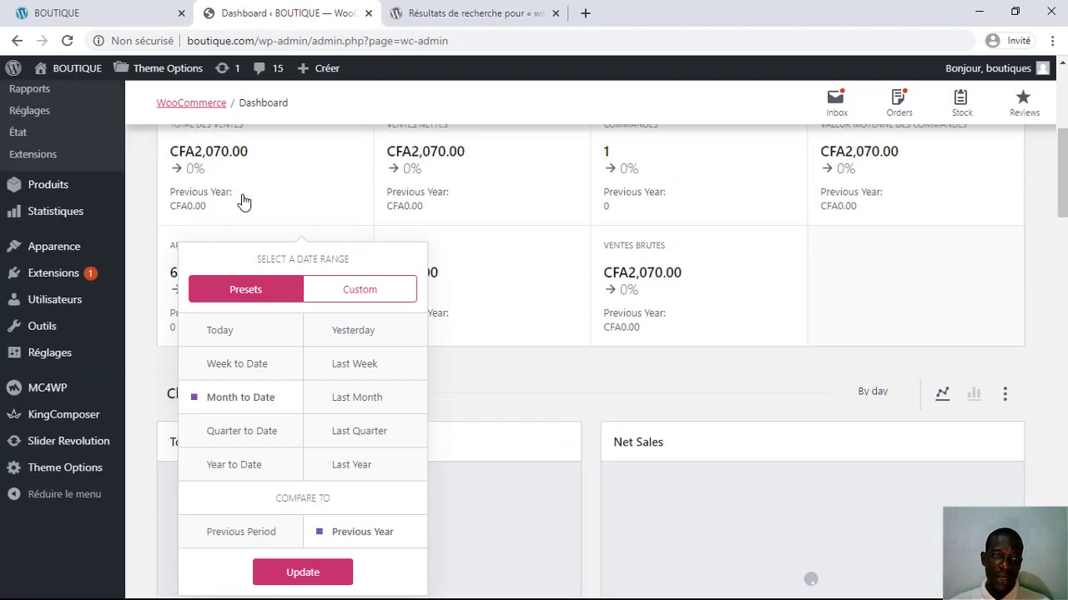
{"action": "scroll", "coordinate": [241, 202], "scroll_direction": "up", "scroll_amount": 1}
{"action": "left_click", "coordinate": [187, 204]}
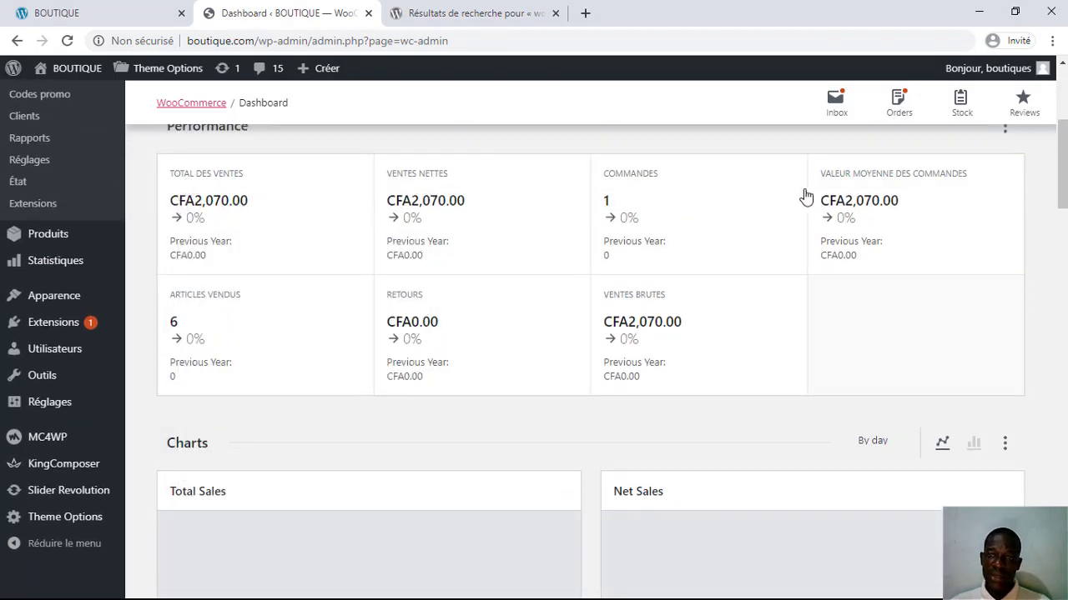
Step: Examine the WooCommerce dashboard's performance figures, sales charts and leaderboards
{"action": "scroll", "coordinate": [772, 342], "scroll_direction": "down", "scroll_amount": 1}
{"action": "scroll", "coordinate": [759, 338], "scroll_direction": "up", "scroll_amount": 5}
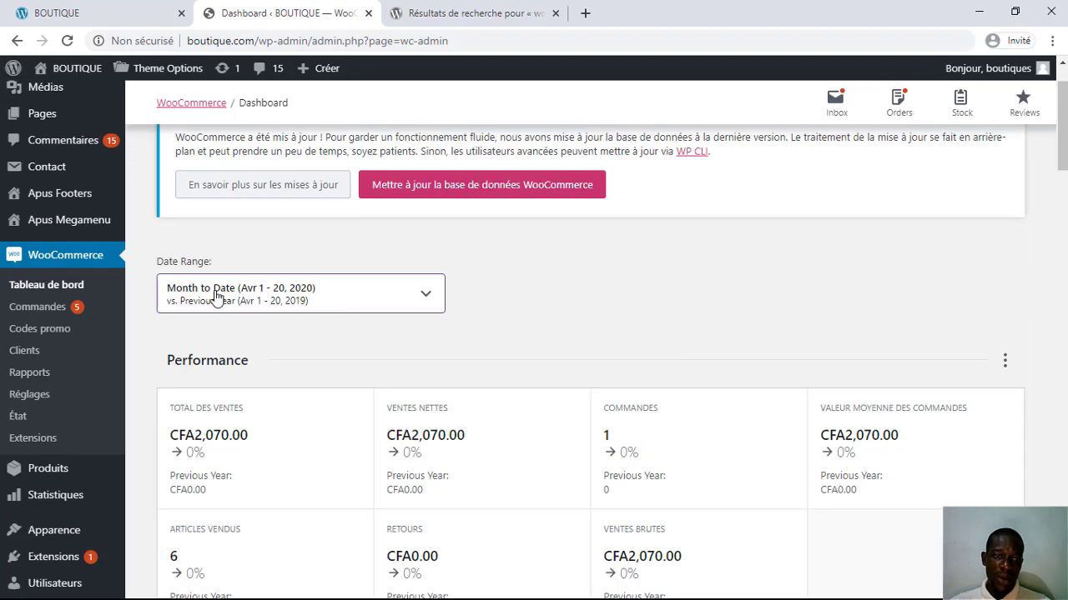
{"action": "scroll", "coordinate": [326, 304], "scroll_direction": "down", "scroll_amount": 5}
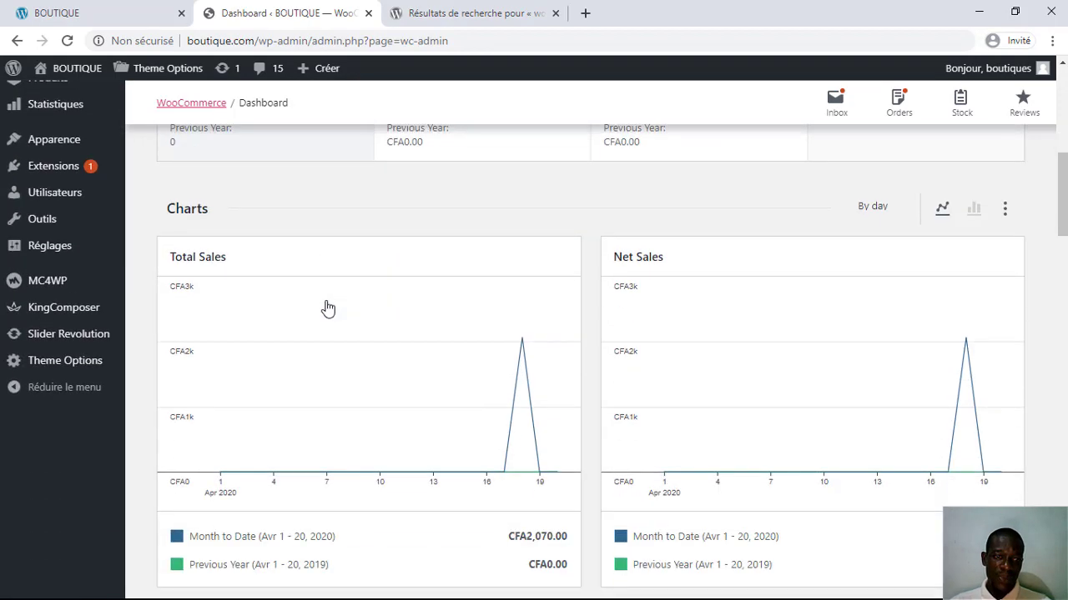
{"action": "scroll", "coordinate": [328, 310], "scroll_direction": "down", "scroll_amount": 12}
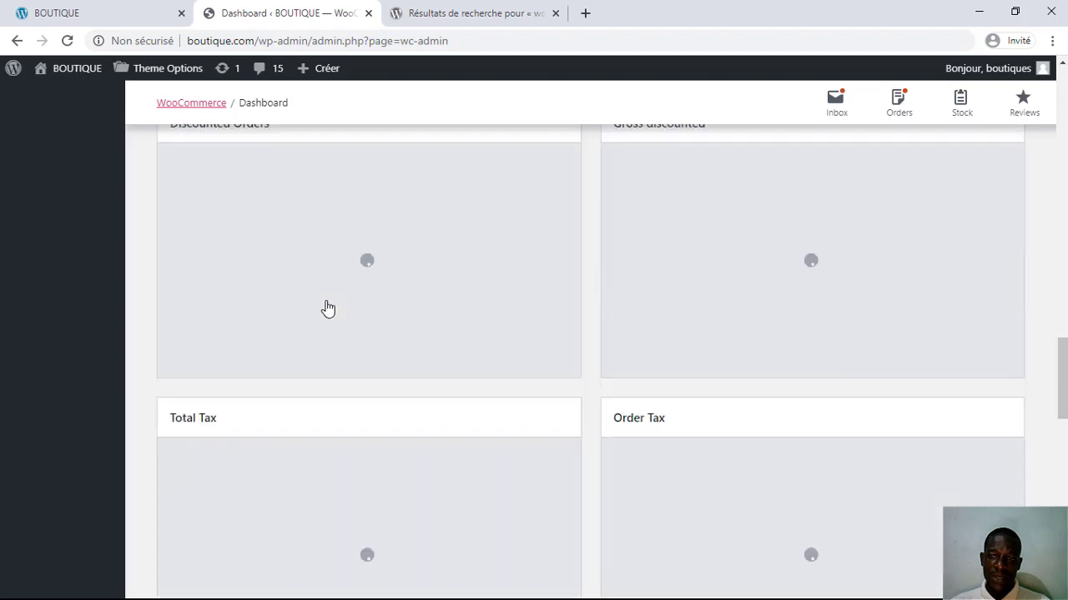
{"action": "scroll", "coordinate": [328, 310], "scroll_direction": "down", "scroll_amount": 12}
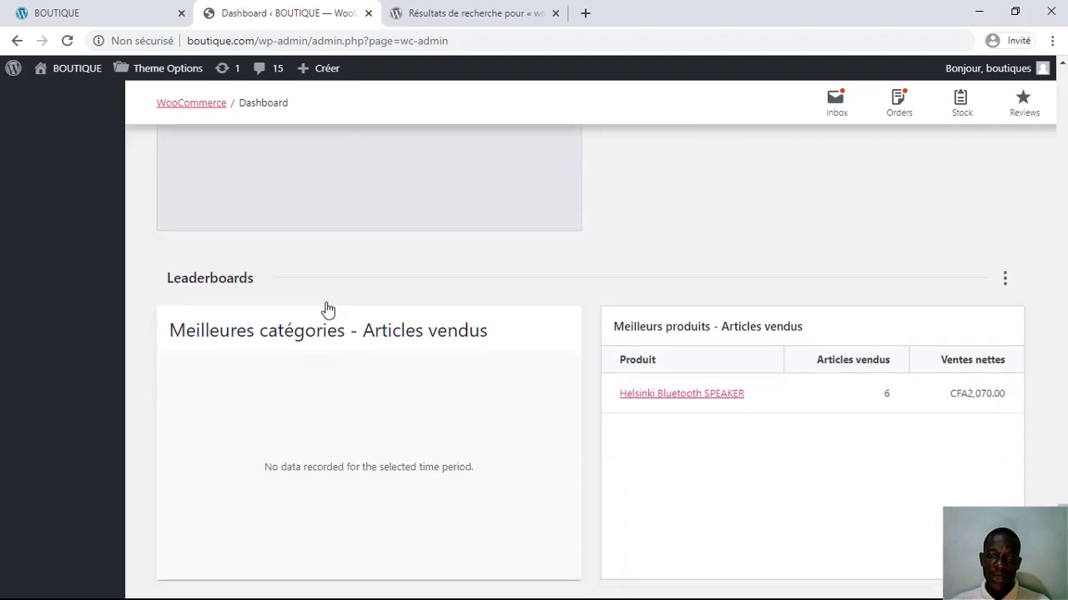
{"action": "scroll", "coordinate": [328, 309], "scroll_direction": "up", "scroll_amount": 12}
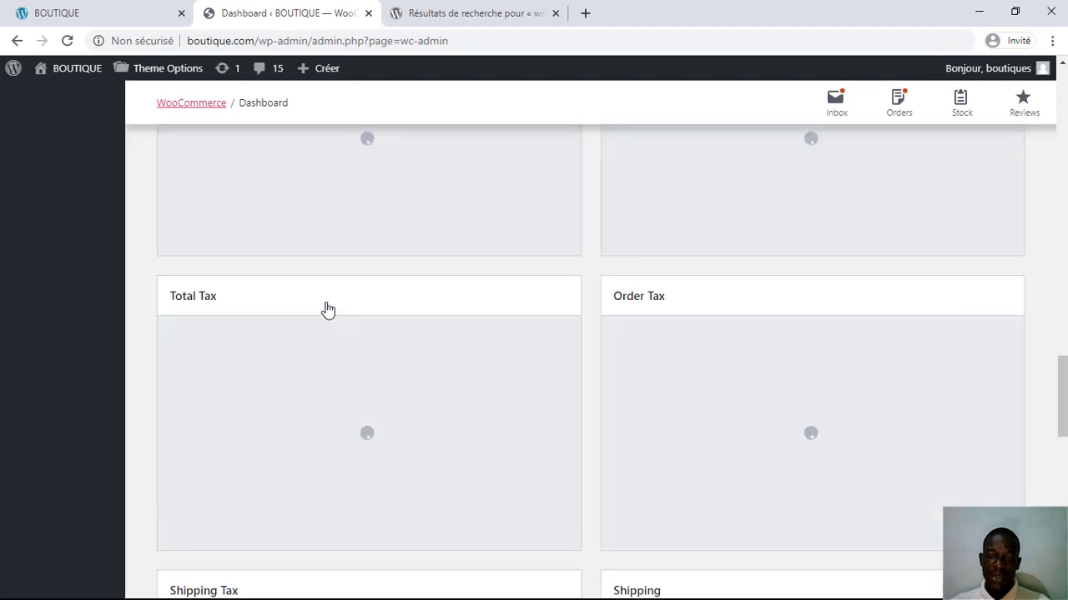
{"action": "scroll", "coordinate": [328, 310], "scroll_direction": "up", "scroll_amount": 6}
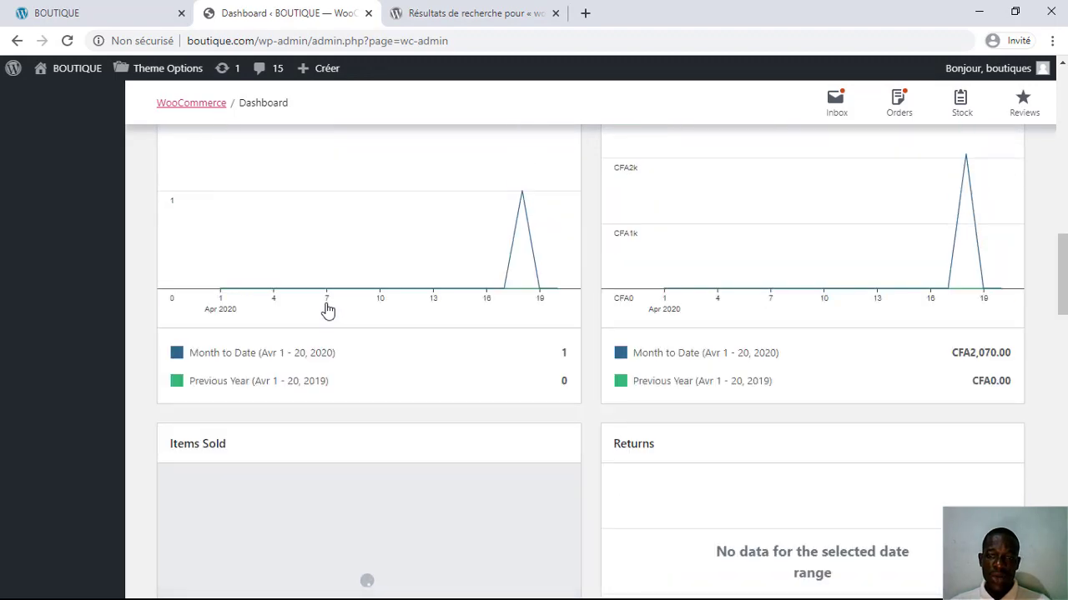
{"action": "scroll", "coordinate": [328, 309], "scroll_direction": "up", "scroll_amount": 4}
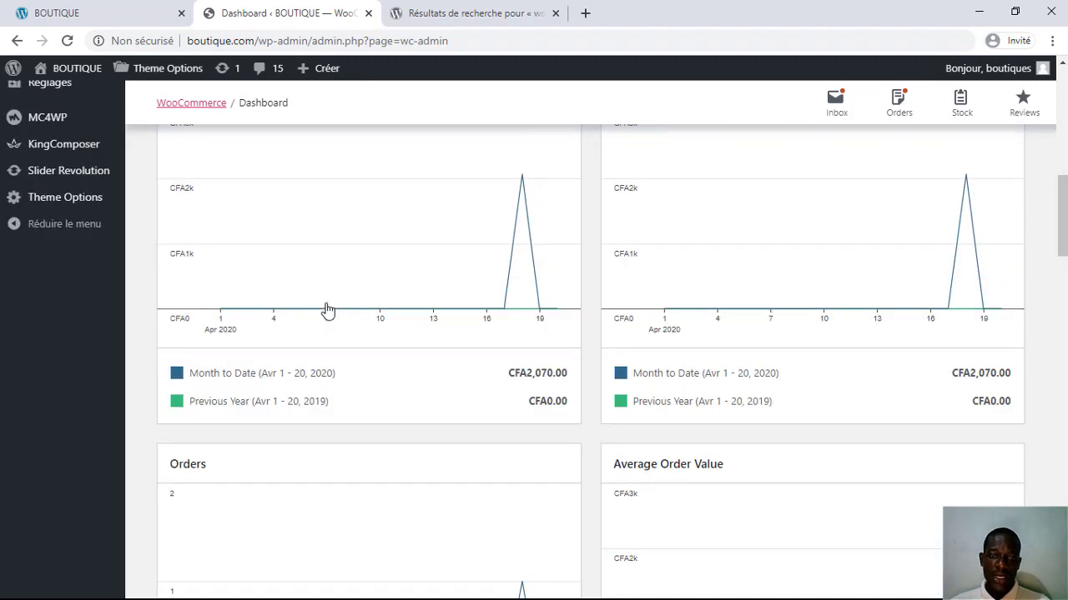
{"action": "scroll", "coordinate": [328, 309], "scroll_direction": "up", "scroll_amount": 10}
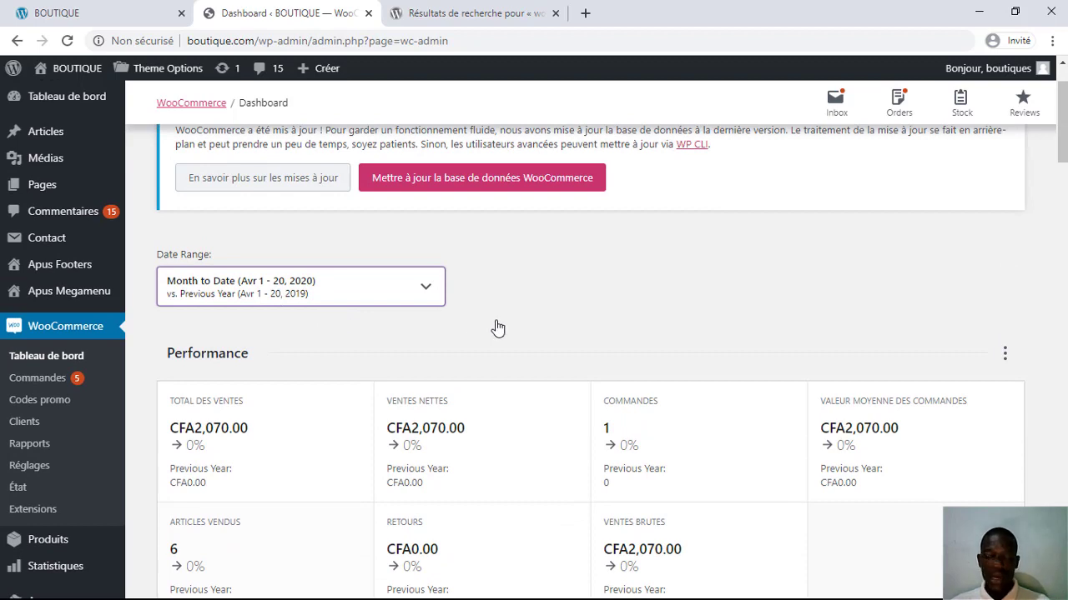
Step: Open the WooCommerce orders list and look through the orders with their dates, statuses and totals
{"action": "scroll", "coordinate": [52, 243], "scroll_direction": "down", "scroll_amount": 2}
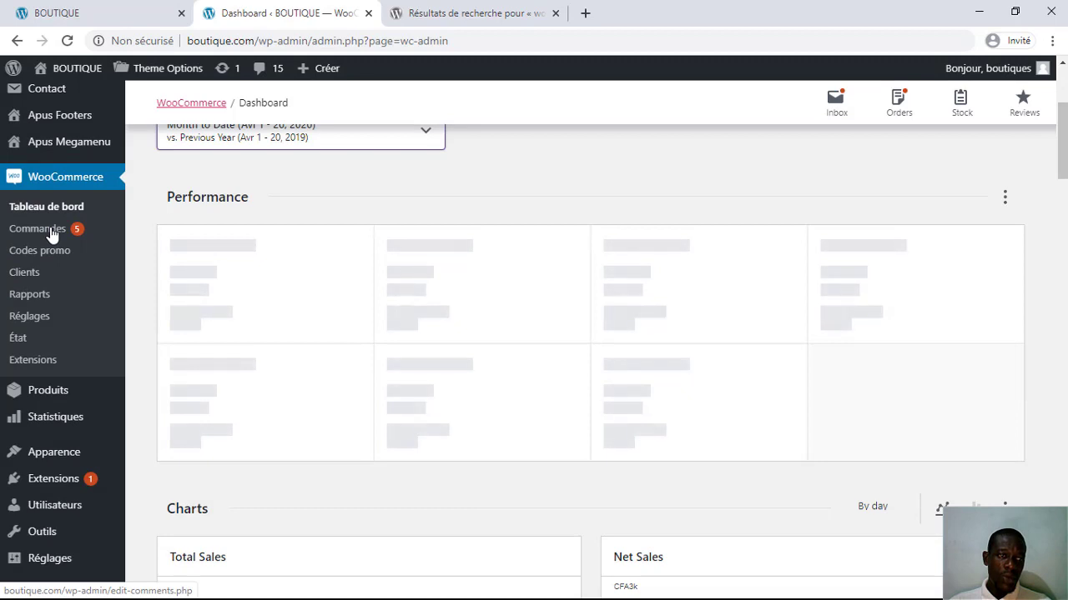
{"action": "left_click", "coordinate": [51, 234]}
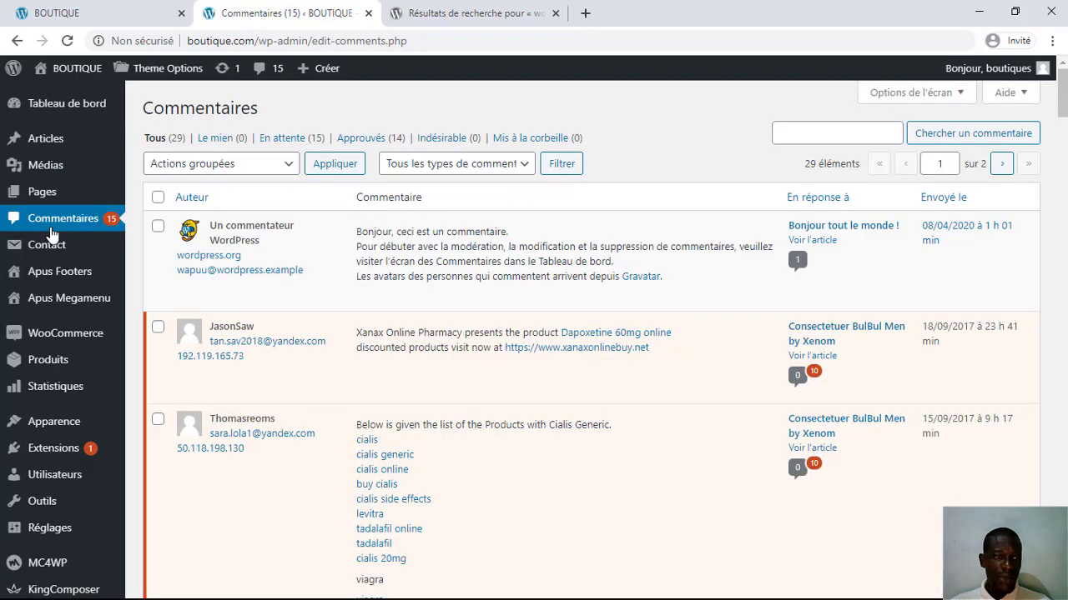
{"action": "scroll", "coordinate": [560, 361], "scroll_direction": "down", "scroll_amount": 2}
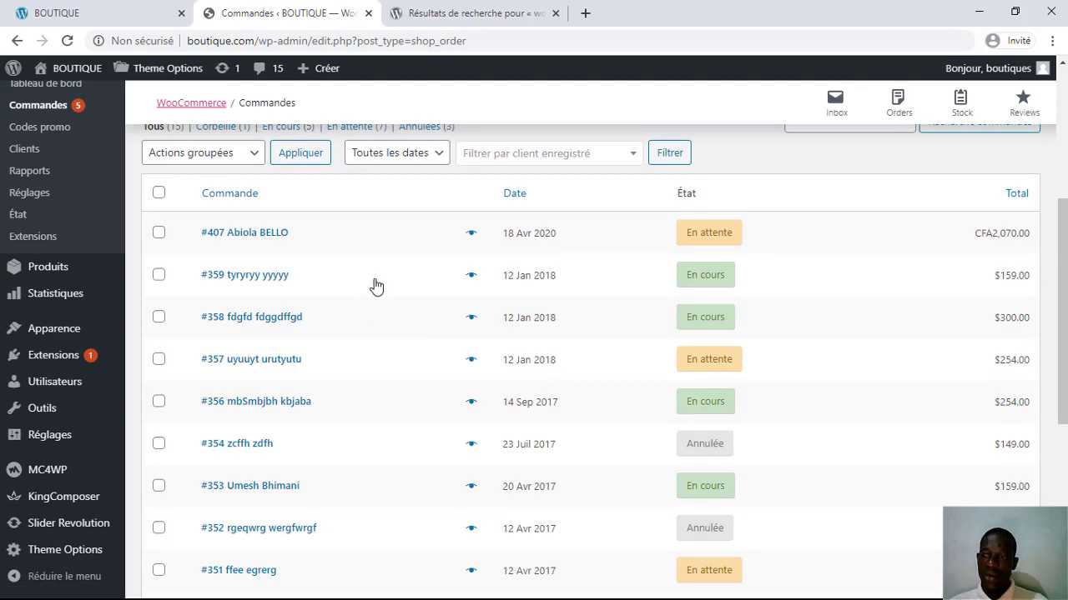
Step: Examine the full WooCommerce orders list from newest to oldest, comparing the customer, date, status and total columns
{"action": "scroll", "coordinate": [372, 278], "scroll_direction": "down", "scroll_amount": 5}
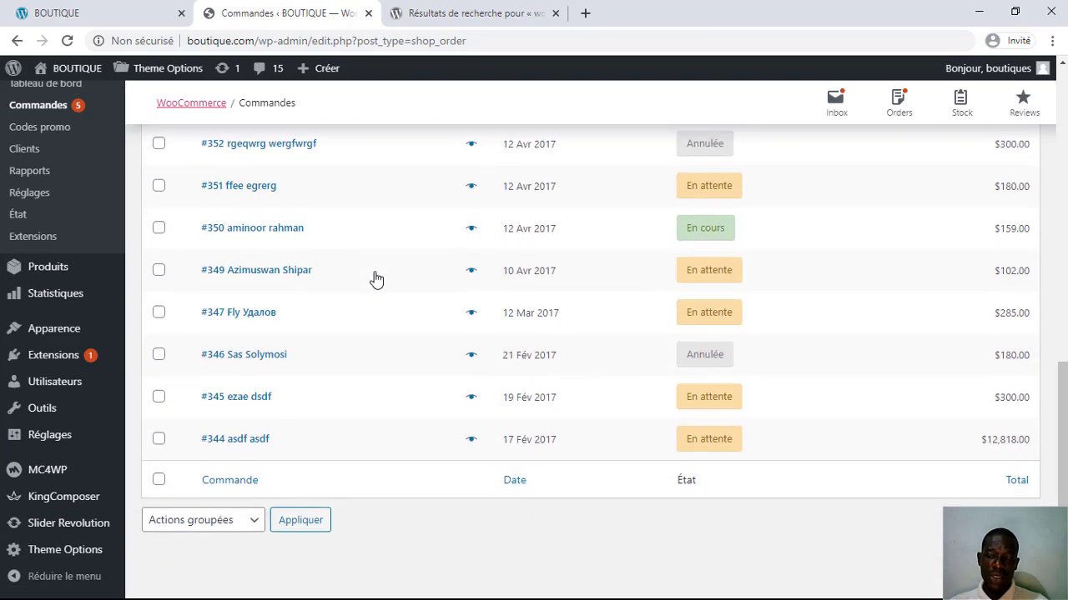
{"action": "scroll", "coordinate": [748, 324], "scroll_direction": "up", "scroll_amount": 5}
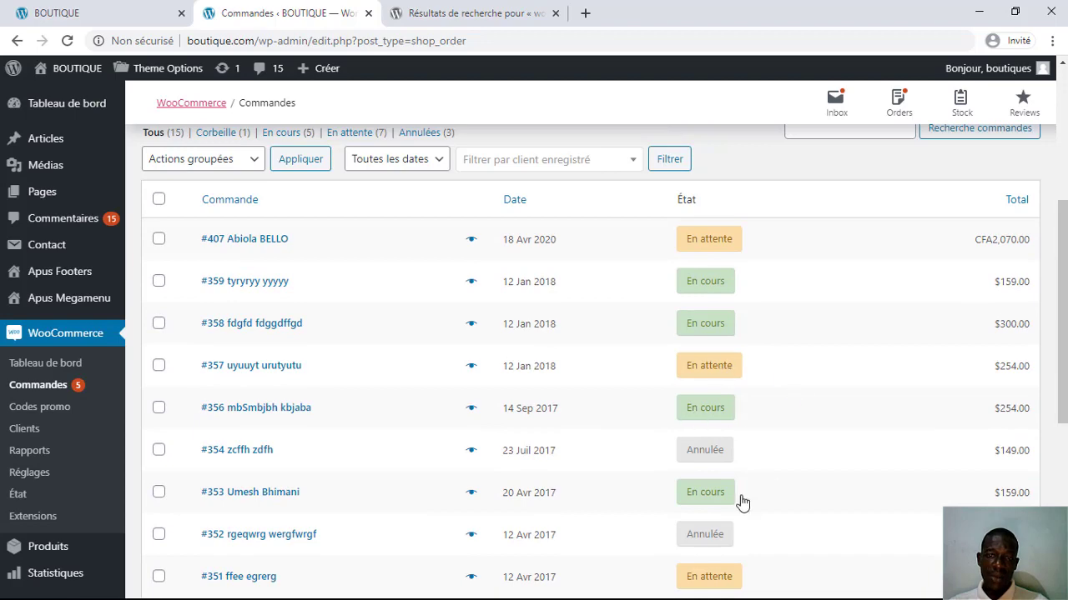
{"action": "scroll", "coordinate": [659, 389], "scroll_direction": "down", "scroll_amount": 2}
{"action": "scroll", "coordinate": [419, 334], "scroll_direction": "up", "scroll_amount": 3}
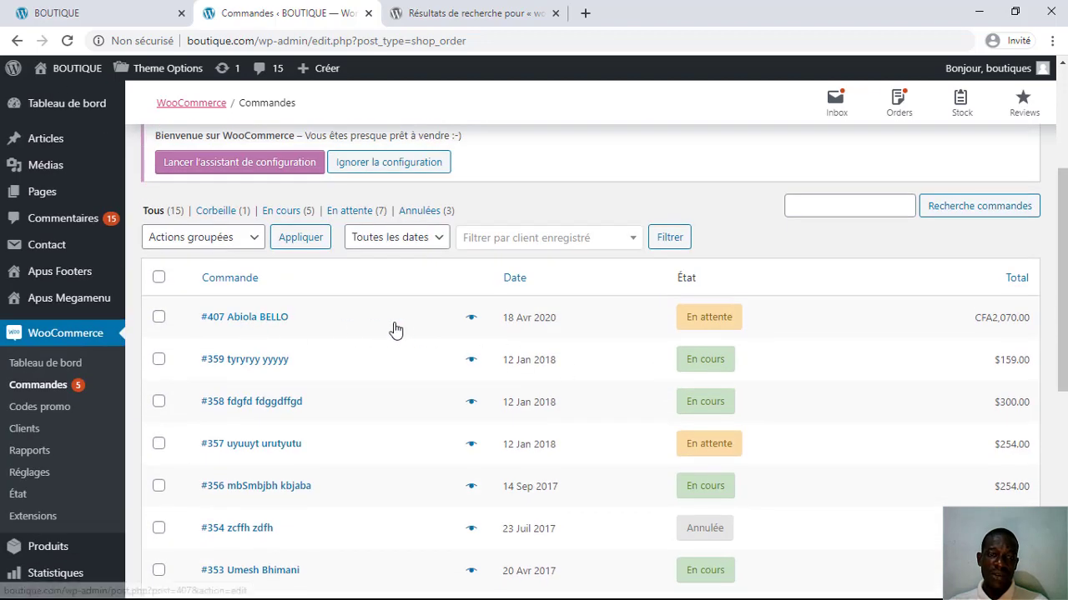
{"action": "scroll", "coordinate": [708, 341], "scroll_direction": "down", "scroll_amount": 5}
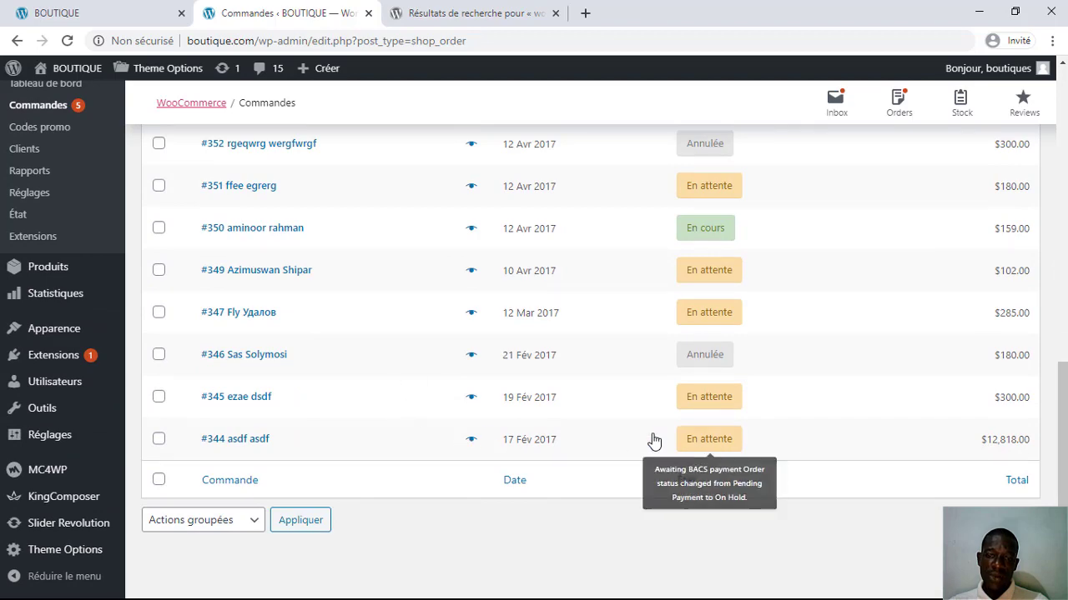
{"action": "scroll", "coordinate": [711, 433], "scroll_direction": "up", "scroll_amount": 8}
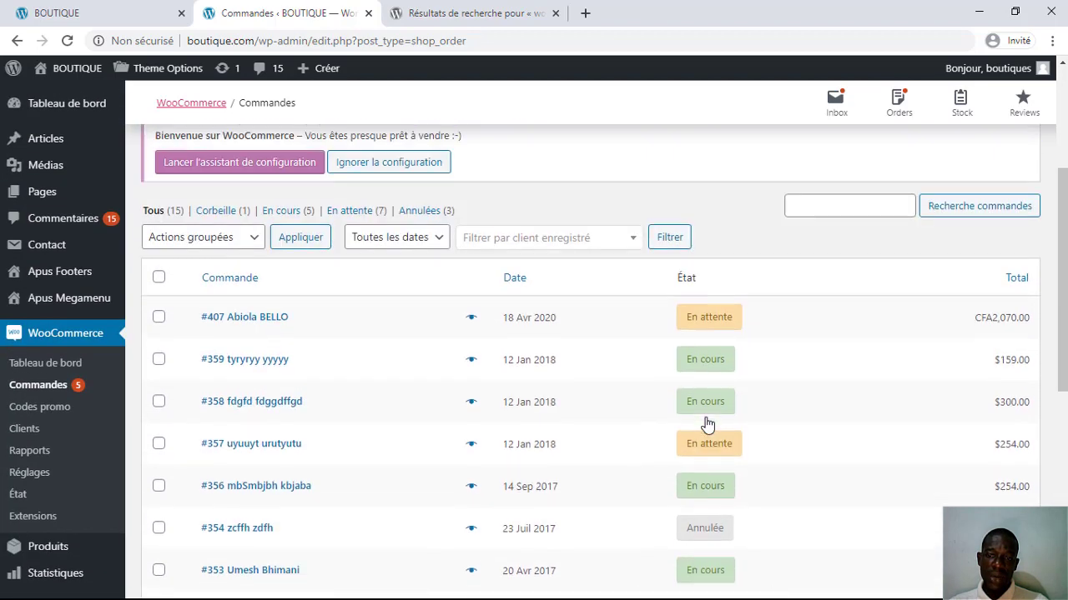
{"action": "scroll", "coordinate": [704, 430], "scroll_direction": "down", "scroll_amount": 3}
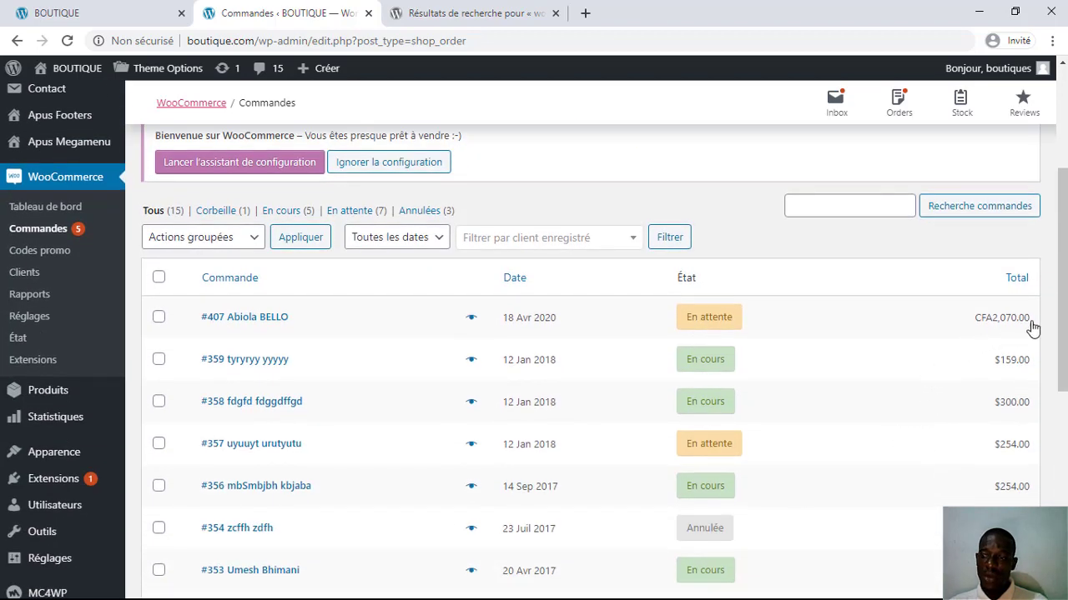
{"action": "scroll", "coordinate": [1028, 398], "scroll_direction": "up", "scroll_amount": 1}
{"action": "scroll", "coordinate": [1027, 399], "scroll_direction": "down", "scroll_amount": 5}
{"action": "scroll", "coordinate": [810, 458], "scroll_direction": "up", "scroll_amount": 5}
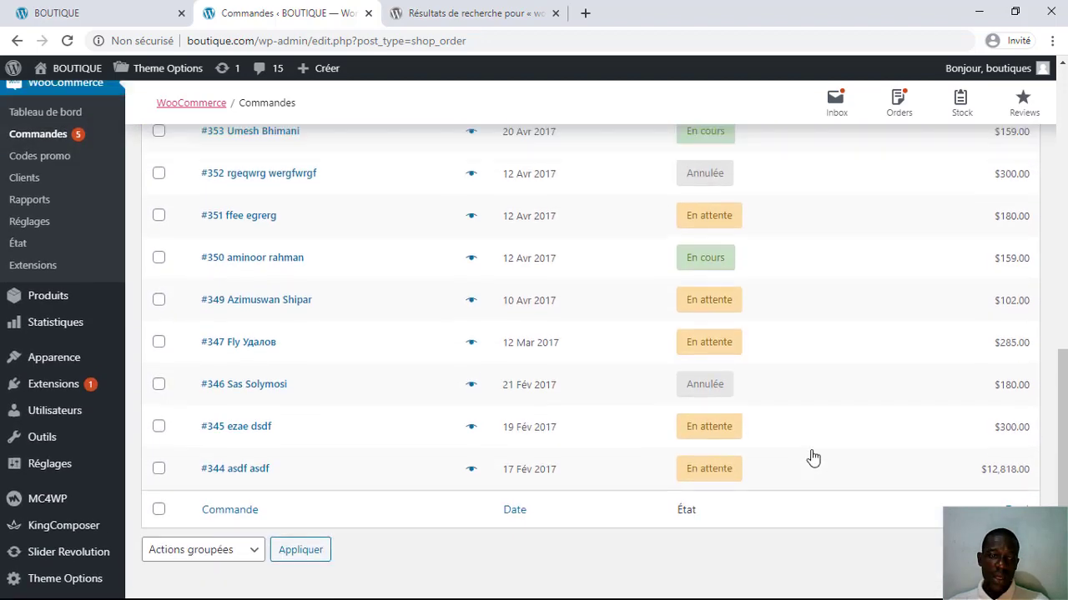
{"action": "scroll", "coordinate": [813, 458], "scroll_direction": "down", "scroll_amount": 3}
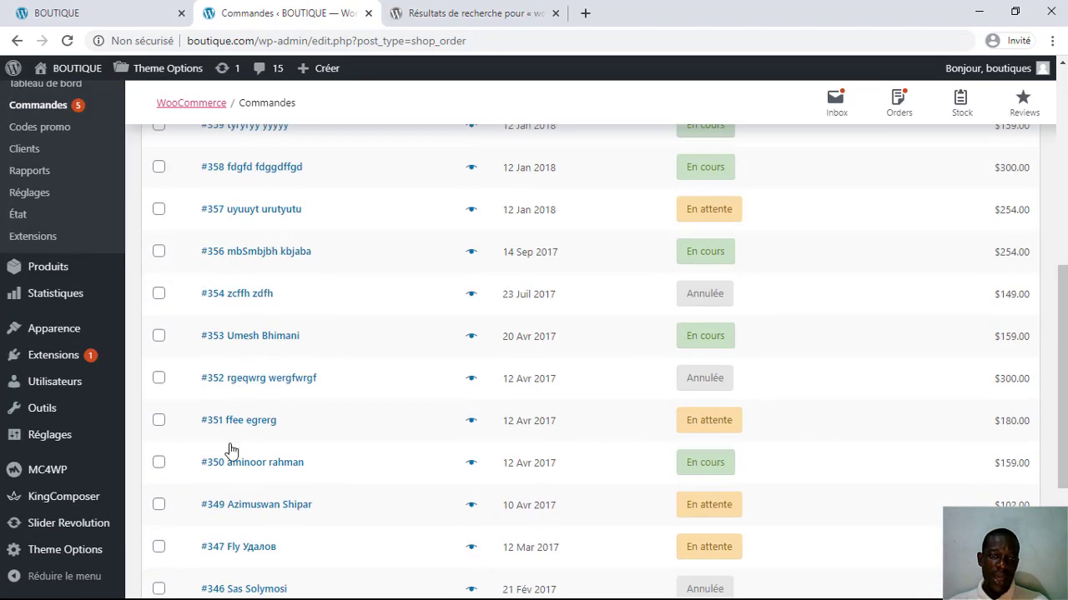
{"action": "scroll", "coordinate": [469, 423], "scroll_direction": "up", "scroll_amount": 4}
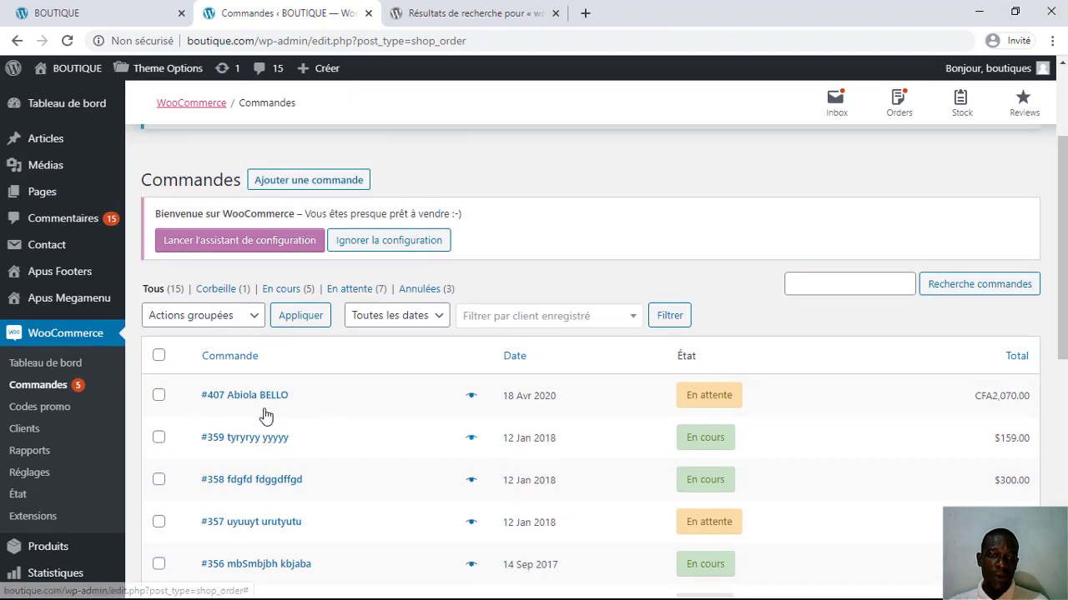
Step: Preview the newest order, dated 18 Avr 2020, read its billing, payment and product details, and close the preview
{"action": "scroll", "coordinate": [426, 413], "scroll_direction": "down", "scroll_amount": 1}
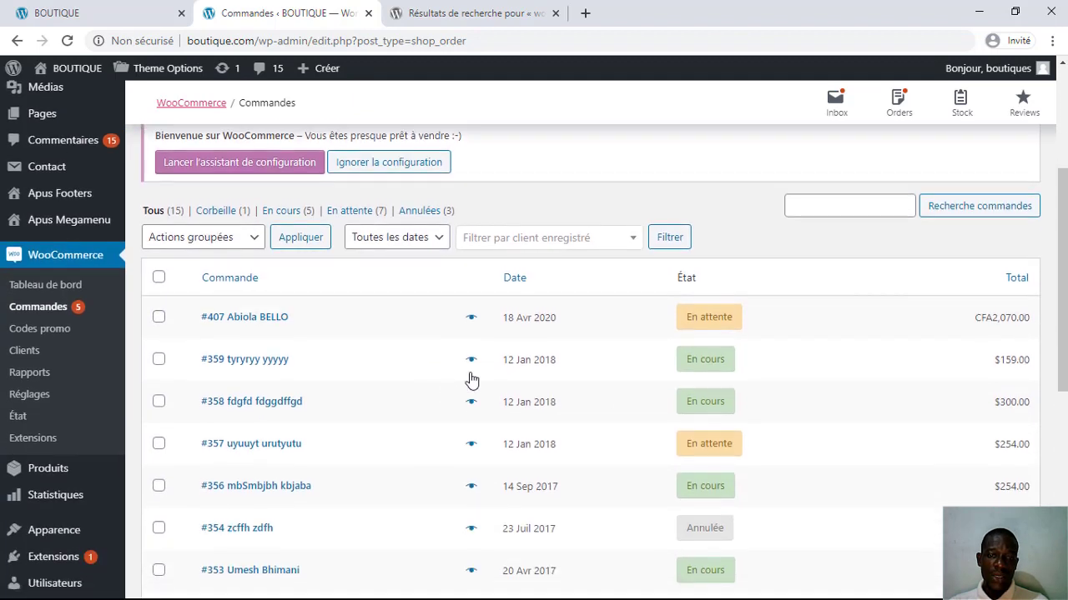
{"action": "left_click", "coordinate": [472, 323]}
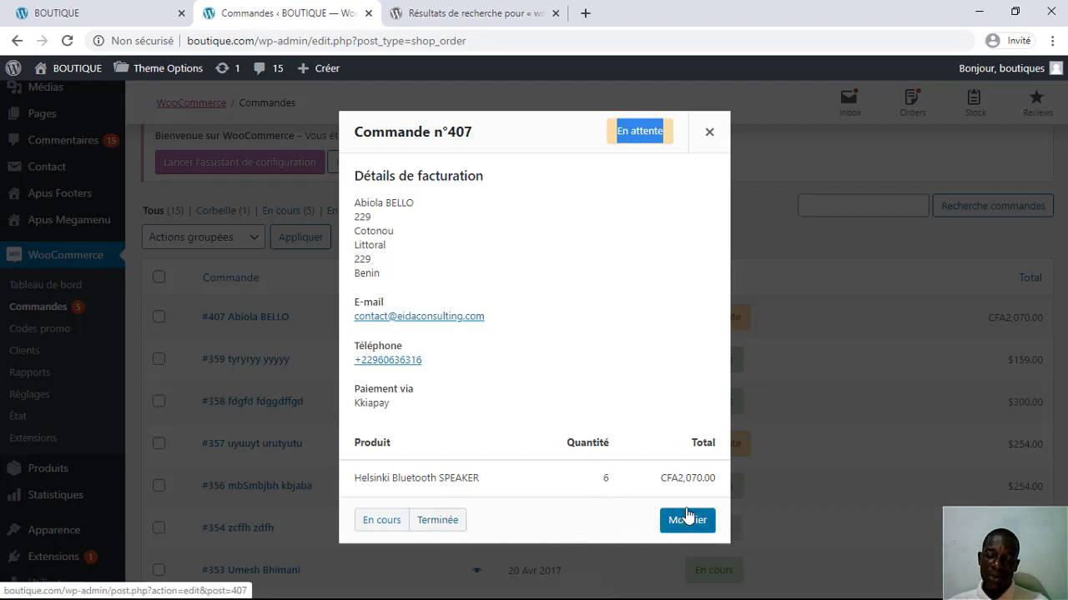
{"action": "left_click", "coordinate": [797, 370]}
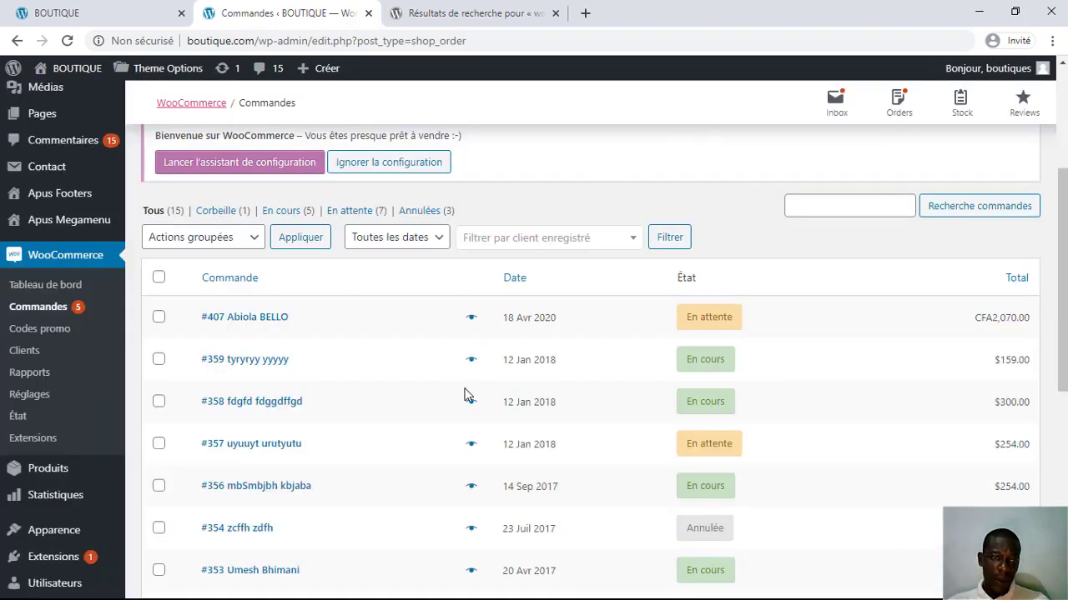
Step: Review the remaining orders against the status filters for trashed, in-progress, pending and cancelled orders
{"action": "scroll", "coordinate": [466, 396], "scroll_direction": "down", "scroll_amount": 2}
{"action": "scroll", "coordinate": [468, 397], "scroll_direction": "down", "scroll_amount": 4}
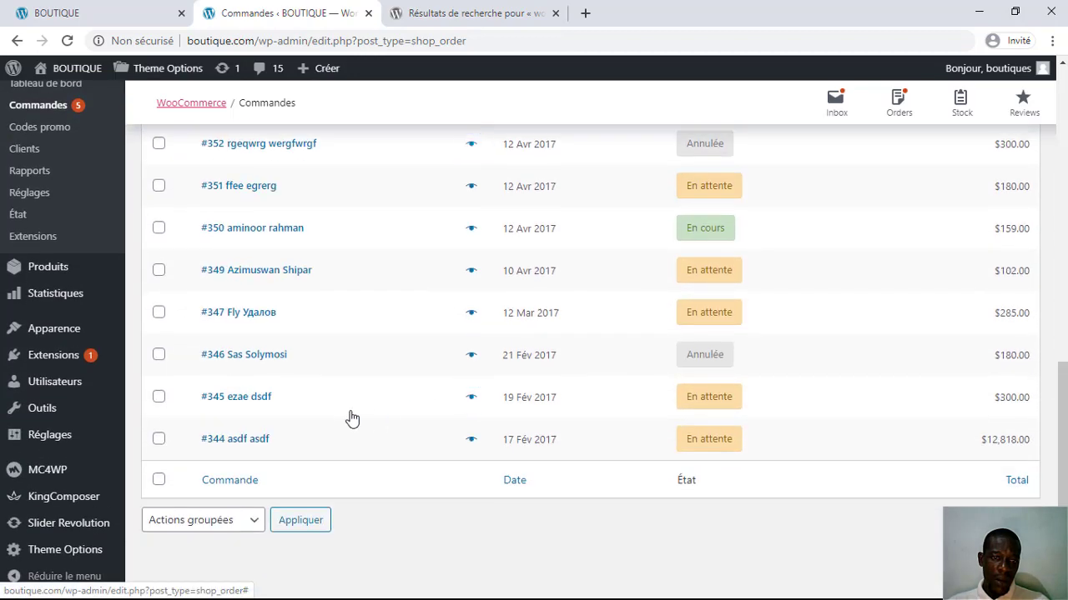
{"action": "scroll", "coordinate": [350, 417], "scroll_direction": "up", "scroll_amount": 3}
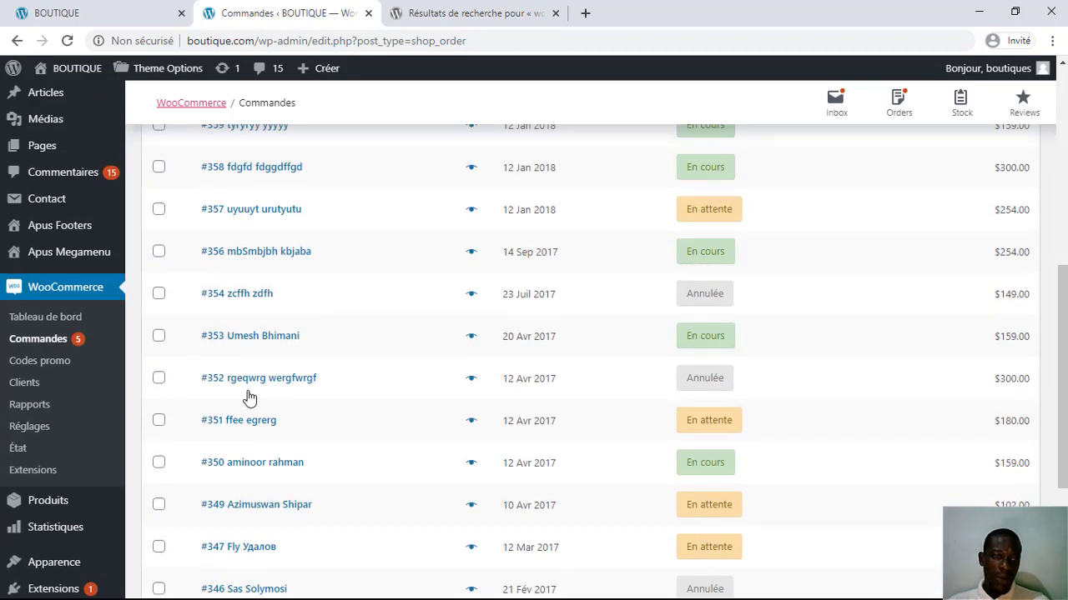
{"action": "scroll", "coordinate": [806, 217], "scroll_direction": "up", "scroll_amount": 1}
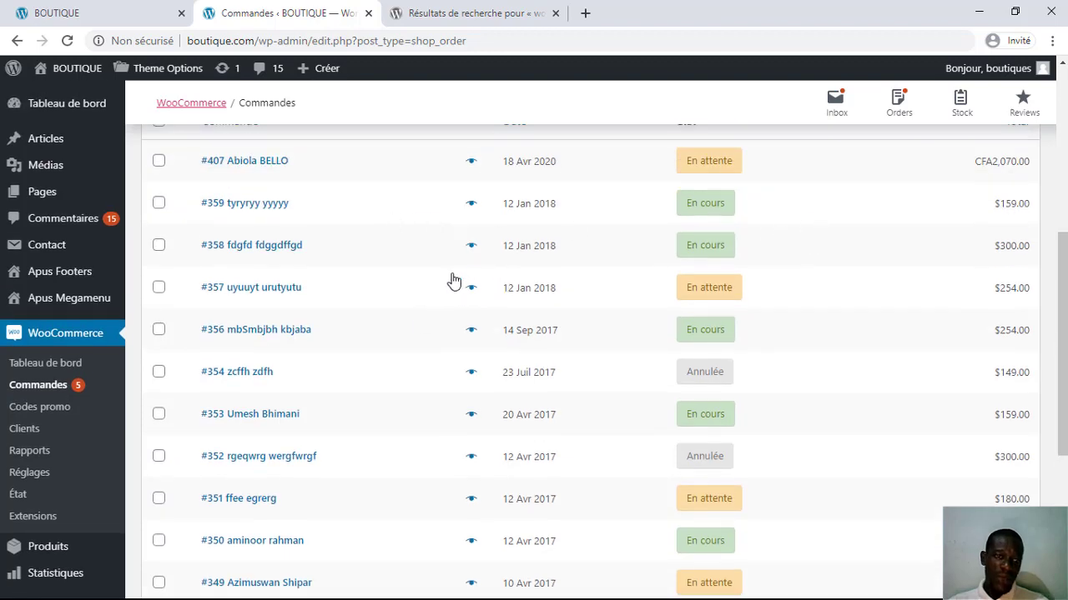
{"action": "scroll", "coordinate": [444, 284], "scroll_direction": "up", "scroll_amount": 2}
{"action": "scroll", "coordinate": [441, 285], "scroll_direction": "up", "scroll_amount": 1}
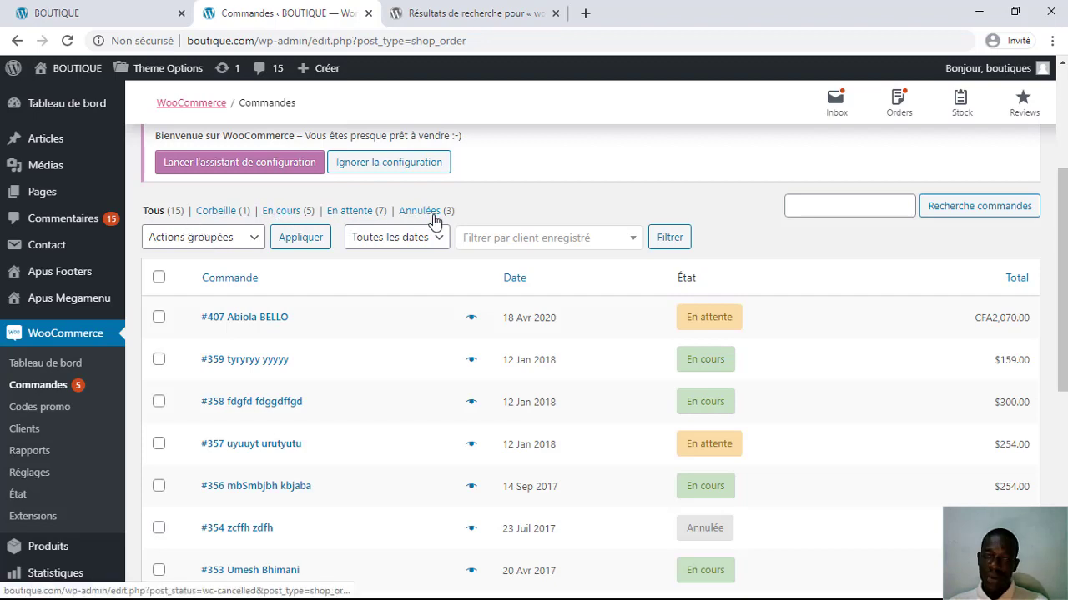
{"action": "scroll", "coordinate": [365, 365], "scroll_direction": "down", "scroll_amount": 4}
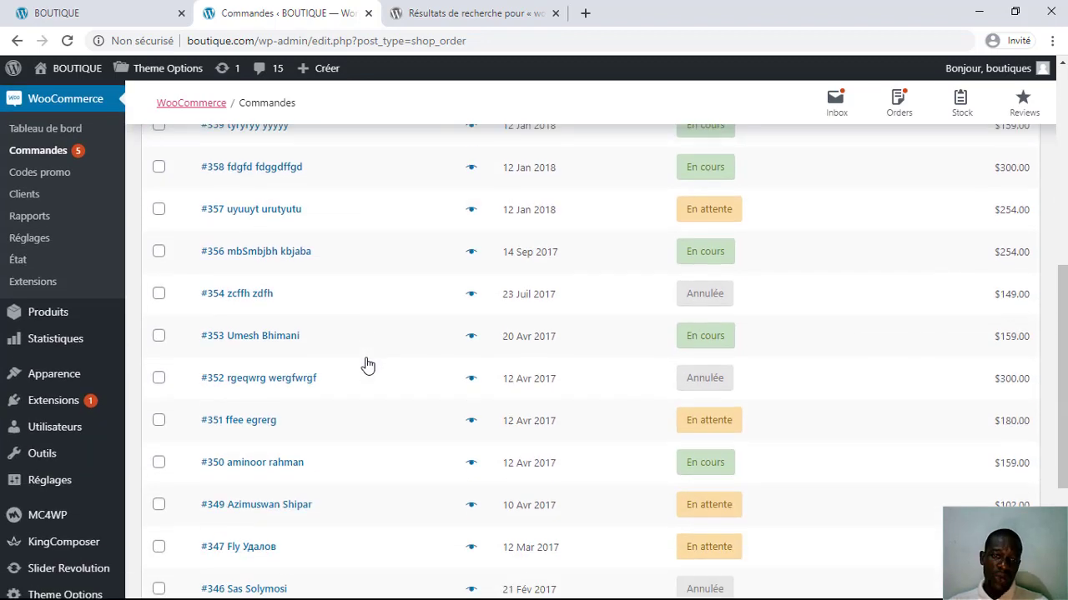
{"action": "scroll", "coordinate": [368, 364], "scroll_direction": "down", "scroll_amount": 3}
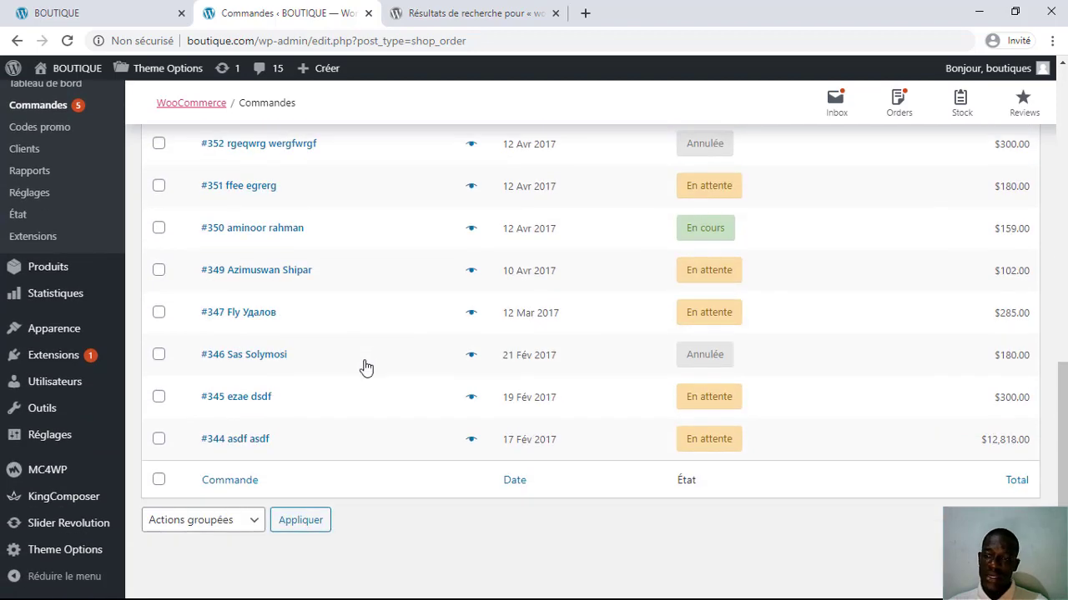
{"action": "scroll", "coordinate": [367, 364], "scroll_direction": "up", "scroll_amount": 8}
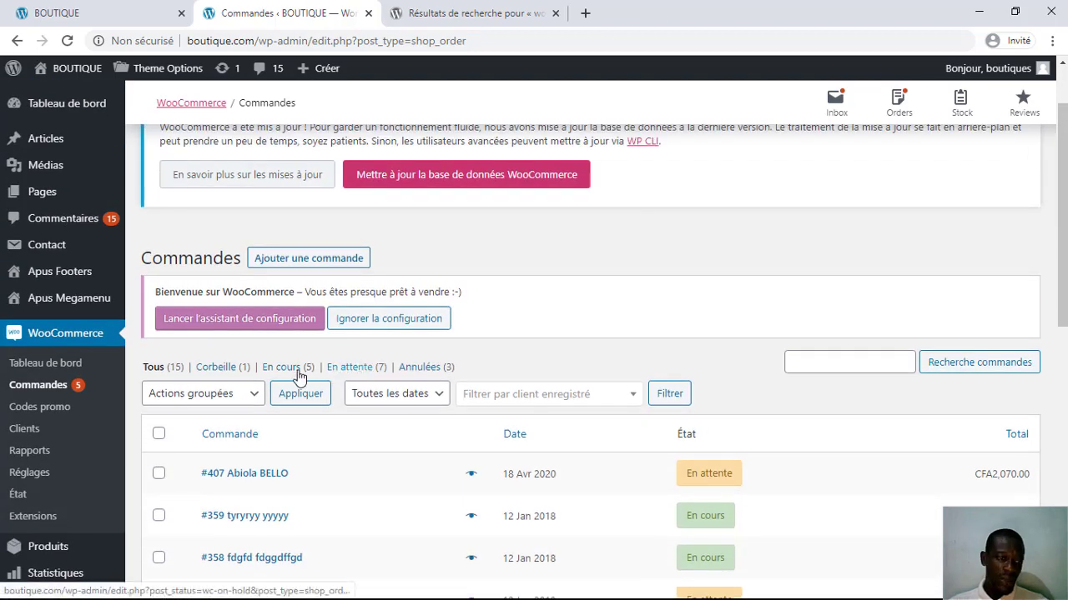
Step: Open the WooCommerce Codes promo page and look over its list columns and filters
{"action": "left_click", "coordinate": [49, 413]}
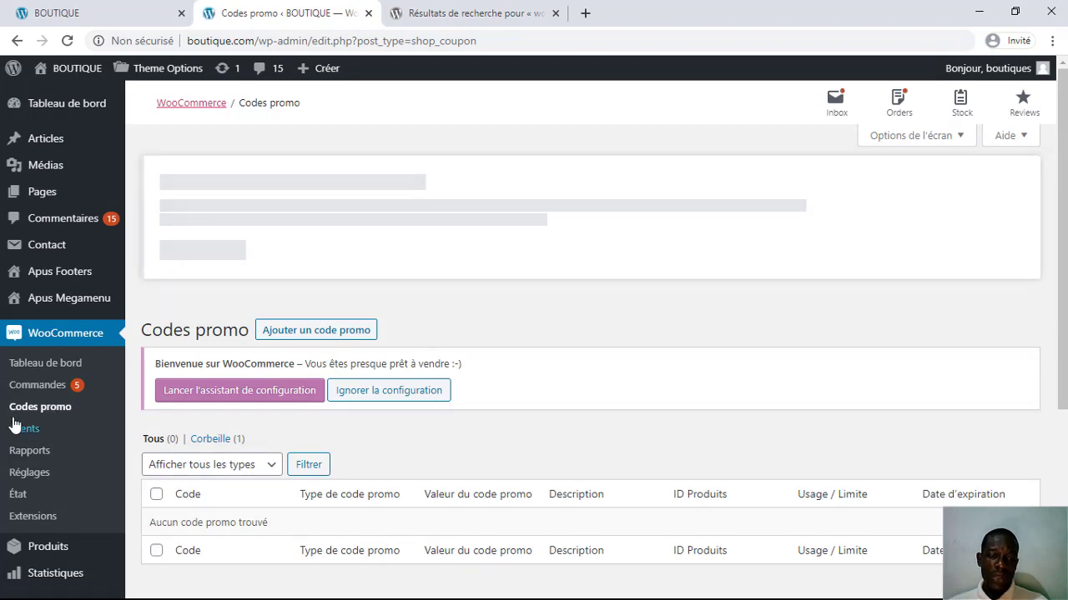
{"action": "scroll", "coordinate": [659, 300], "scroll_direction": "down", "scroll_amount": 3}
{"action": "scroll", "coordinate": [637, 323], "scroll_direction": "up", "scroll_amount": 3}
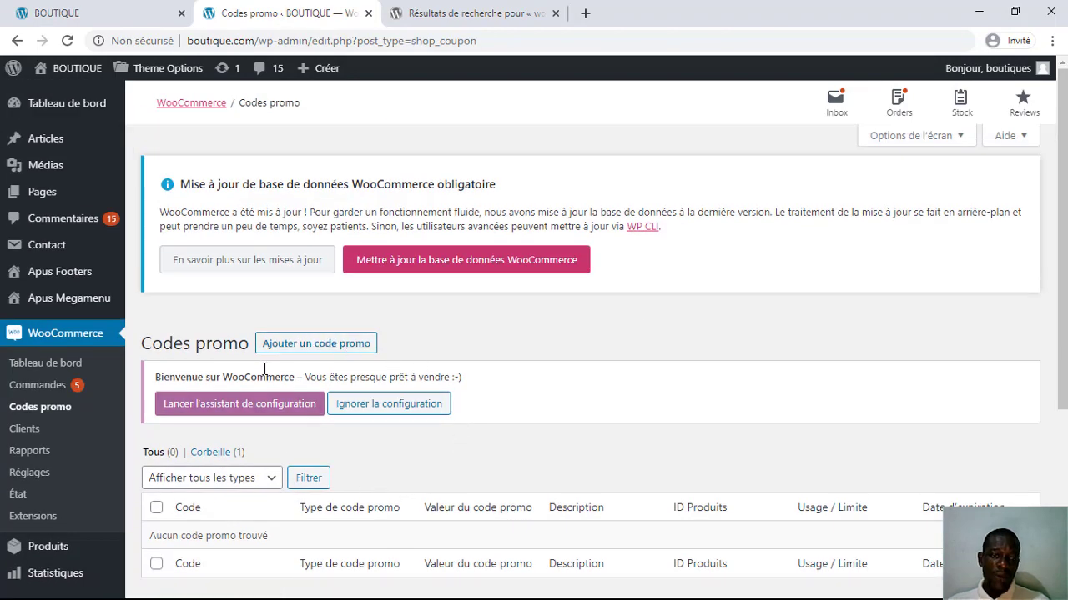
Step: Start a new promo code and view its discount types, general settings and expiry date calendar without changing them
{"action": "left_click", "coordinate": [303, 348]}
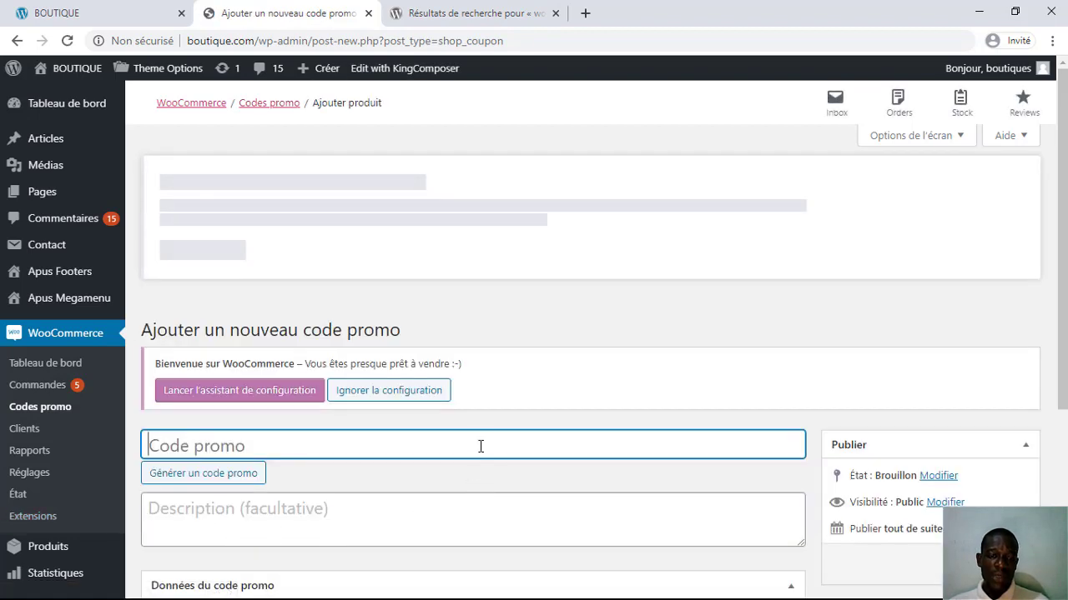
{"action": "scroll", "coordinate": [479, 443], "scroll_direction": "down", "scroll_amount": 3}
{"action": "left_click", "coordinate": [501, 351]}
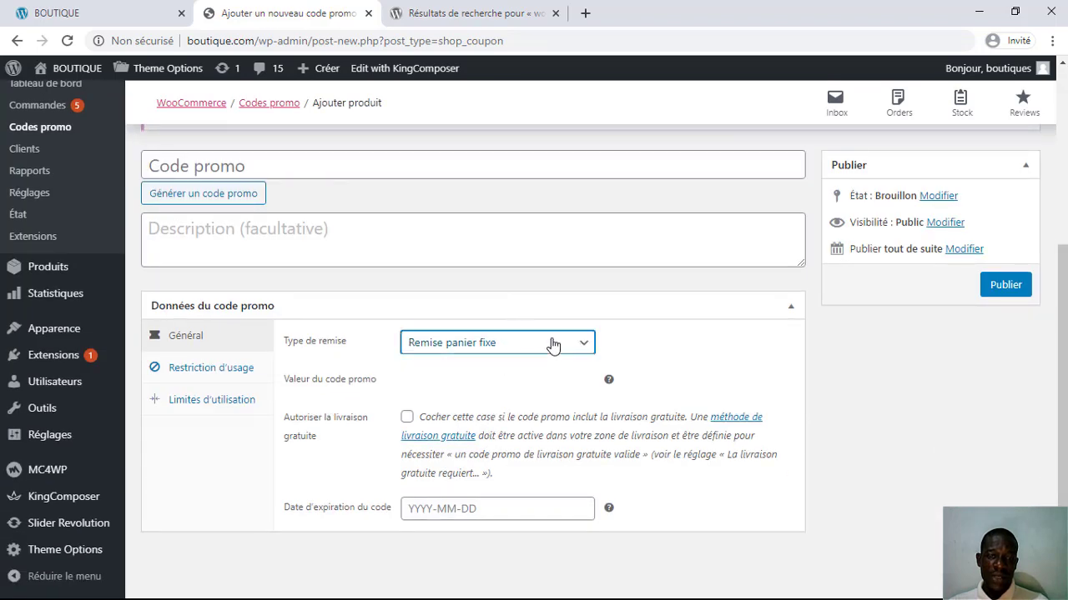
{"action": "left_click", "coordinate": [586, 349]}
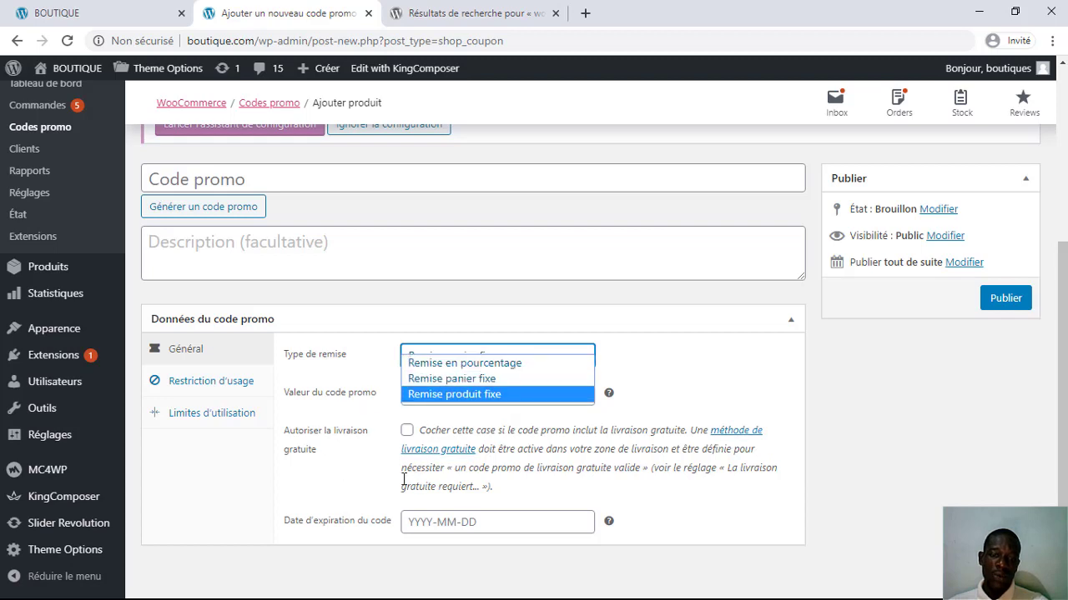
{"action": "scroll", "coordinate": [360, 502], "scroll_direction": "down", "scroll_amount": 1}
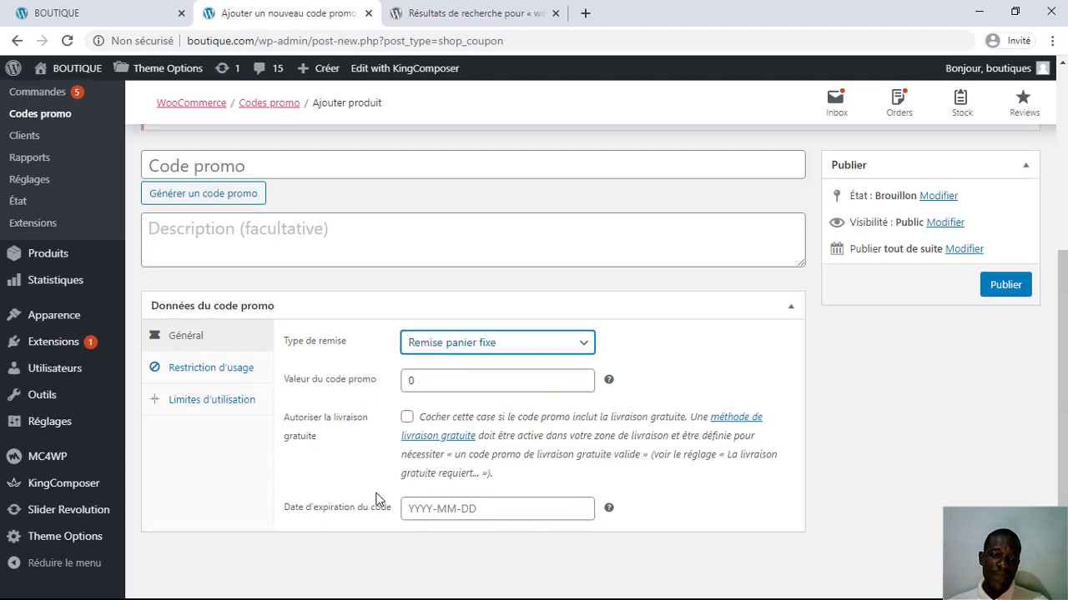
{"action": "left_click", "coordinate": [516, 510]}
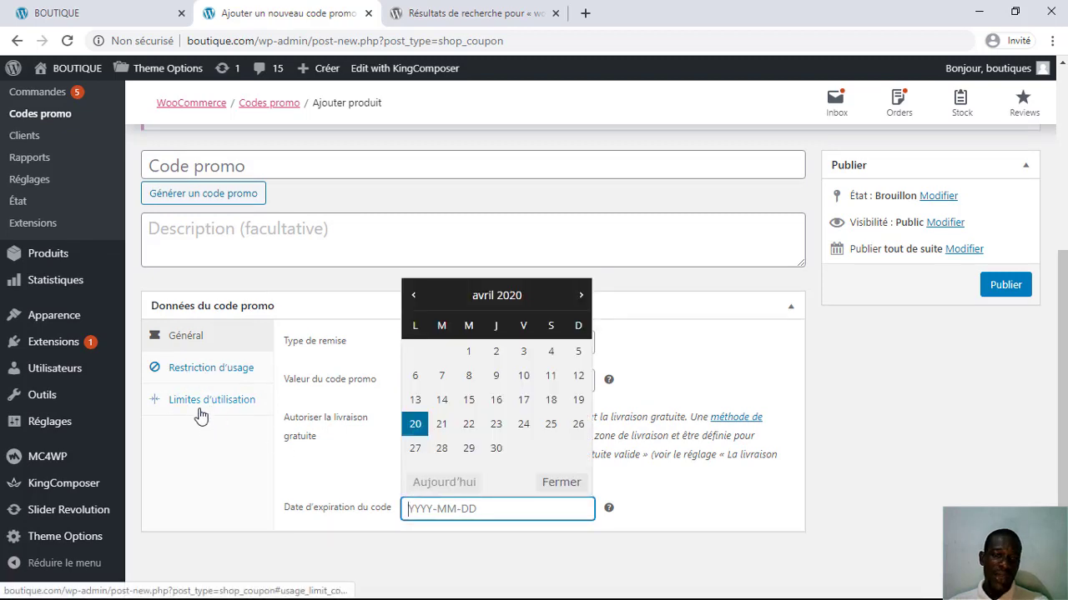
{"action": "left_click", "coordinate": [660, 364]}
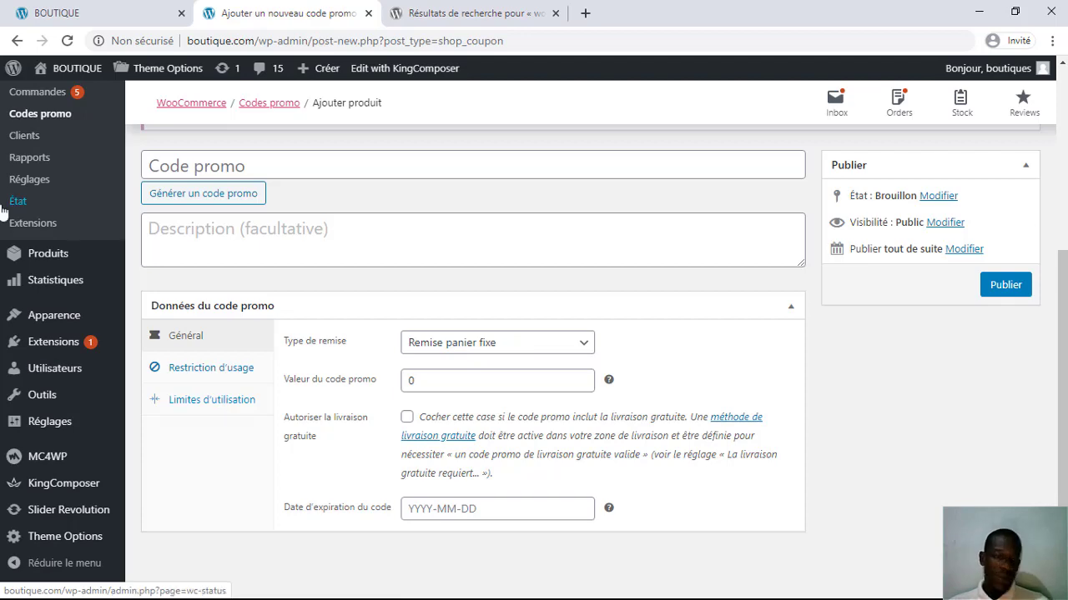
Step: Generate an automatic code for the new promo code and review it alongside the coupon's general settings
{"action": "scroll", "coordinate": [625, 291], "scroll_direction": "up", "scroll_amount": 2}
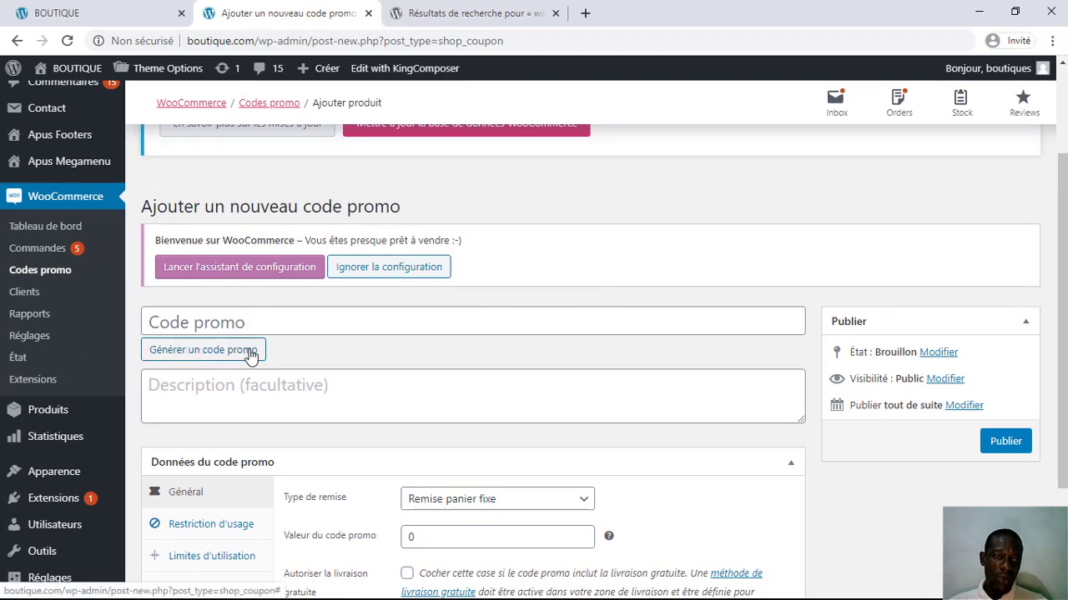
{"action": "left_click", "coordinate": [201, 326]}
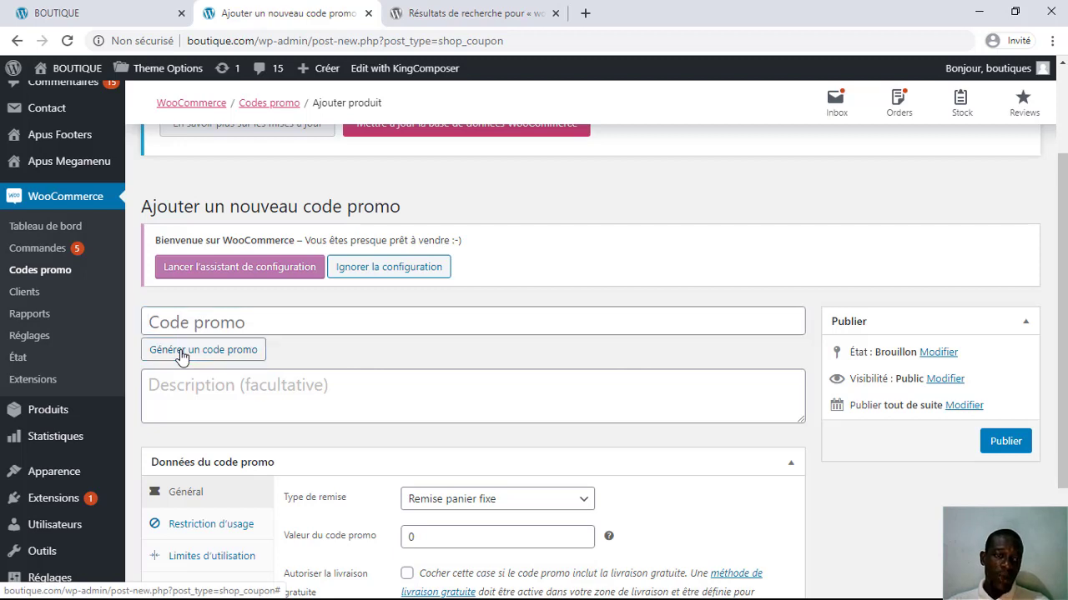
{"action": "left_click", "coordinate": [182, 354]}
{"action": "left_click_drag", "start_coordinate": [262, 317], "coordinate": [112, 320]}
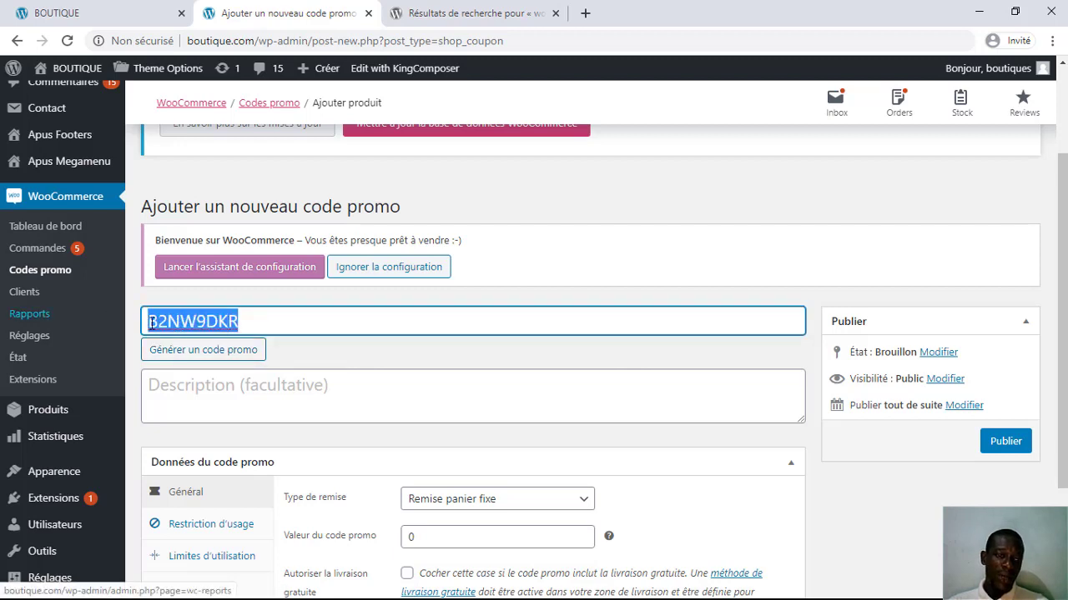
{"action": "scroll", "coordinate": [393, 333], "scroll_direction": "down", "scroll_amount": 2}
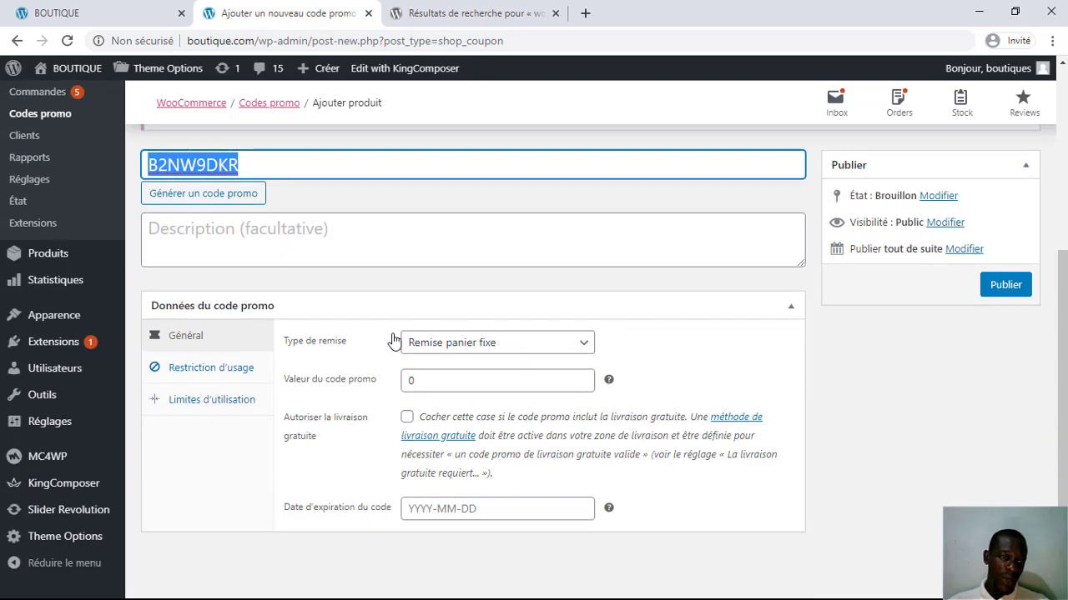
{"action": "scroll", "coordinate": [170, 361], "scroll_direction": "up", "scroll_amount": 2}
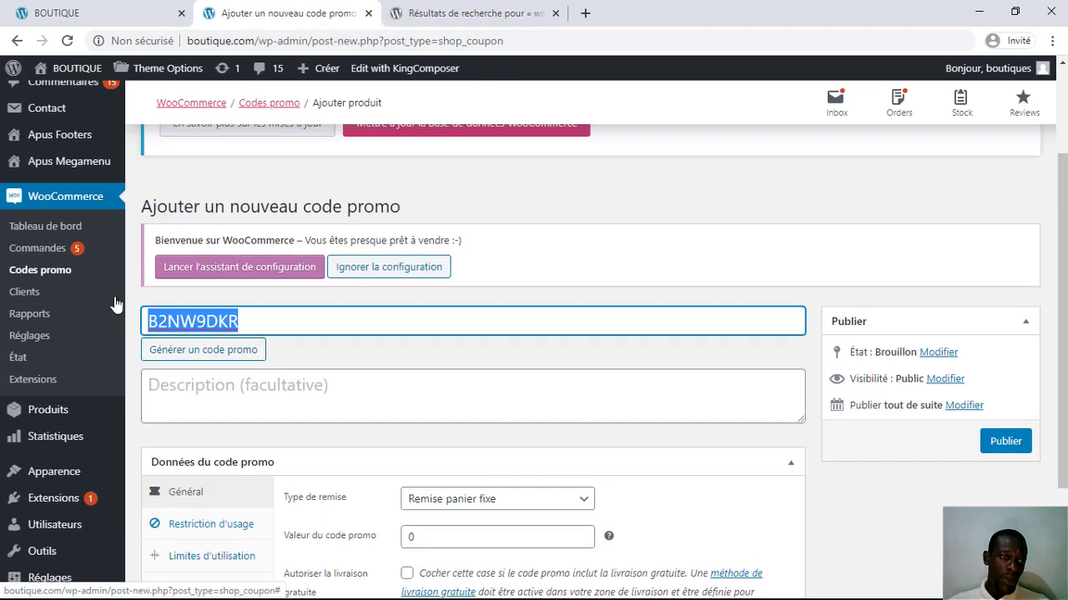
Step: Leave the new promo code without saving it and open the WooCommerce Clients page
{"action": "left_click", "coordinate": [25, 294]}
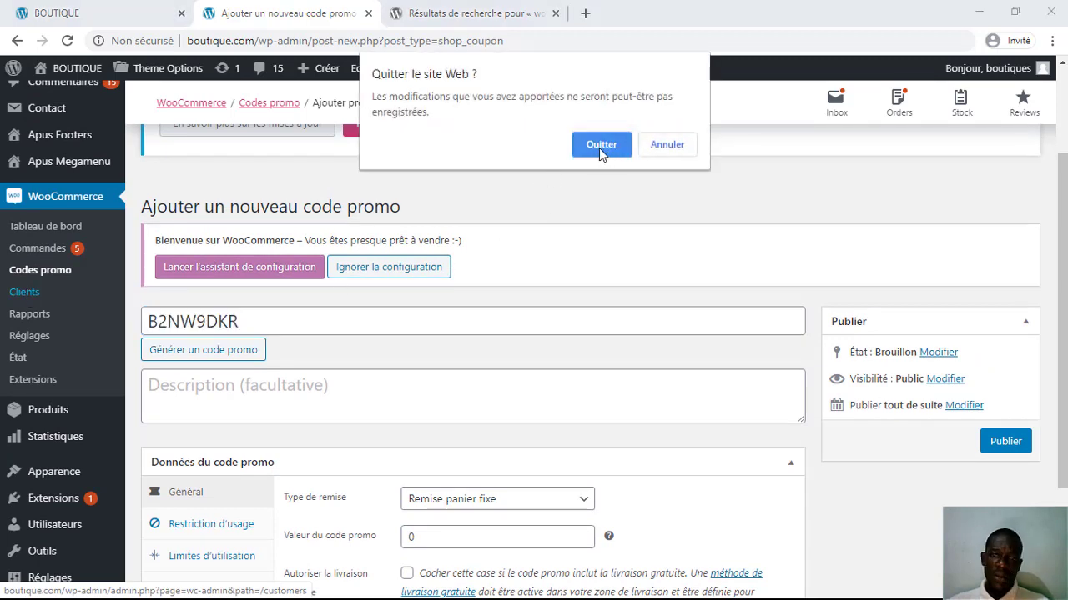
{"action": "left_click", "coordinate": [599, 146]}
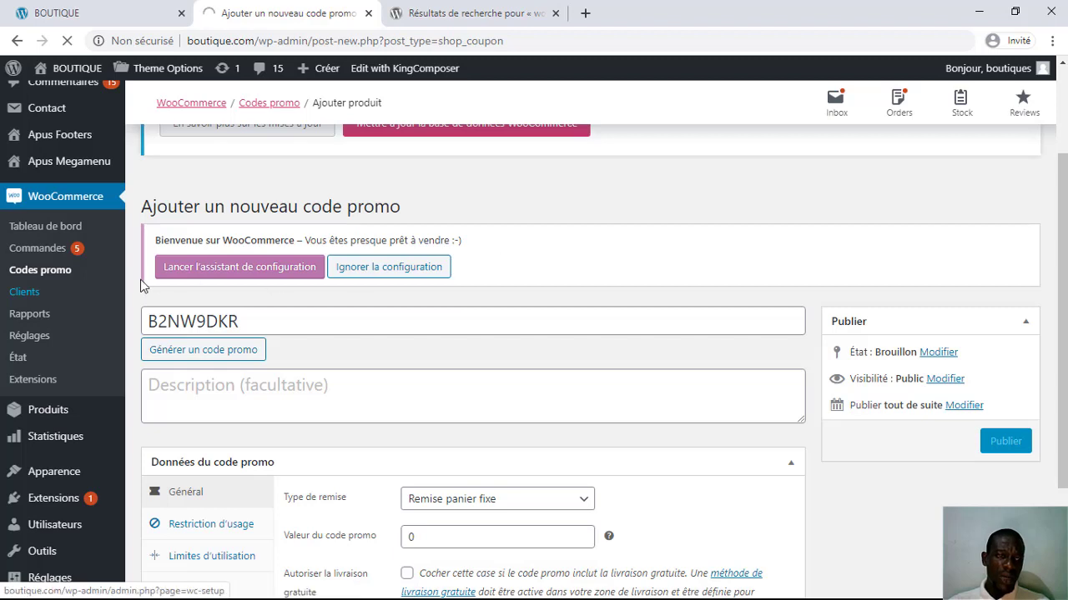
{"action": "left_click", "coordinate": [59, 302]}
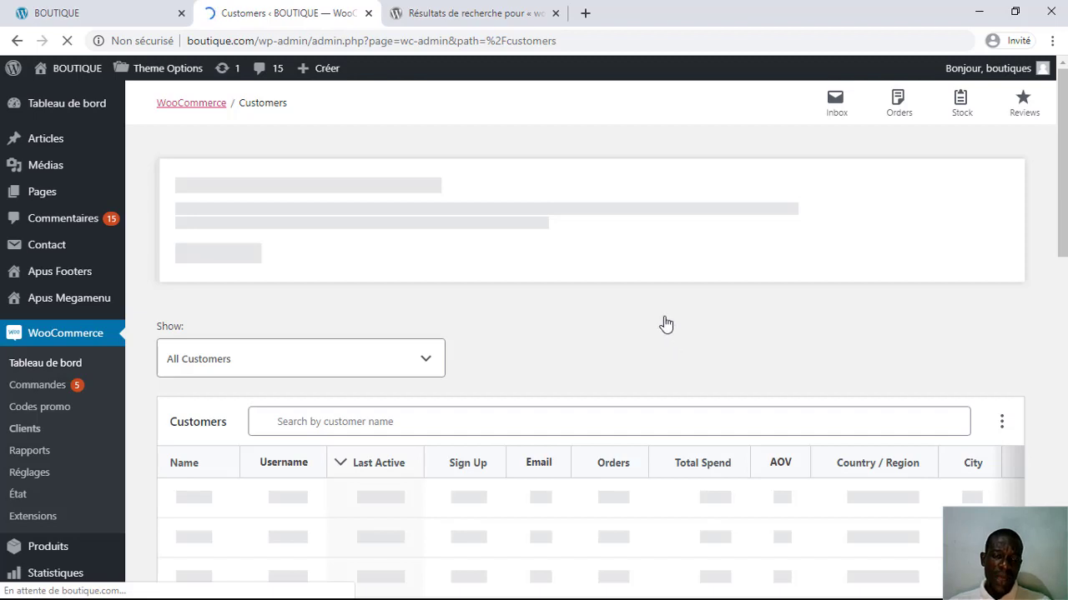
Step: Look through the whole customers list, including the order, spend, country, city, region and postal code columns
{"action": "scroll", "coordinate": [730, 322], "scroll_direction": "down", "scroll_amount": 3}
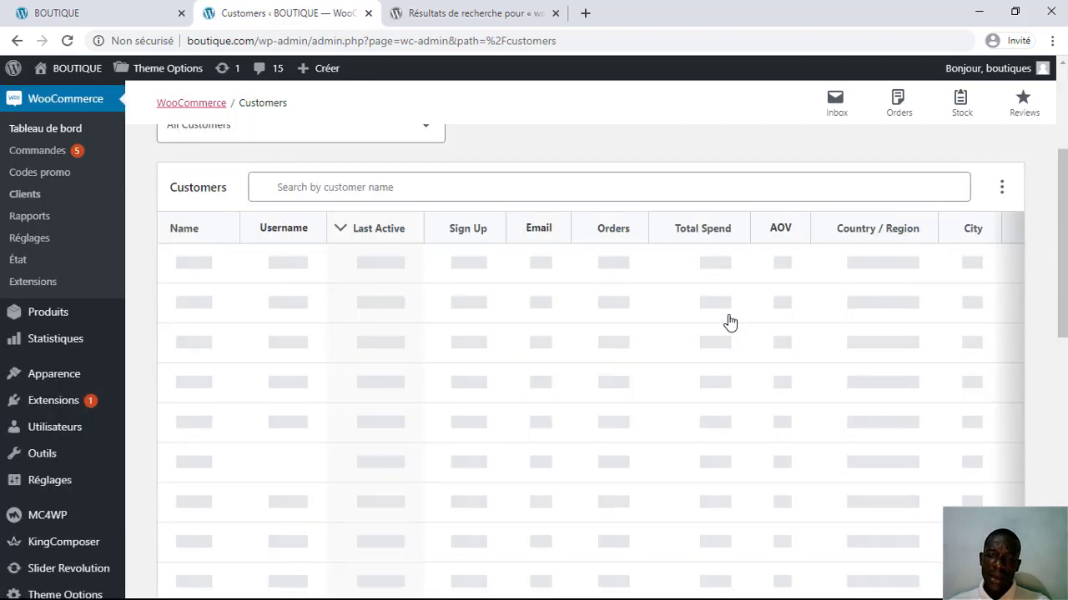
{"action": "scroll", "coordinate": [727, 324], "scroll_direction": "up", "scroll_amount": 3}
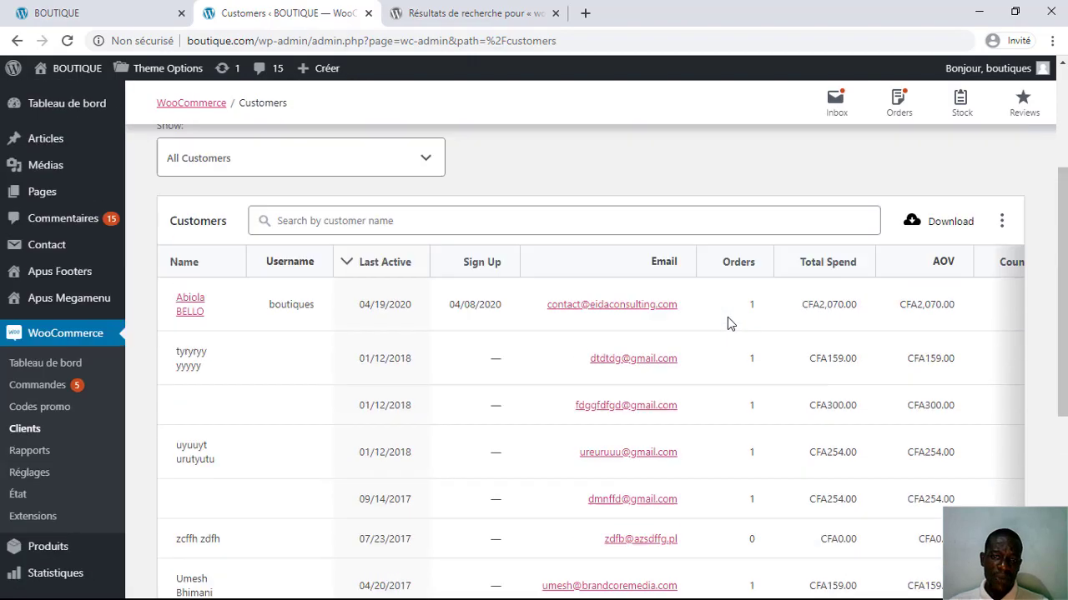
{"action": "scroll", "coordinate": [728, 324], "scroll_direction": "down", "scroll_amount": 5}
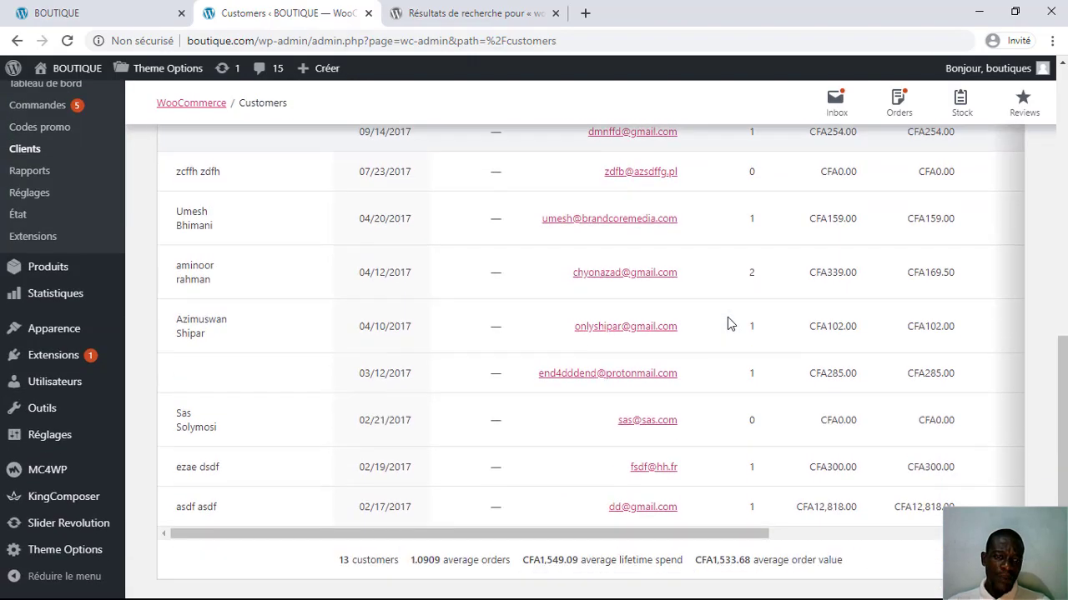
{"action": "scroll", "coordinate": [480, 367], "scroll_direction": "up", "scroll_amount": 5}
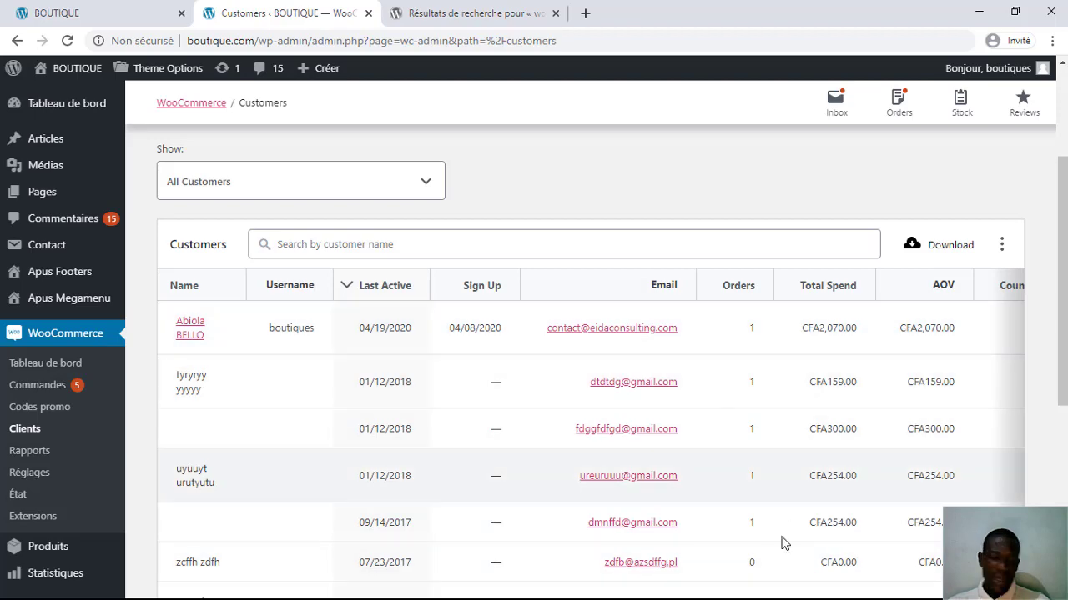
{"action": "scroll", "coordinate": [472, 571], "scroll_direction": "down", "scroll_amount": 2}
{"action": "scroll", "coordinate": [472, 571], "scroll_direction": "down", "scroll_amount": 4}
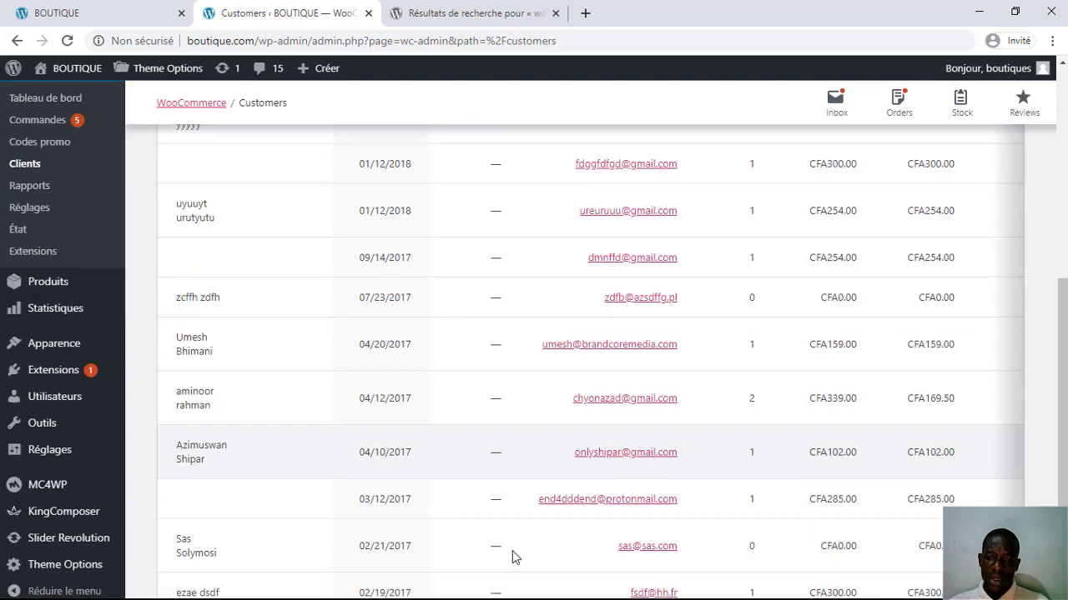
{"action": "left_click_drag", "start_coordinate": [528, 543], "coordinate": [703, 541]}
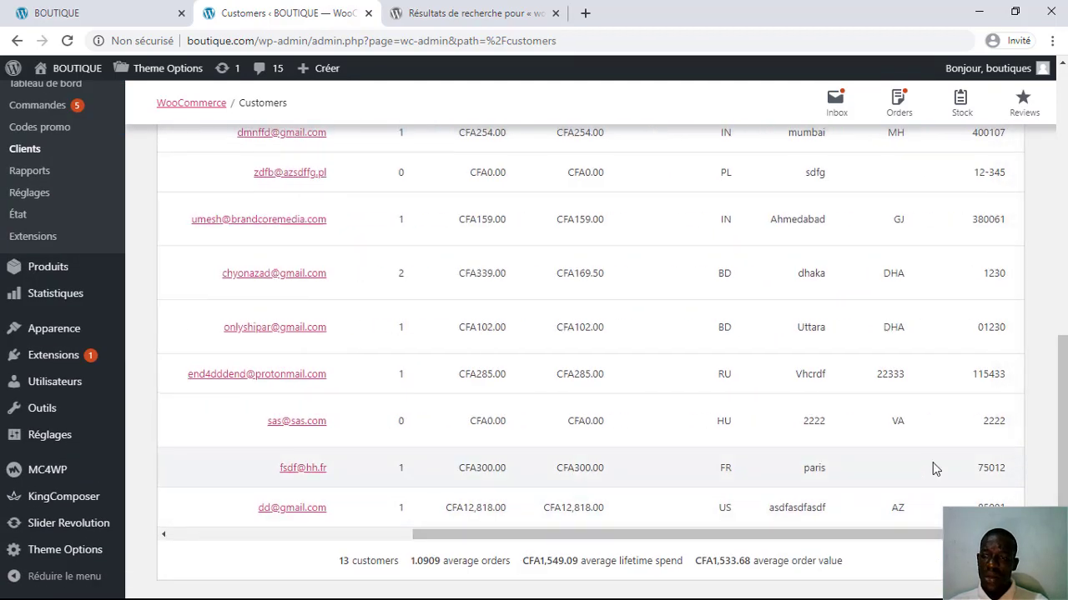
{"action": "scroll", "coordinate": [933, 465], "scroll_direction": "up", "scroll_amount": 8}
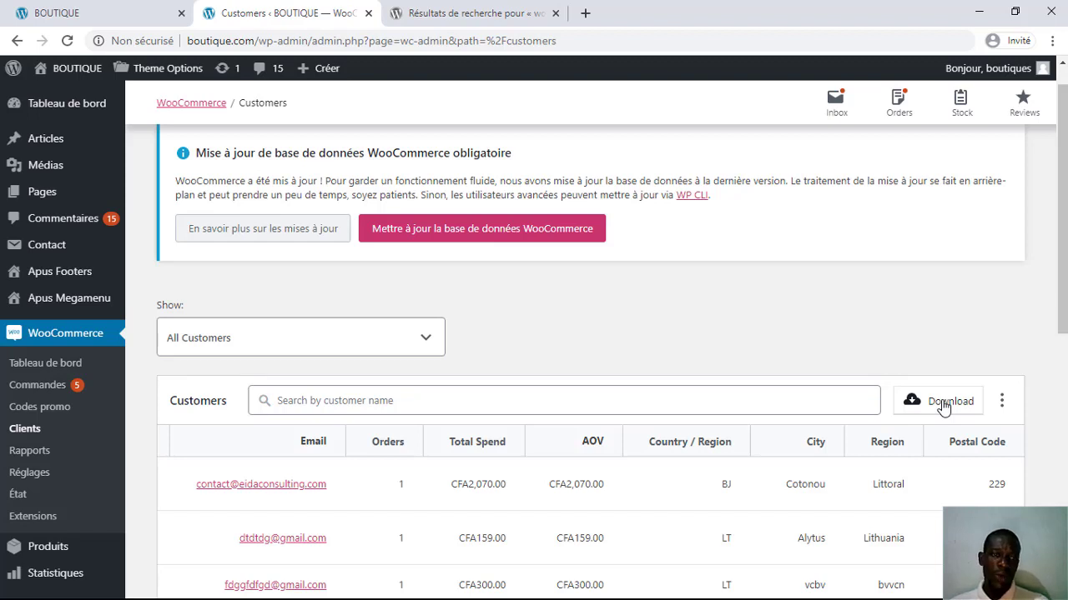
Step: Open the WooCommerce Rapports page and examine its Clients report comparing customer and guest sales over the last 7 days
{"action": "scroll", "coordinate": [534, 375], "scroll_direction": "down", "scroll_amount": 4}
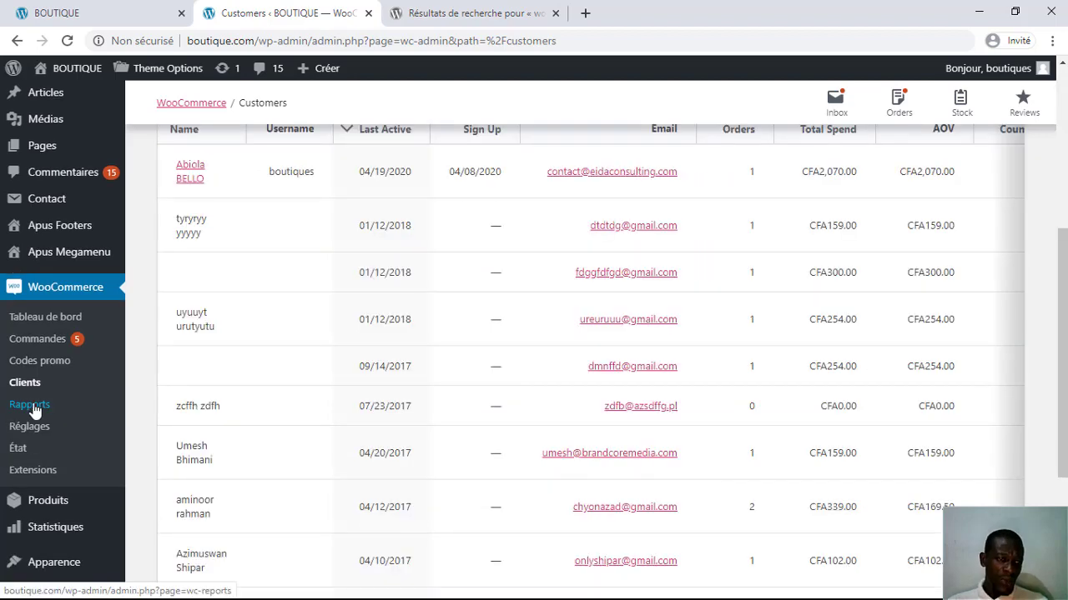
{"action": "left_click", "coordinate": [23, 405]}
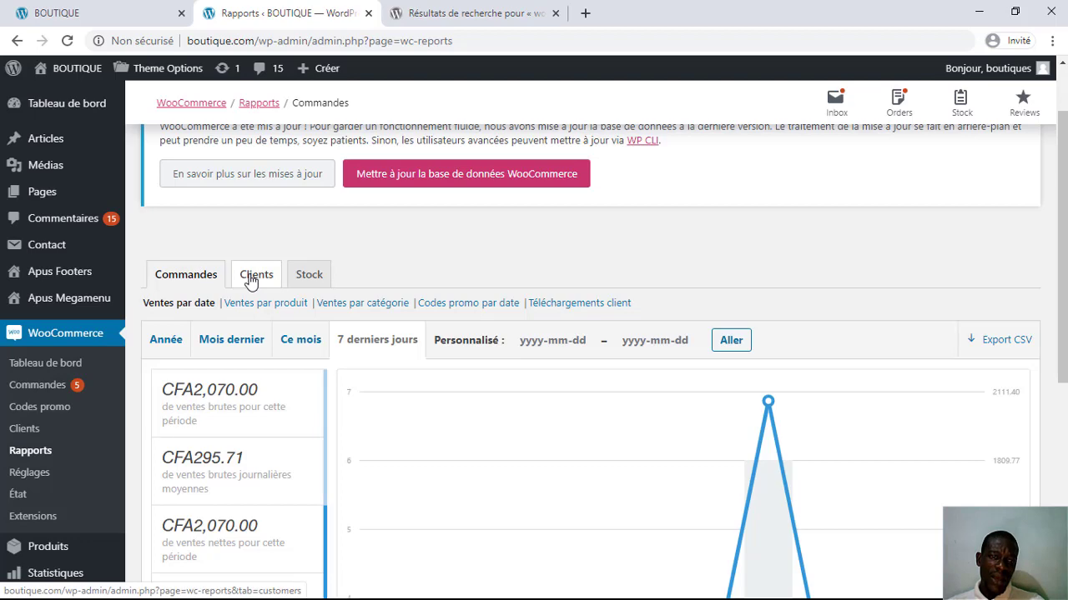
{"action": "left_click", "coordinate": [315, 282]}
{"action": "scroll", "coordinate": [632, 380], "scroll_direction": "down", "scroll_amount": 5}
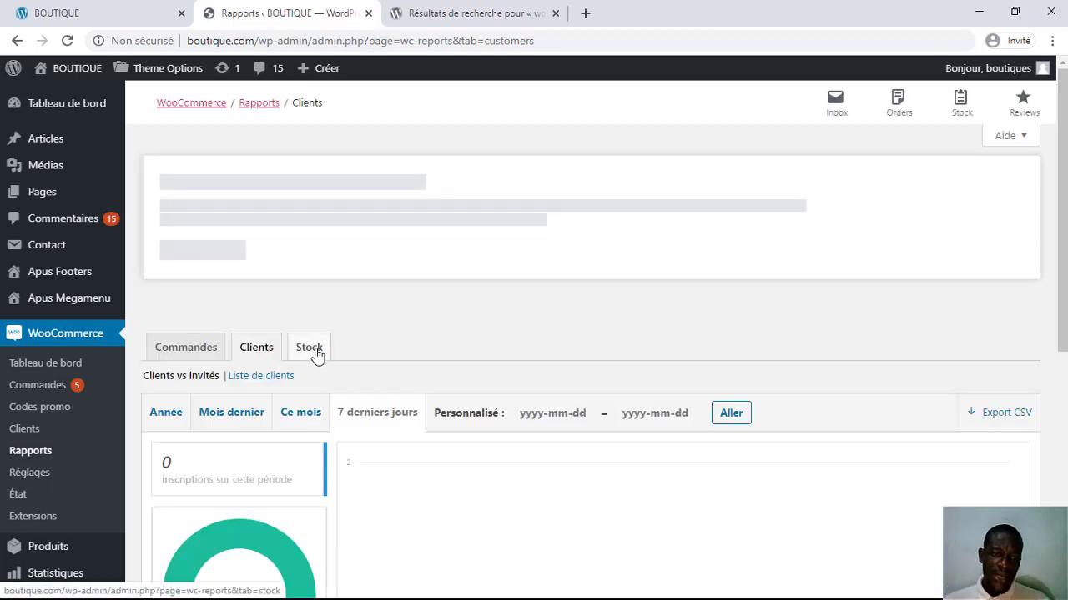
{"action": "scroll", "coordinate": [405, 362], "scroll_direction": "down", "scroll_amount": 5}
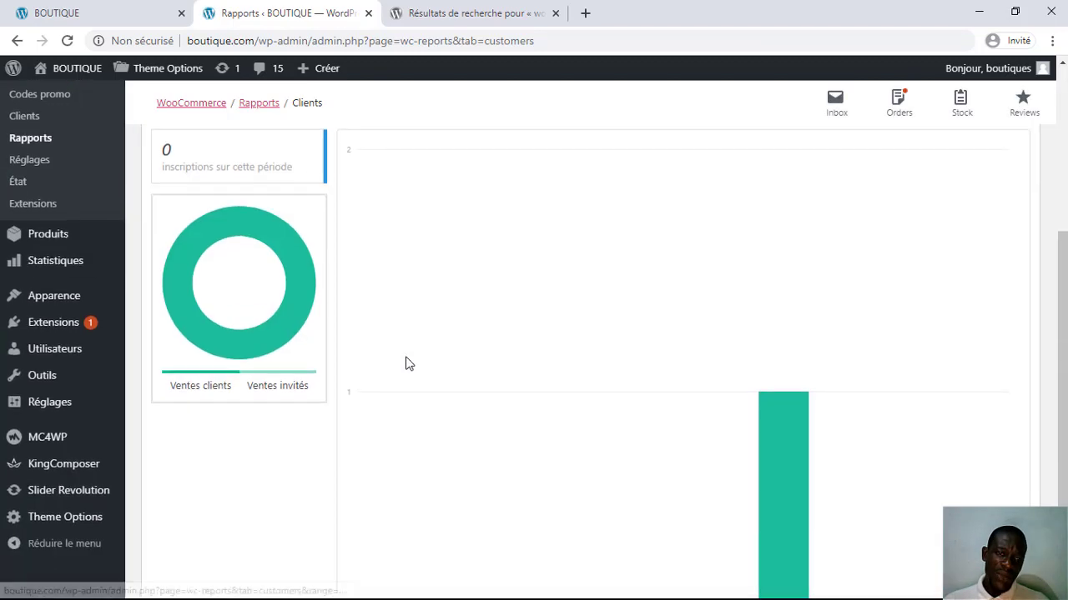
{"action": "scroll", "coordinate": [501, 351], "scroll_direction": "up", "scroll_amount": 5}
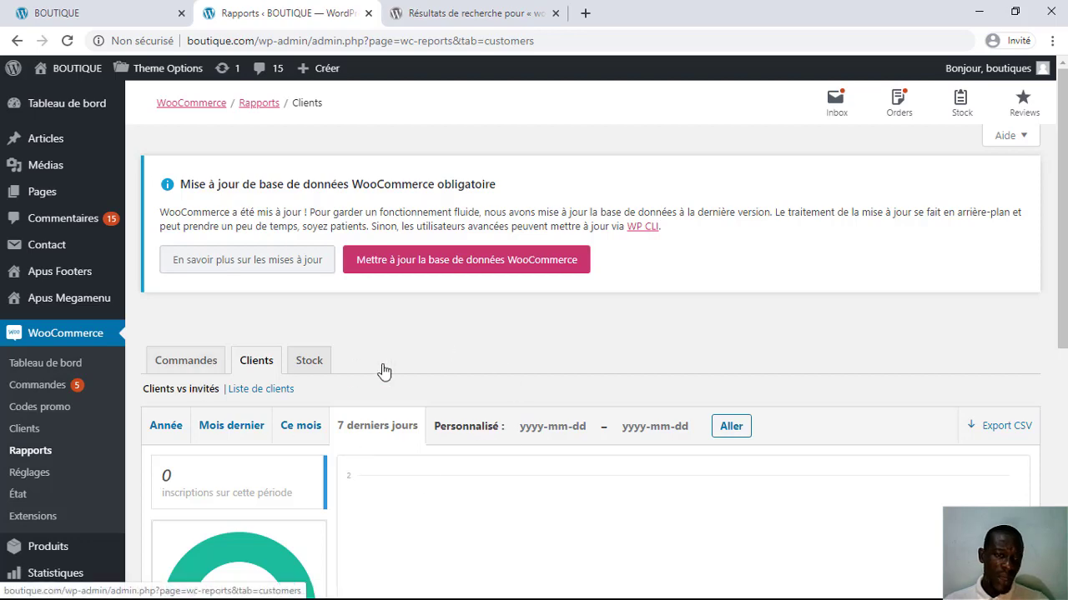
{"action": "scroll", "coordinate": [432, 364], "scroll_direction": "down", "scroll_amount": 6}
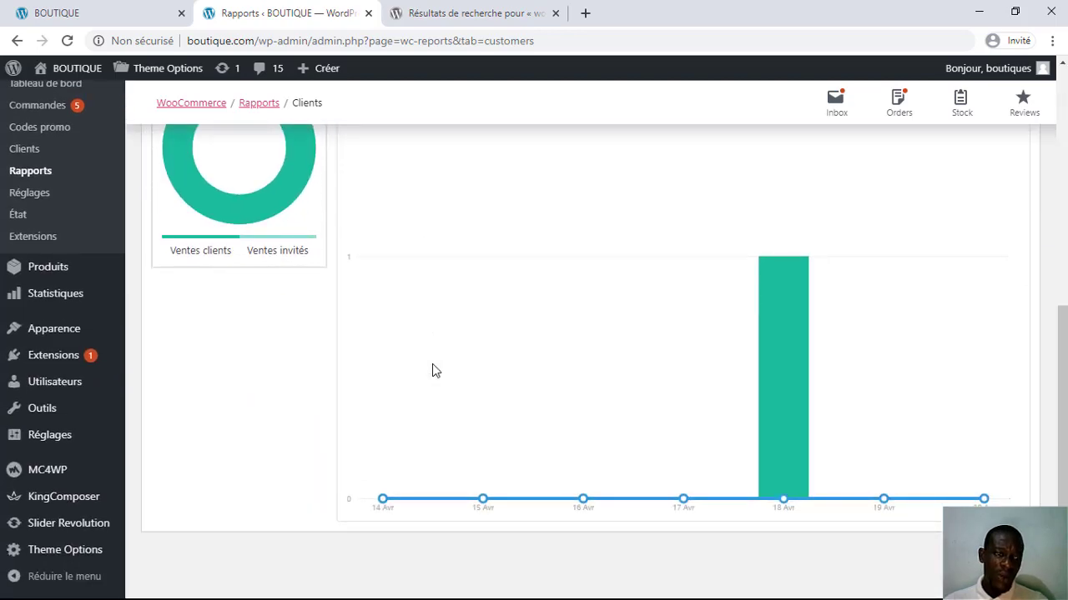
{"action": "scroll", "coordinate": [432, 364], "scroll_direction": "up", "scroll_amount": 6}
Step: Switch back to the Commandes report and review the sales-by-date figures, chart and period filters
{"action": "left_click", "coordinate": [178, 367]}
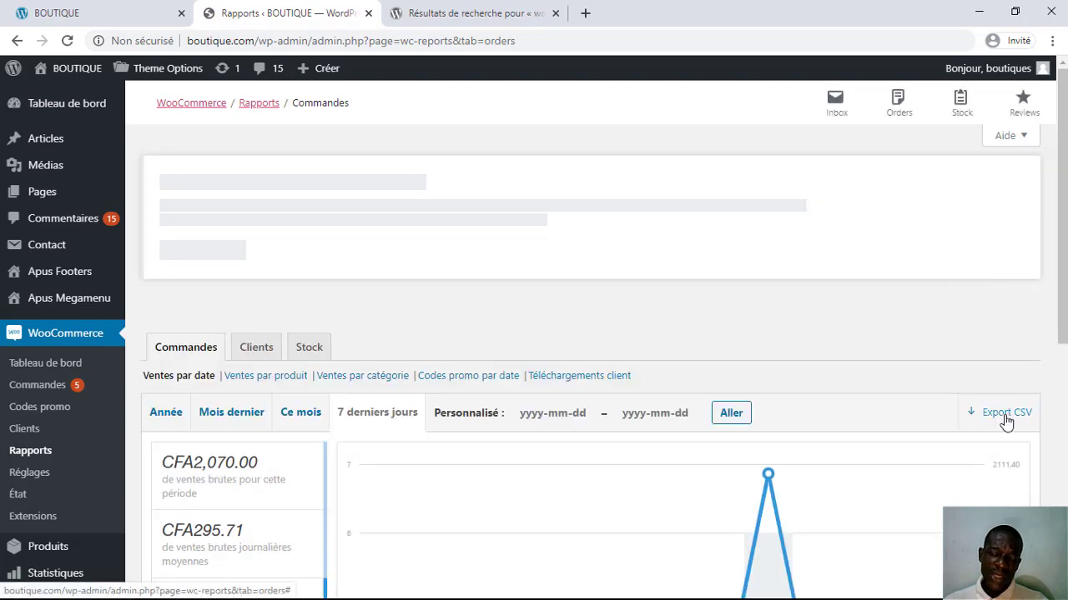
{"action": "scroll", "coordinate": [531, 487], "scroll_direction": "down", "scroll_amount": 4}
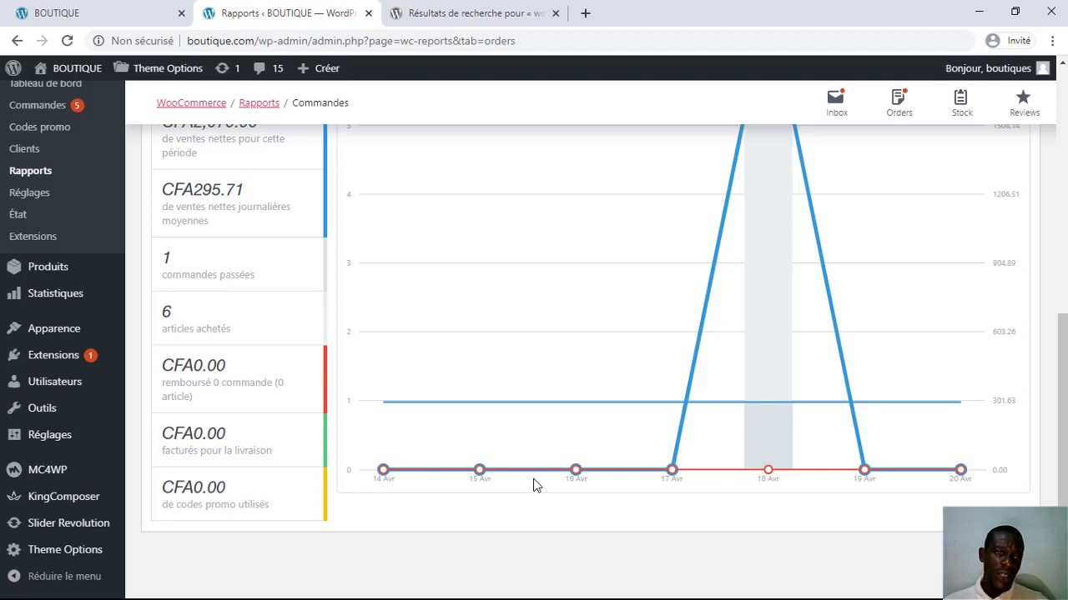
{"action": "scroll", "coordinate": [559, 241], "scroll_direction": "up", "scroll_amount": 5}
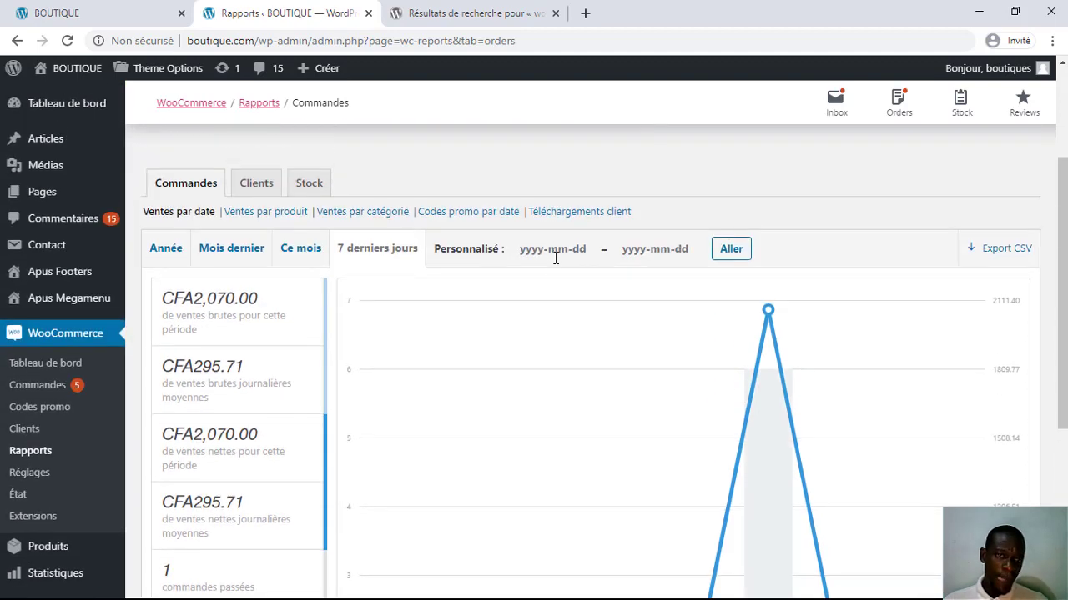
{"action": "scroll", "coordinate": [106, 336], "scroll_direction": "down", "scroll_amount": 2}
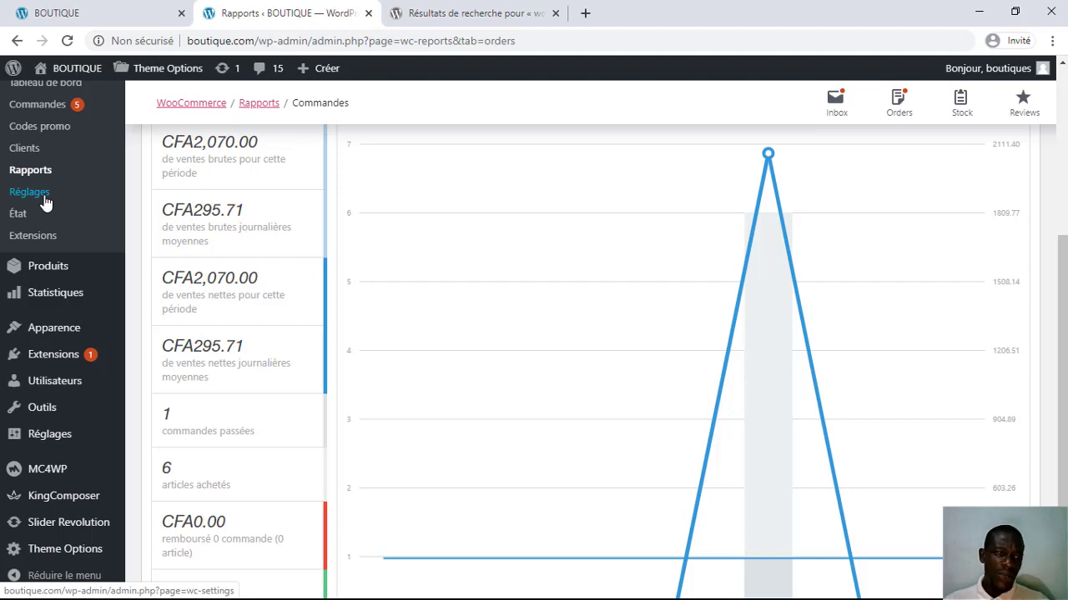
Step: Open the WooCommerce État page and skim the full system status report down to the HTML templates
{"action": "left_click", "coordinate": [17, 216]}
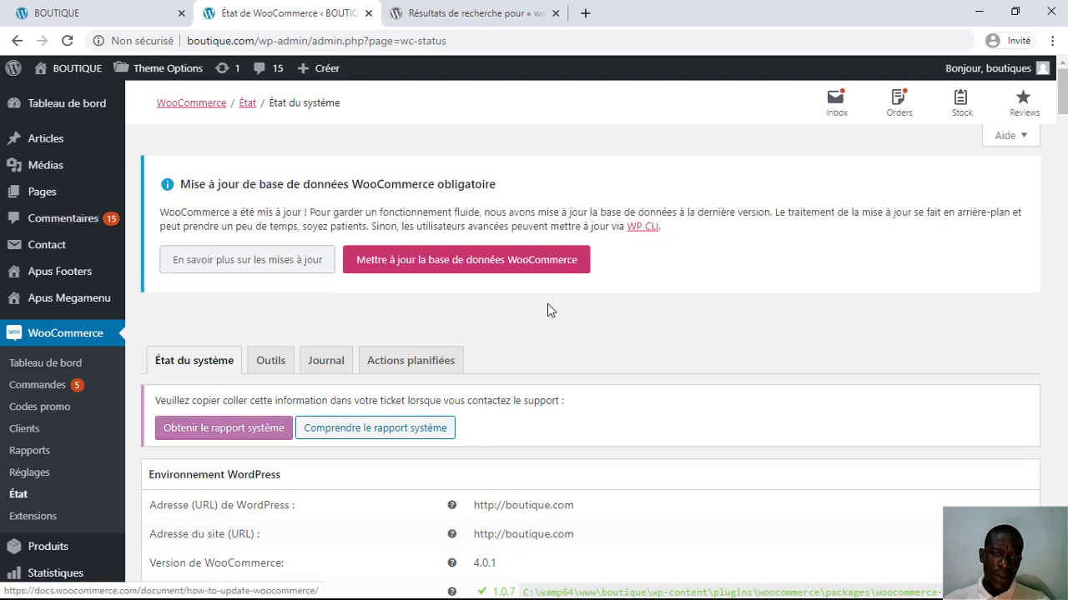
{"action": "scroll", "coordinate": [677, 318], "scroll_direction": "down", "scroll_amount": 4}
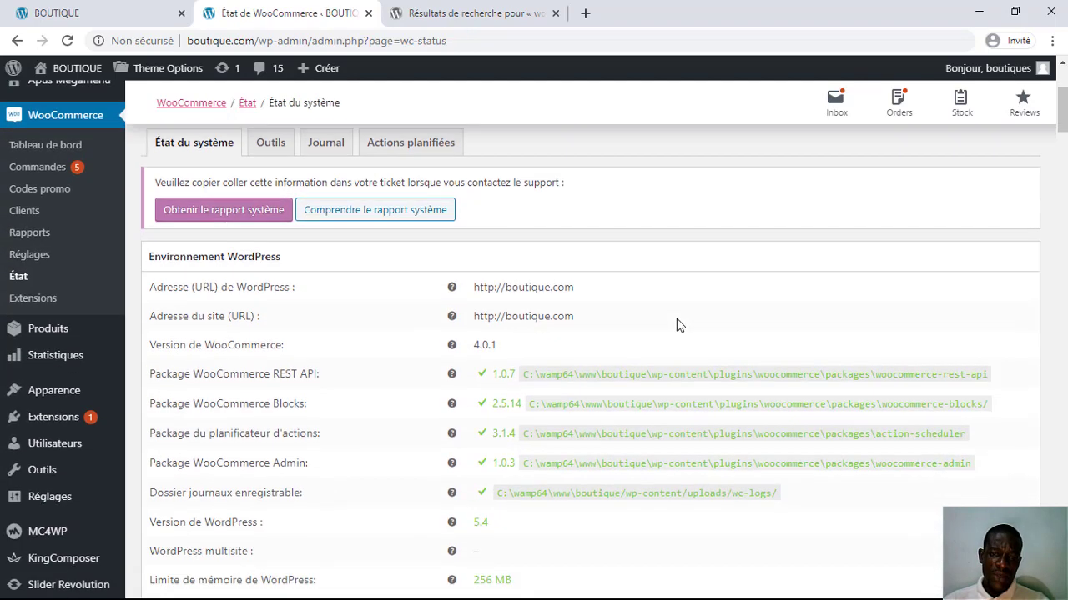
{"action": "scroll", "coordinate": [677, 318], "scroll_direction": "down", "scroll_amount": 11}
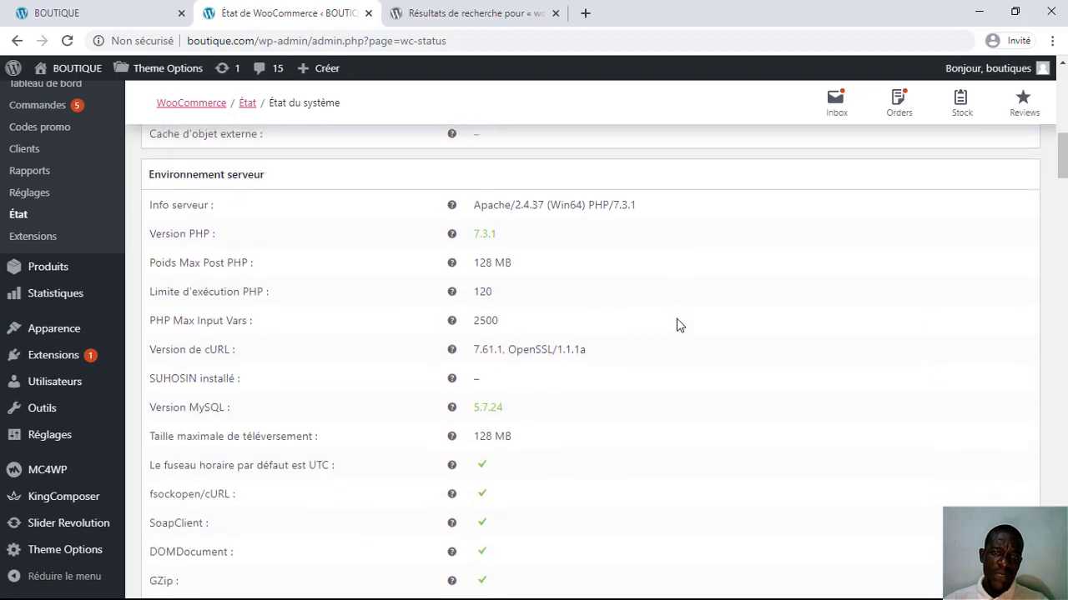
{"action": "scroll", "coordinate": [676, 320], "scroll_direction": "down", "scroll_amount": 11}
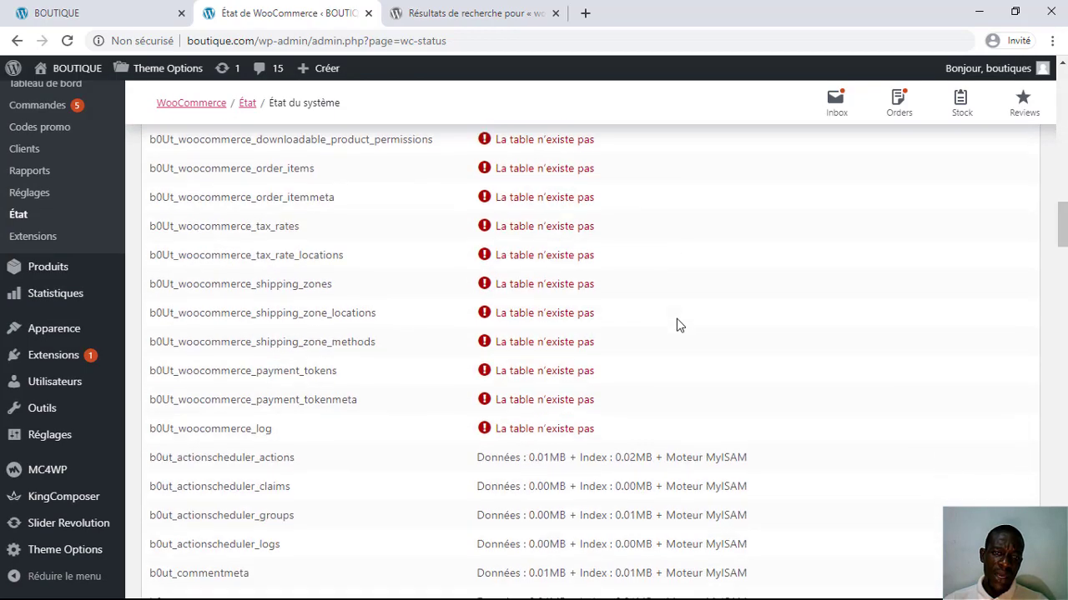
{"action": "scroll", "coordinate": [677, 319], "scroll_direction": "down", "scroll_amount": 20}
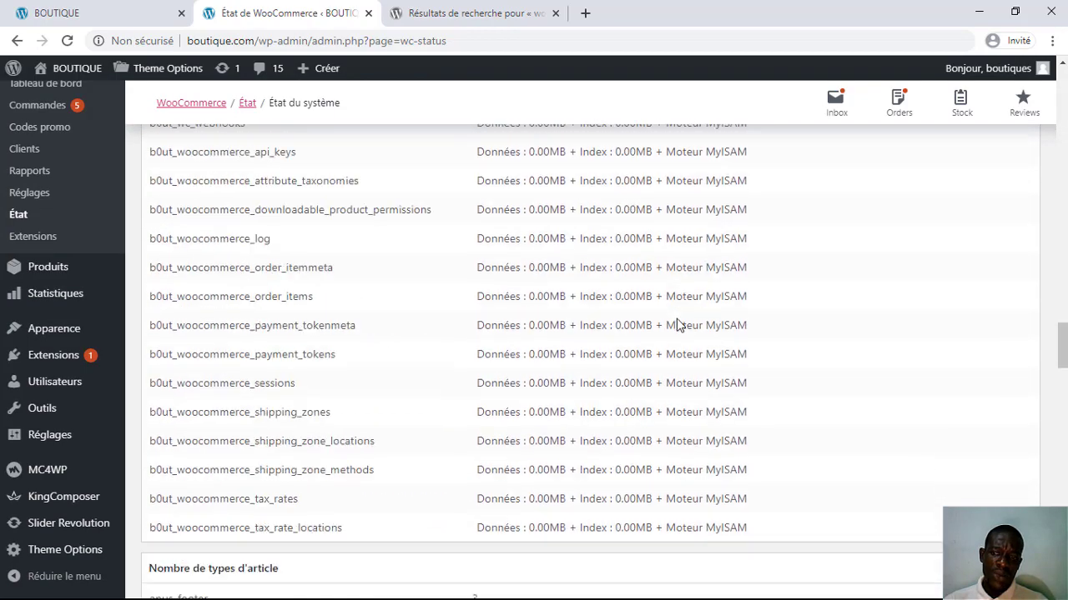
{"action": "scroll", "coordinate": [677, 319], "scroll_direction": "down", "scroll_amount": 7}
{"action": "scroll", "coordinate": [676, 320], "scroll_direction": "up", "scroll_amount": 1}
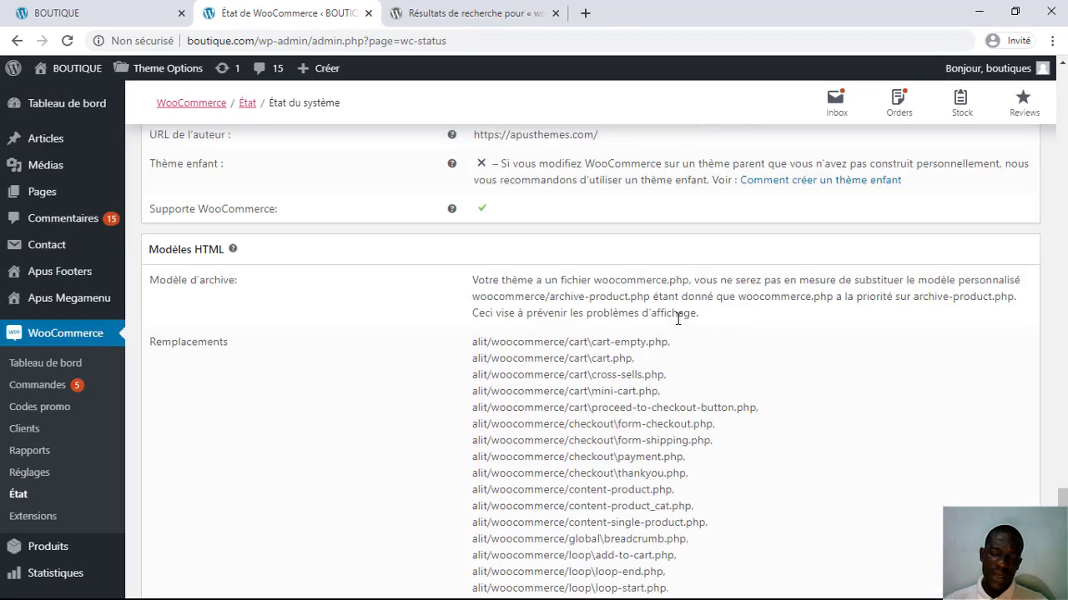
{"action": "scroll", "coordinate": [842, 311], "scroll_direction": "up", "scroll_amount": 20}
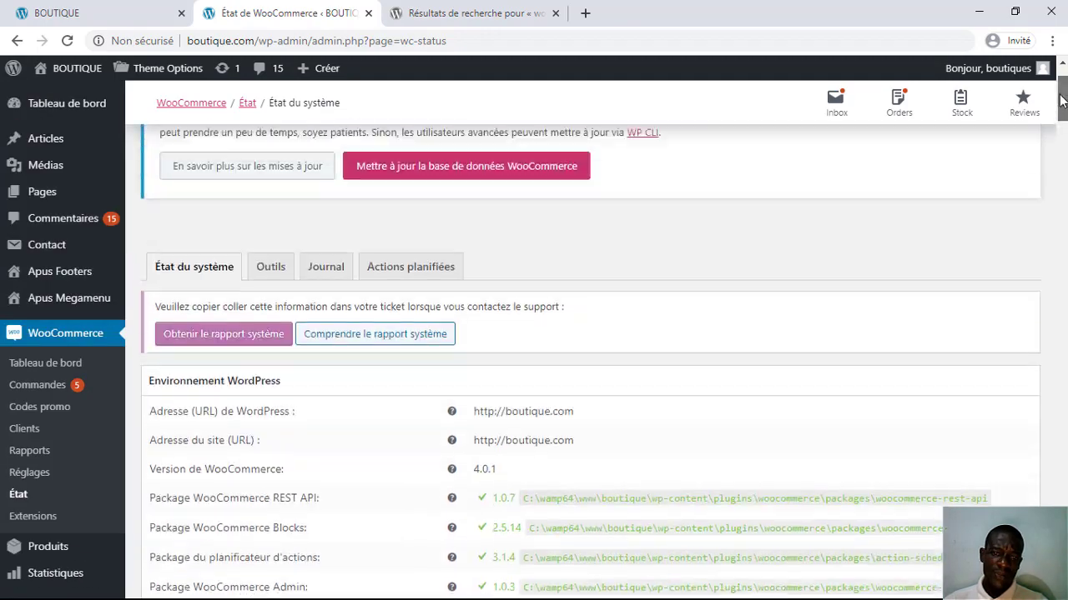
Step: Examine the Environnement WordPress and Environnement serveur sections of the system status report
{"action": "scroll", "coordinate": [842, 312], "scroll_direction": "down", "scroll_amount": 1}
{"action": "scroll", "coordinate": [842, 309], "scroll_direction": "down", "scroll_amount": 2}
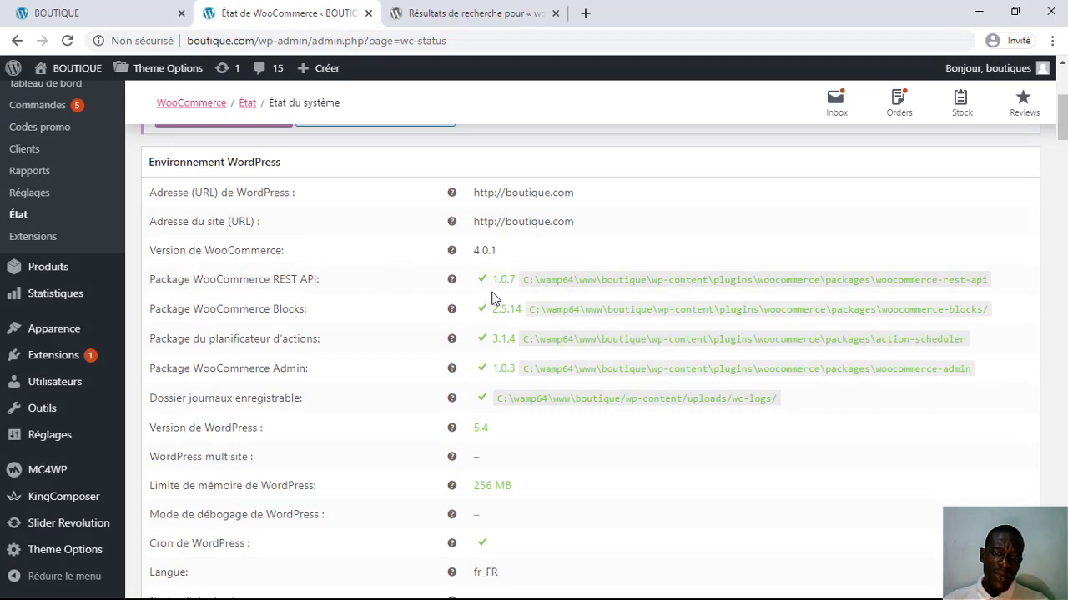
{"action": "scroll", "coordinate": [560, 304], "scroll_direction": "down", "scroll_amount": 2}
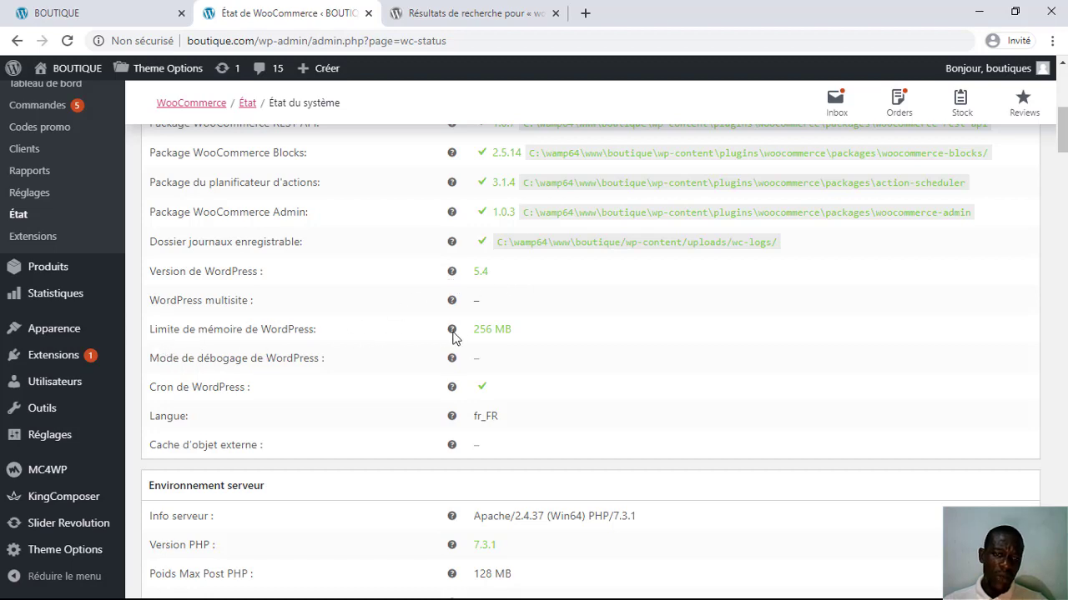
{"action": "scroll", "coordinate": [543, 338], "scroll_direction": "down", "scroll_amount": 5}
{"action": "scroll", "coordinate": [533, 339], "scroll_direction": "up", "scroll_amount": 2}
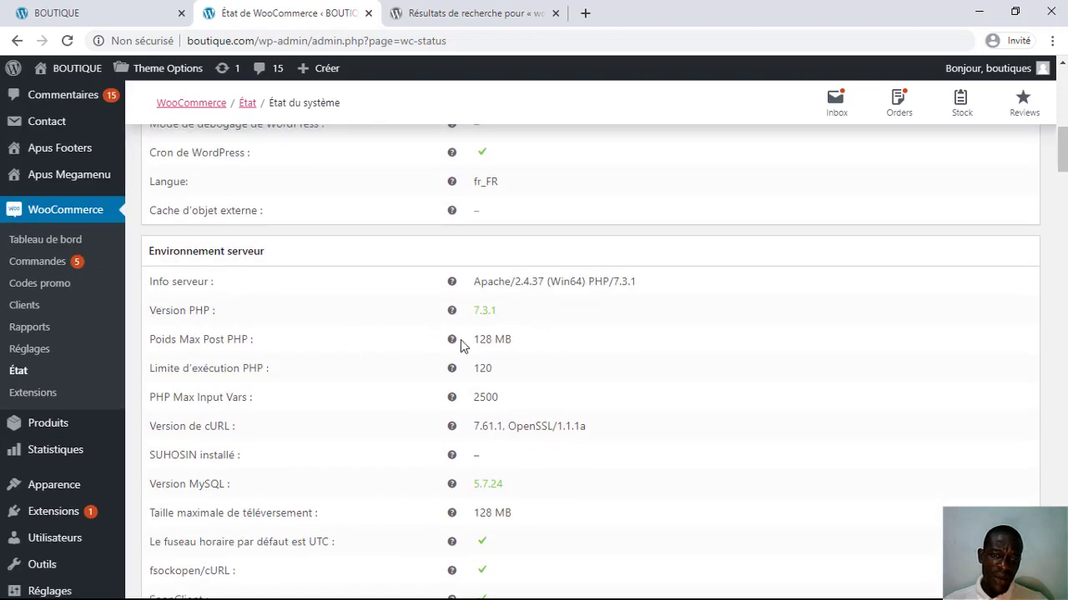
Step: Highlight the Base de données heading, check the WooCommerce table entries and return to the database update notice
{"action": "scroll", "coordinate": [517, 353], "scroll_direction": "down", "scroll_amount": 8}
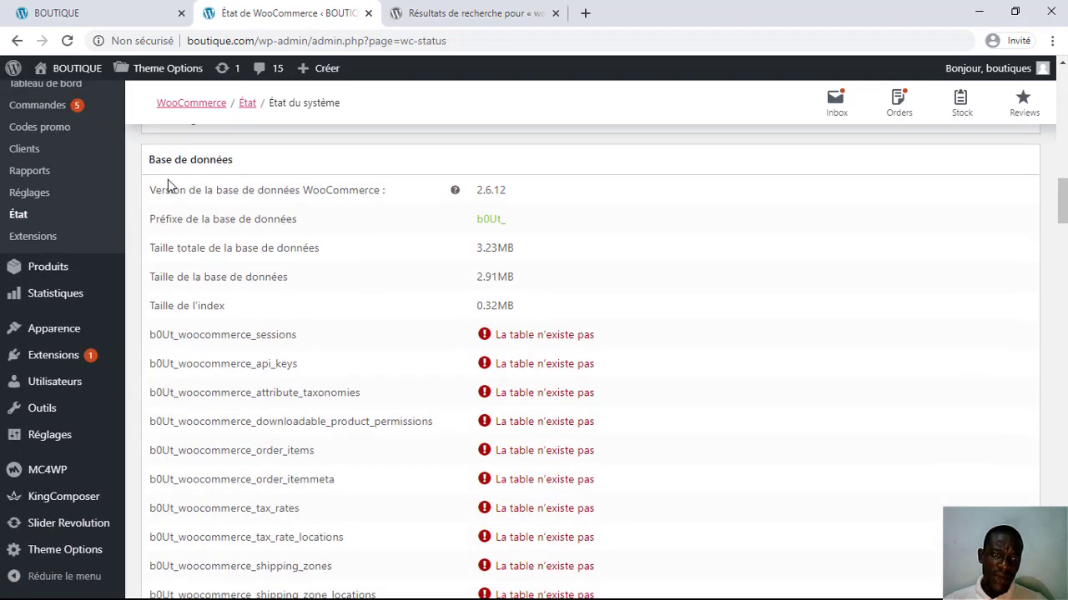
{"action": "left_click_drag", "start_coordinate": [149, 161], "coordinate": [255, 167]}
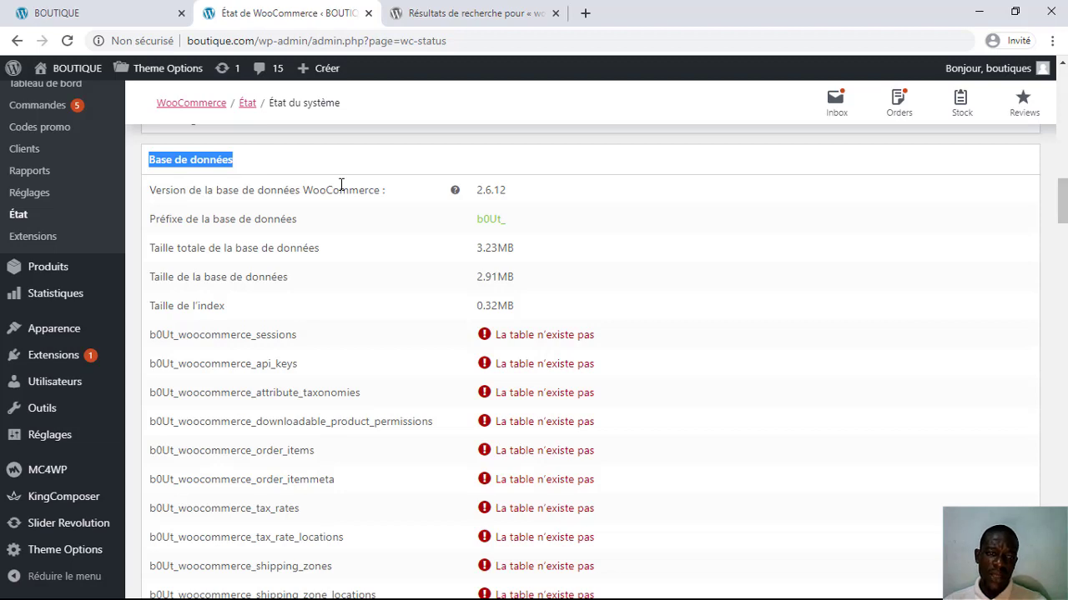
{"action": "scroll", "coordinate": [424, 336], "scroll_direction": "down", "scroll_amount": 1}
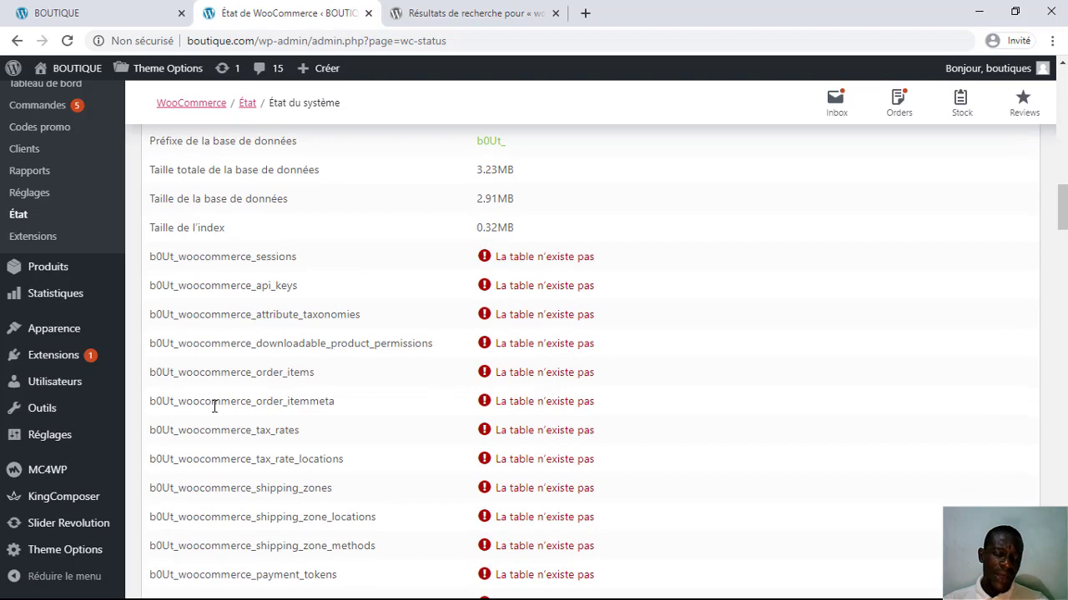
{"action": "scroll", "coordinate": [577, 488], "scroll_direction": "up", "scroll_amount": 4}
{"action": "scroll", "coordinate": [577, 489], "scroll_direction": "up", "scroll_amount": 15}
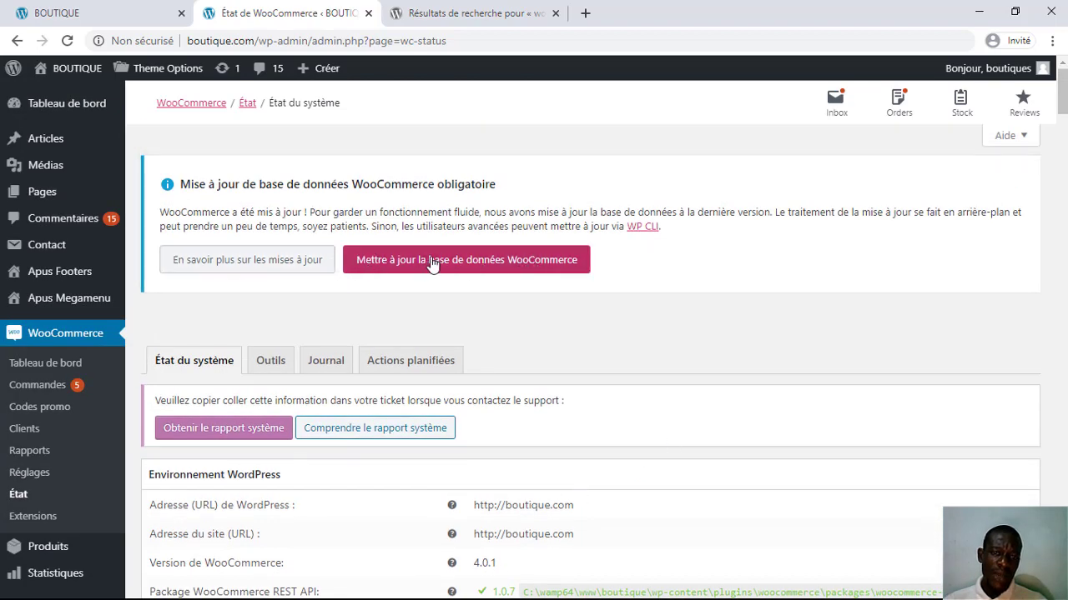
Step: Review the remaining status sections, covering database tables, security, active extensions, theme and HTML templates
{"action": "scroll", "coordinate": [618, 319], "scroll_direction": "down", "scroll_amount": 1}
{"action": "scroll", "coordinate": [617, 321], "scroll_direction": "down", "scroll_amount": 20}
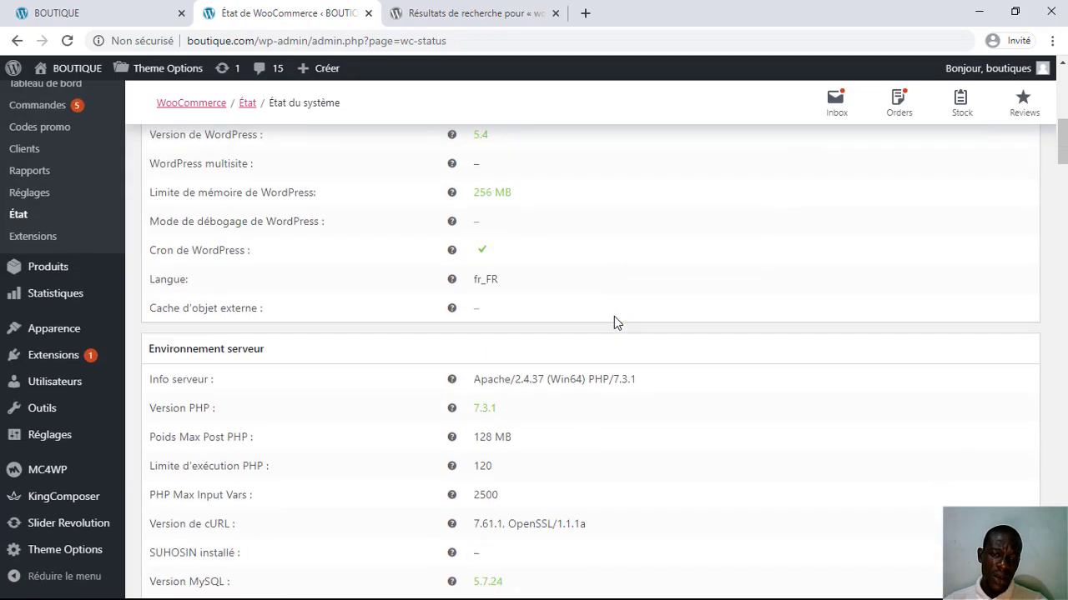
{"action": "scroll", "coordinate": [617, 322], "scroll_direction": "down", "scroll_amount": 20}
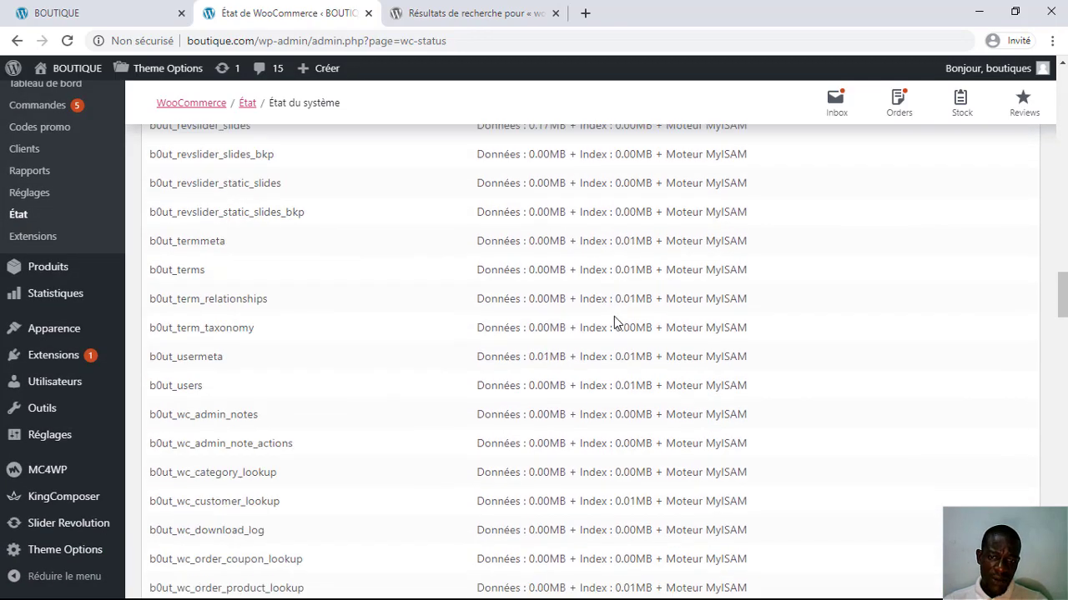
{"action": "scroll", "coordinate": [614, 322], "scroll_direction": "down", "scroll_amount": 20}
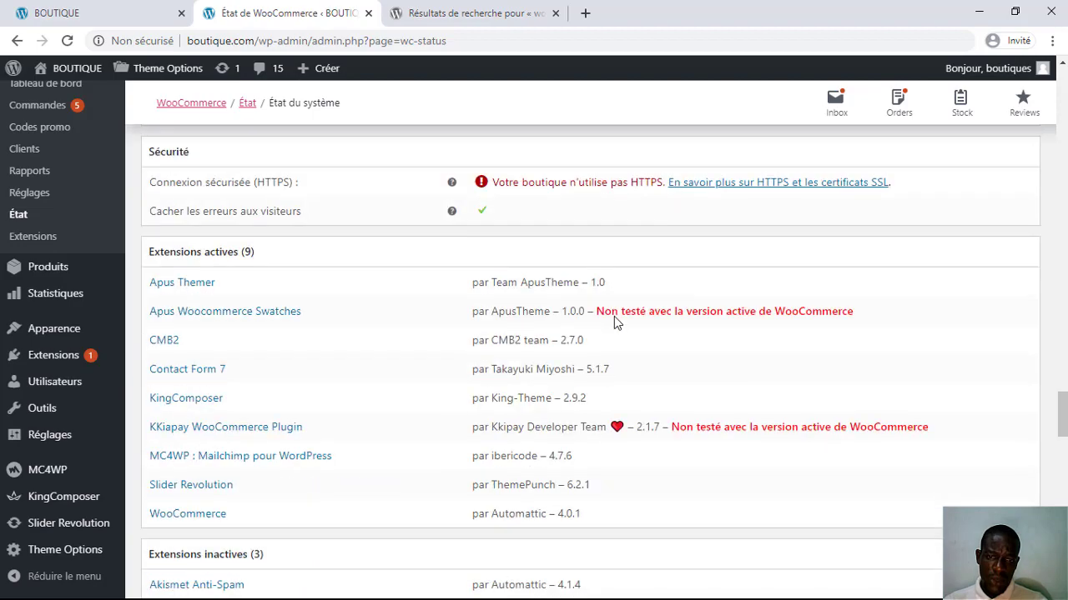
{"action": "scroll", "coordinate": [615, 316], "scroll_direction": "down", "scroll_amount": 15}
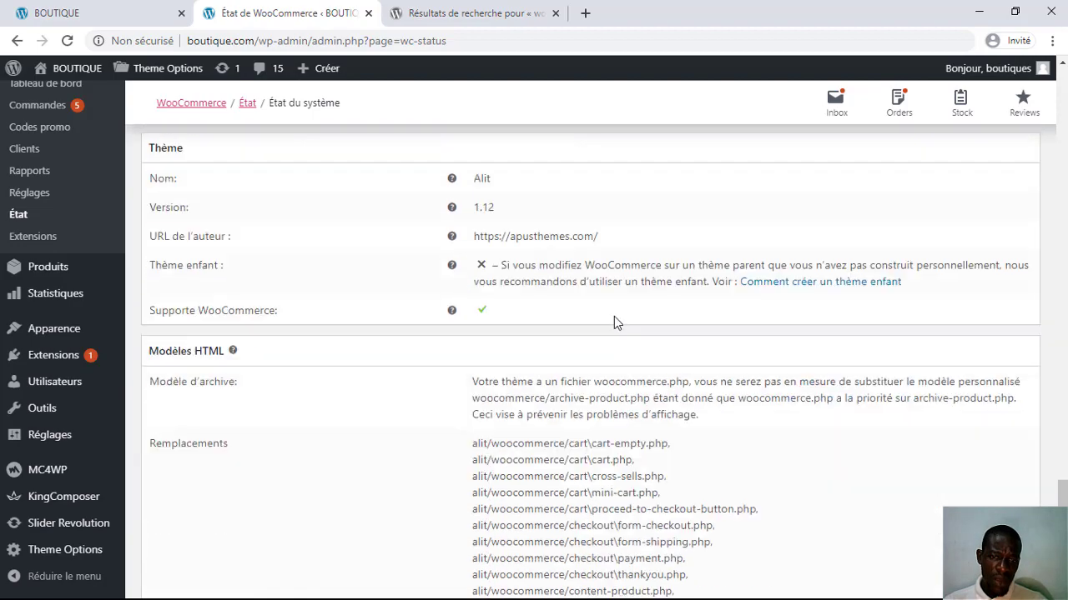
Step: Open the WooCommerce Extensions page and browse the featured add-ons, the official theme offer and the product promotion section
{"action": "scroll", "coordinate": [615, 321], "scroll_direction": "up", "scroll_amount": 20}
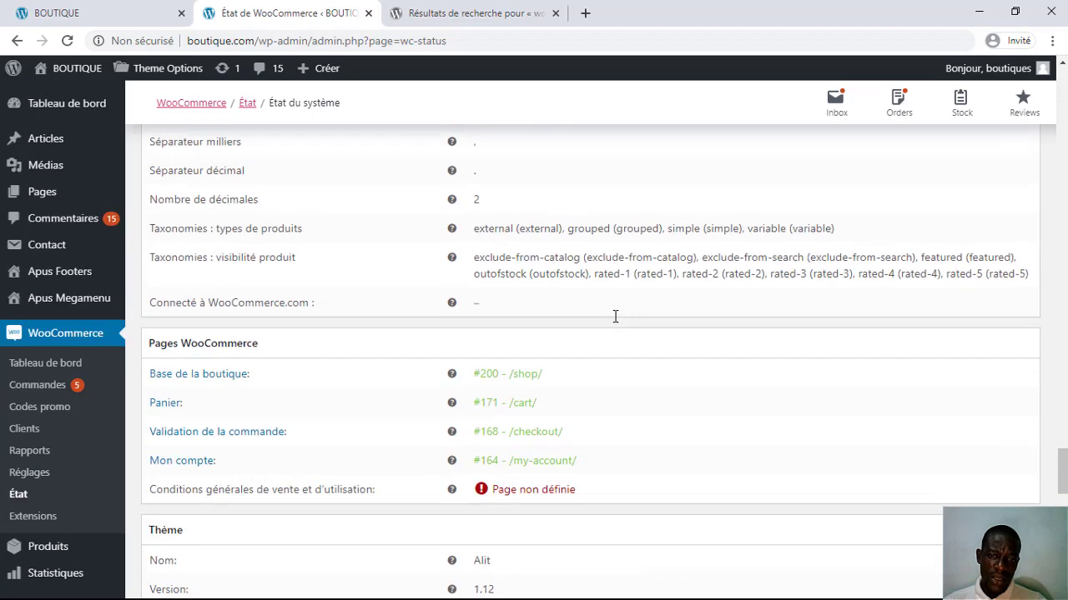
{"action": "scroll", "coordinate": [615, 317], "scroll_direction": "up", "scroll_amount": 20}
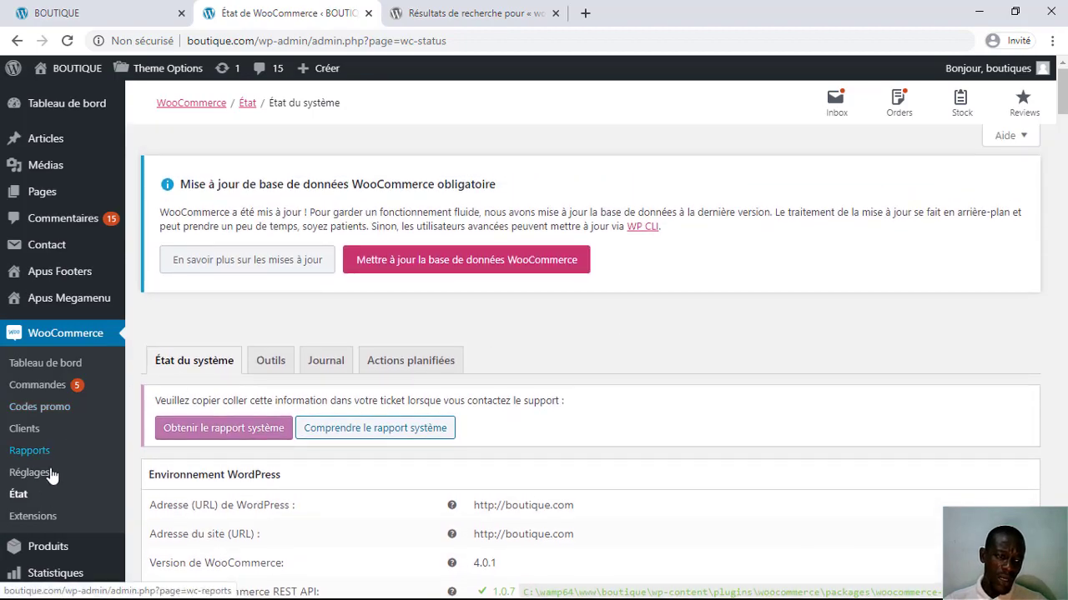
{"action": "left_click", "coordinate": [35, 518]}
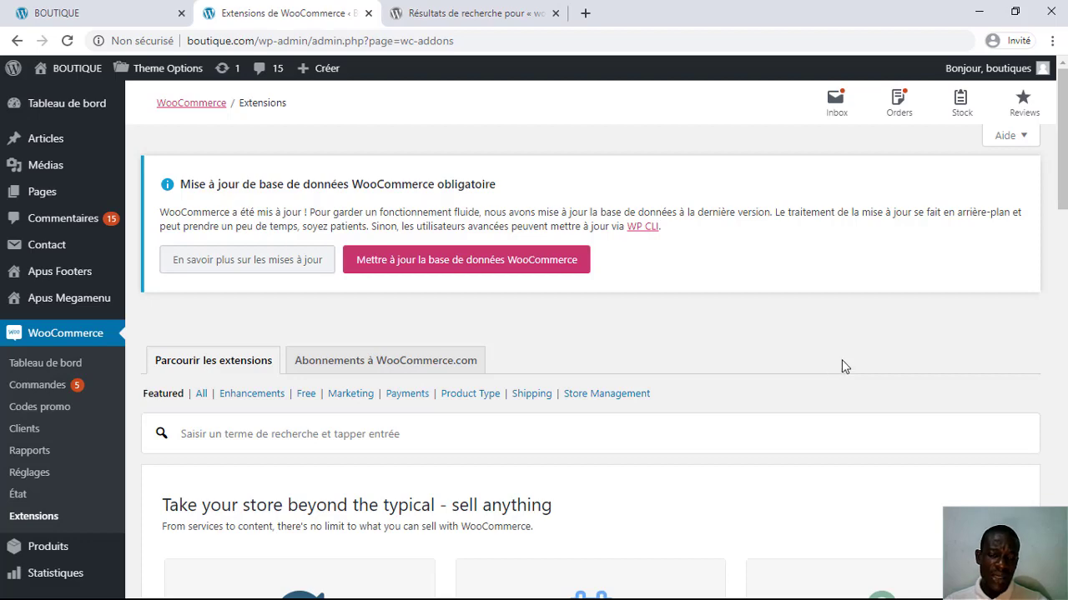
{"action": "scroll", "coordinate": [842, 360], "scroll_direction": "down", "scroll_amount": 5}
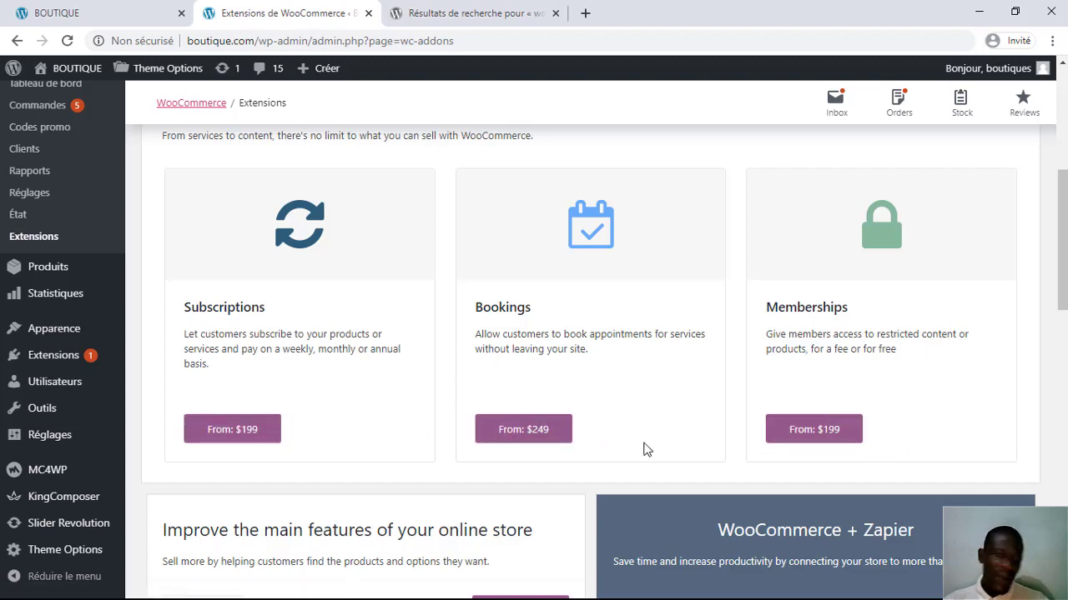
{"action": "scroll", "coordinate": [374, 344], "scroll_direction": "down", "scroll_amount": 4}
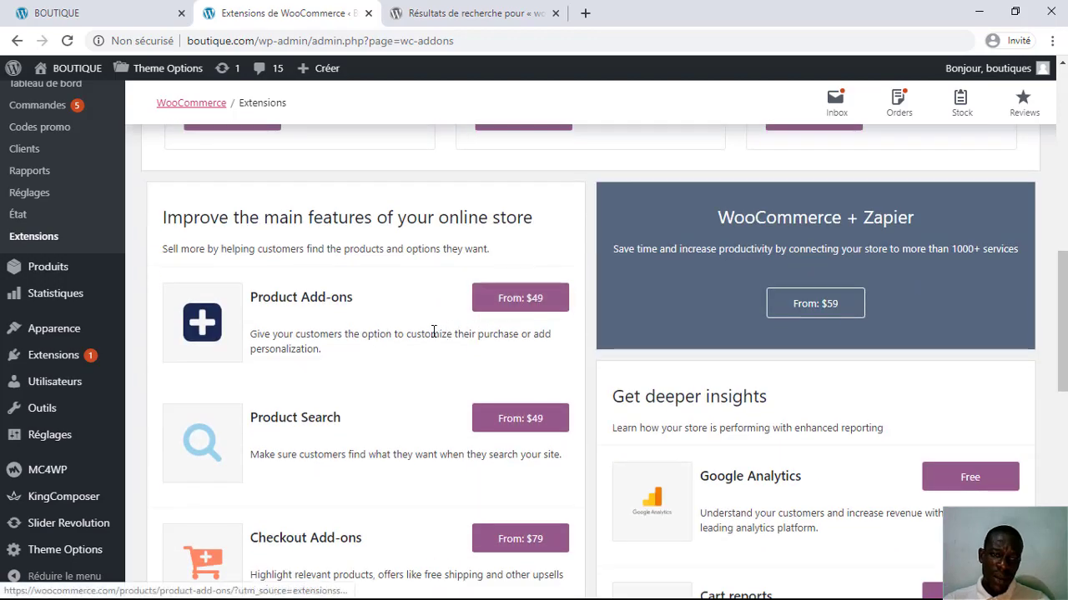
{"action": "scroll", "coordinate": [434, 335], "scroll_direction": "down", "scroll_amount": 2}
{"action": "scroll", "coordinate": [430, 342], "scroll_direction": "down", "scroll_amount": 6}
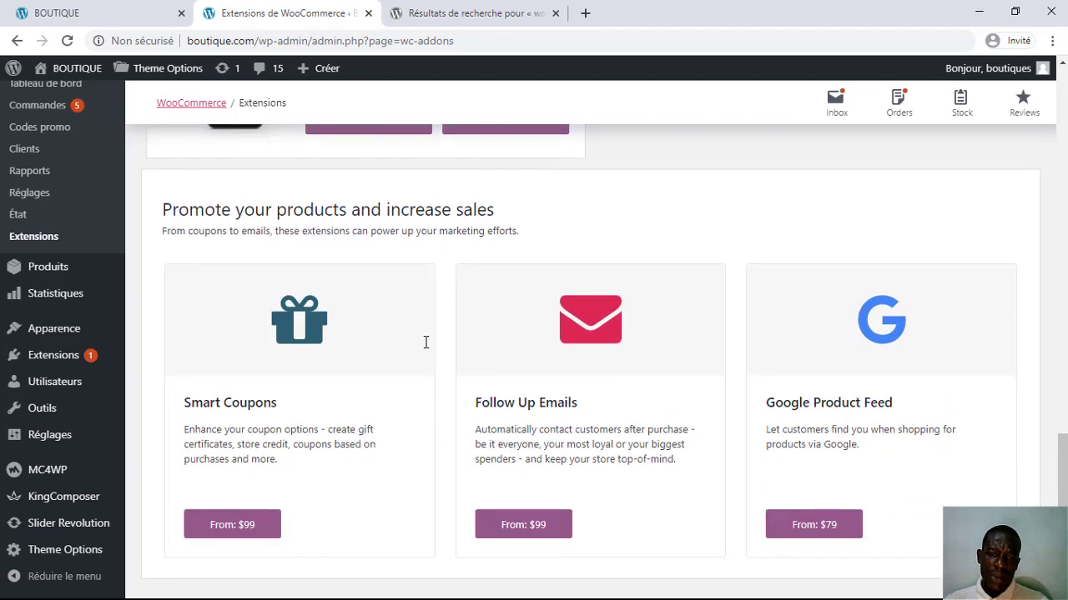
{"action": "scroll", "coordinate": [424, 351], "scroll_direction": "up", "scroll_amount": 5}
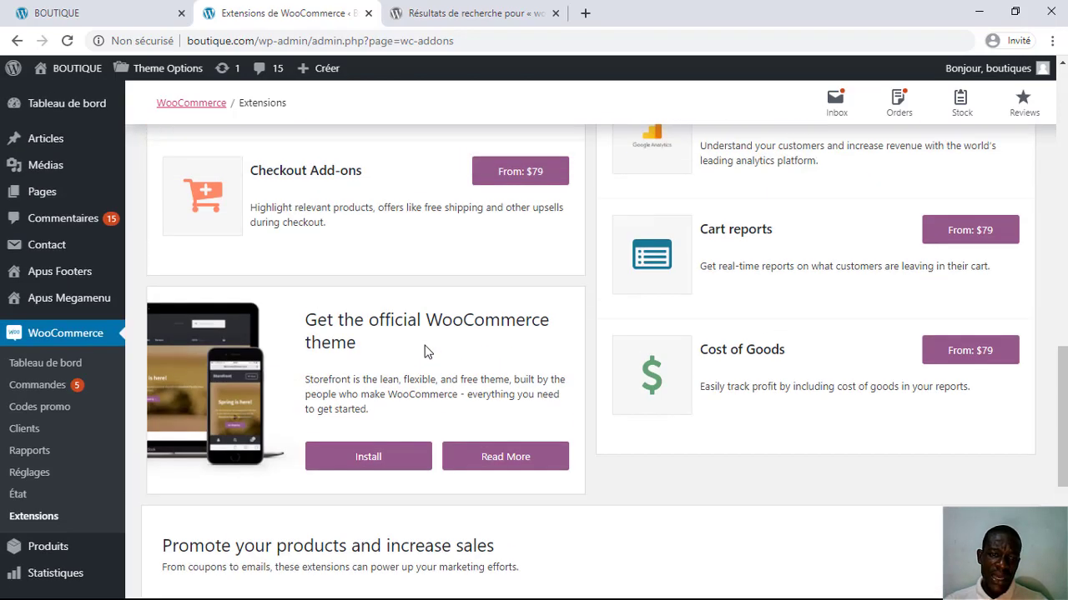
{"action": "scroll", "coordinate": [425, 350], "scroll_direction": "up", "scroll_amount": 2}
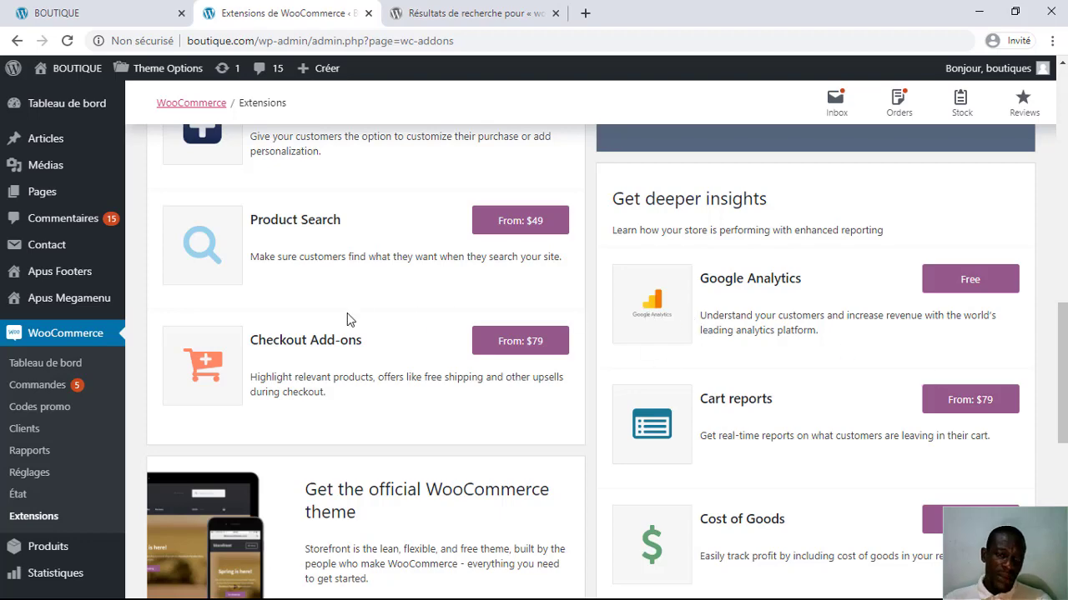
{"action": "scroll", "coordinate": [350, 319], "scroll_direction": "down", "scroll_amount": 3}
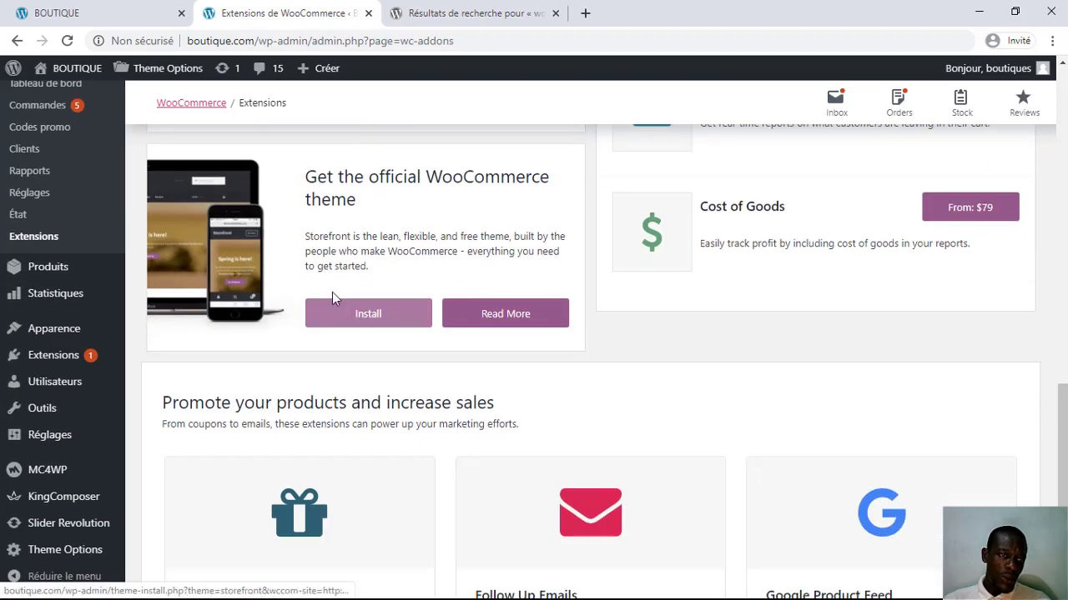
{"action": "scroll", "coordinate": [325, 296], "scroll_direction": "up", "scroll_amount": 3}
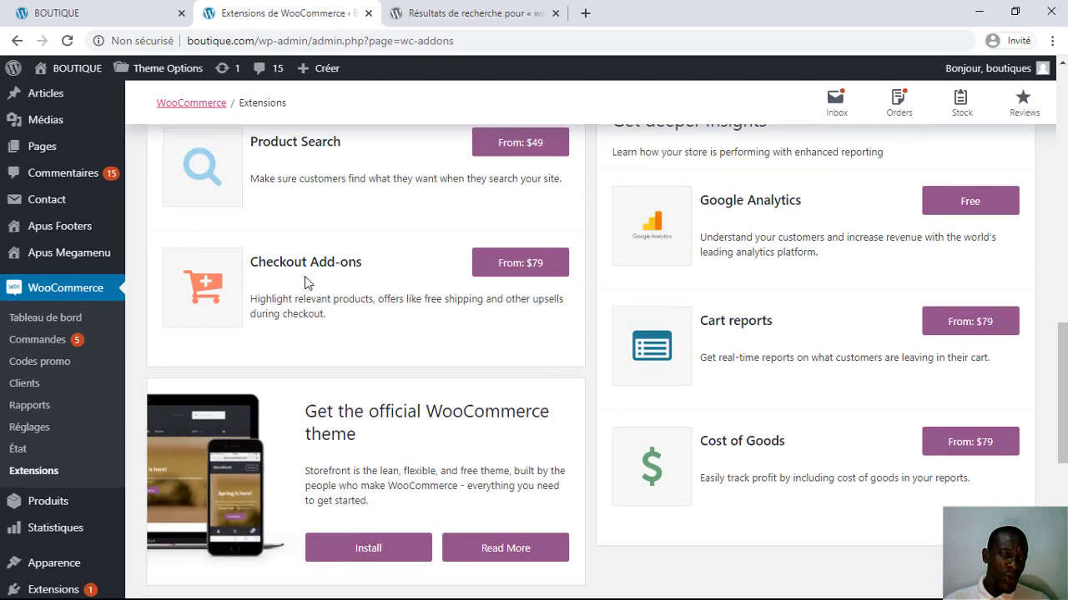
Step: Open the WooCommerce Réglages page and launch the required WooCommerce database update
{"action": "left_click", "coordinate": [29, 431]}
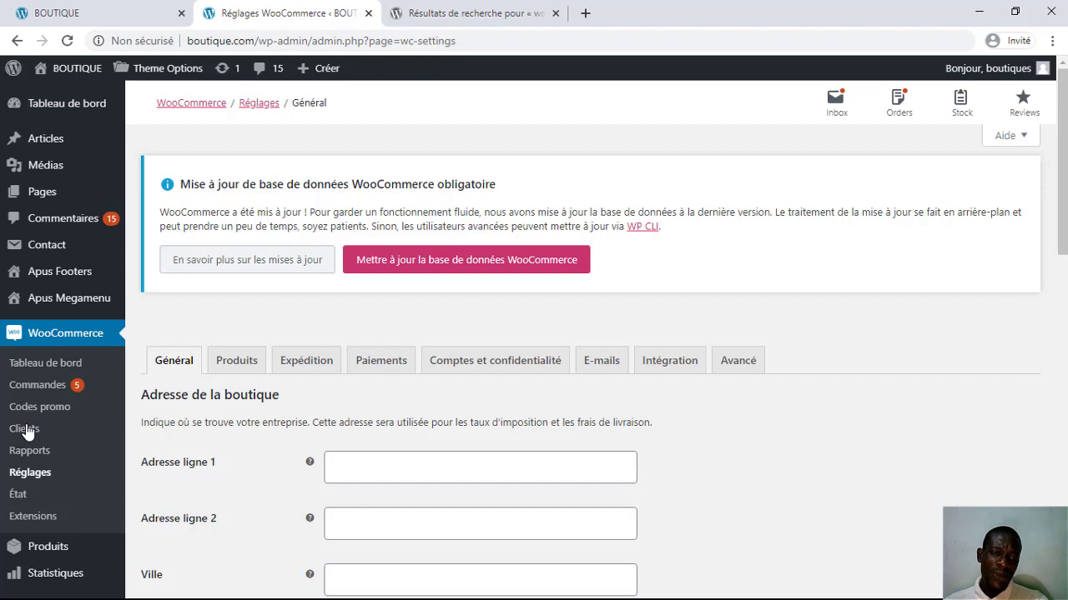
{"action": "left_click", "coordinate": [456, 266]}
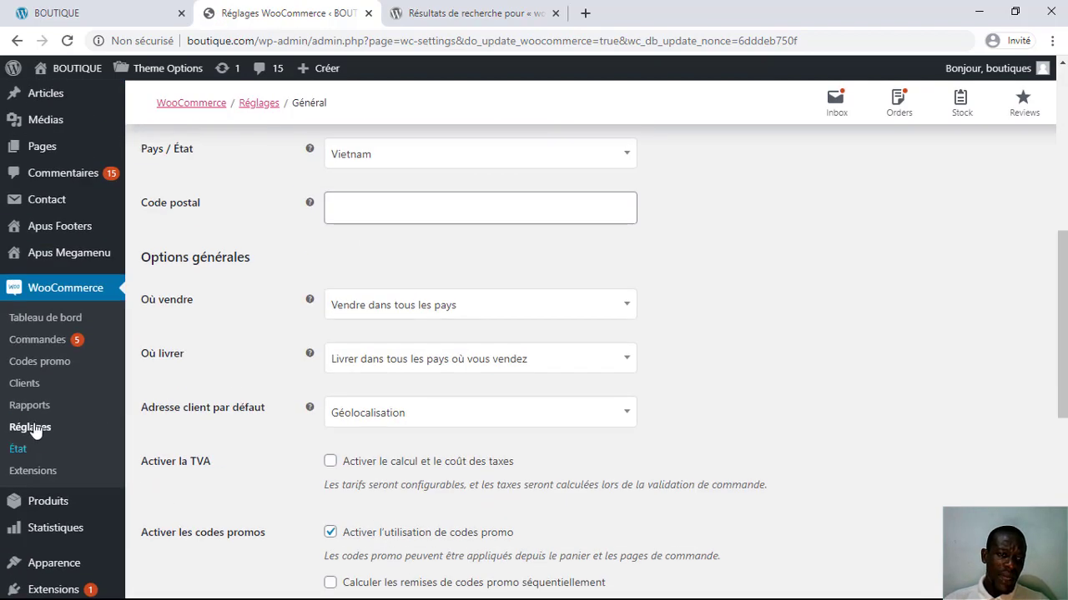
{"action": "scroll", "coordinate": [564, 376], "scroll_direction": "up", "scroll_amount": 5}
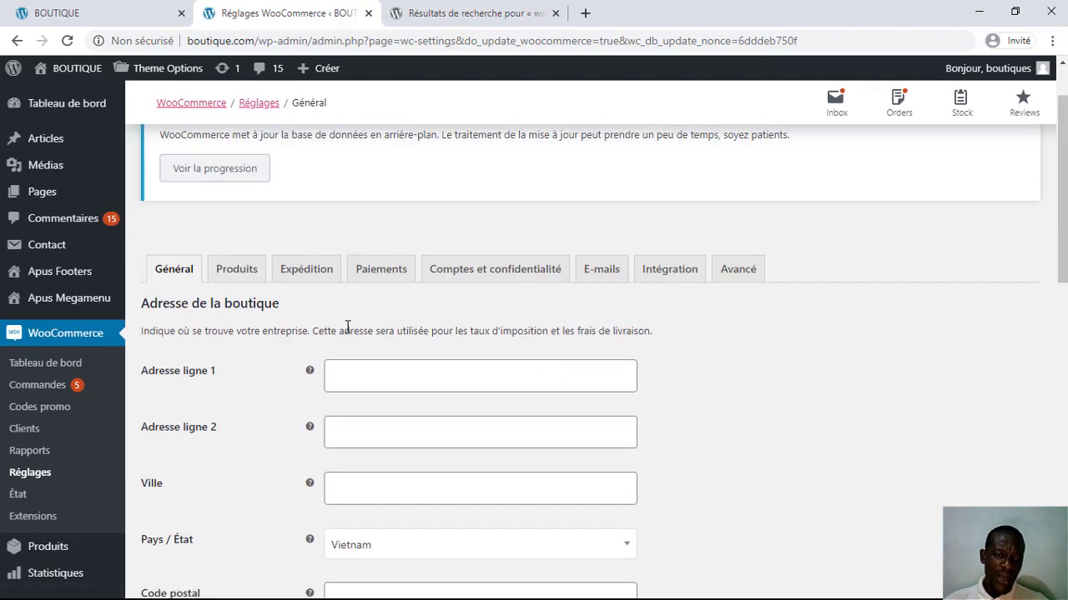
Step: Look through the Général settings, from the shop address and general options to the currency options
{"action": "scroll", "coordinate": [347, 326], "scroll_direction": "down", "scroll_amount": 15}
{"action": "scroll", "coordinate": [386, 362], "scroll_direction": "up", "scroll_amount": 15}
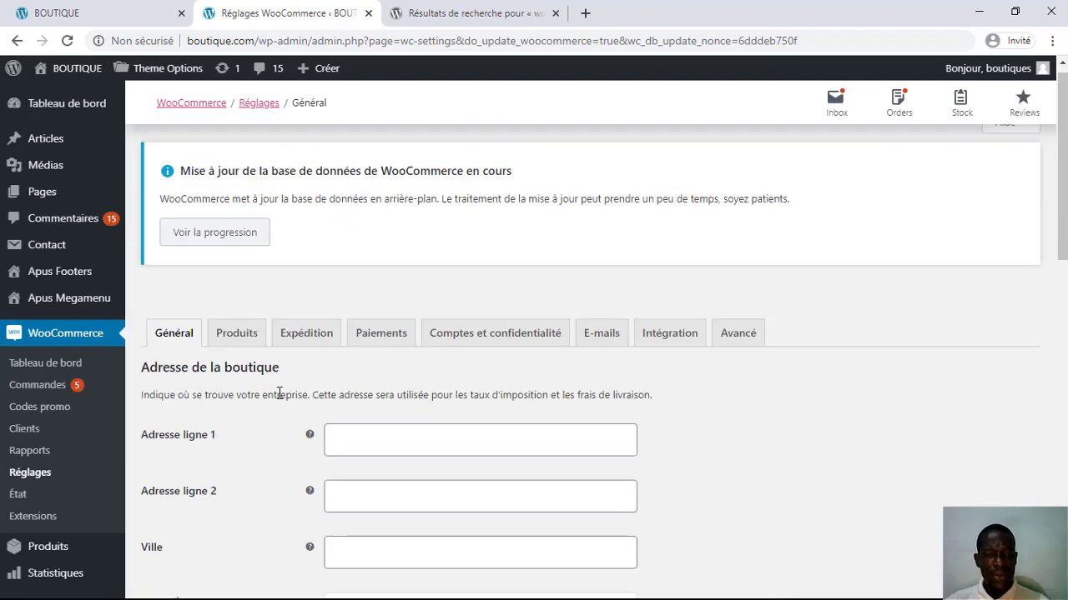
{"action": "scroll", "coordinate": [279, 393], "scroll_direction": "down", "scroll_amount": 5}
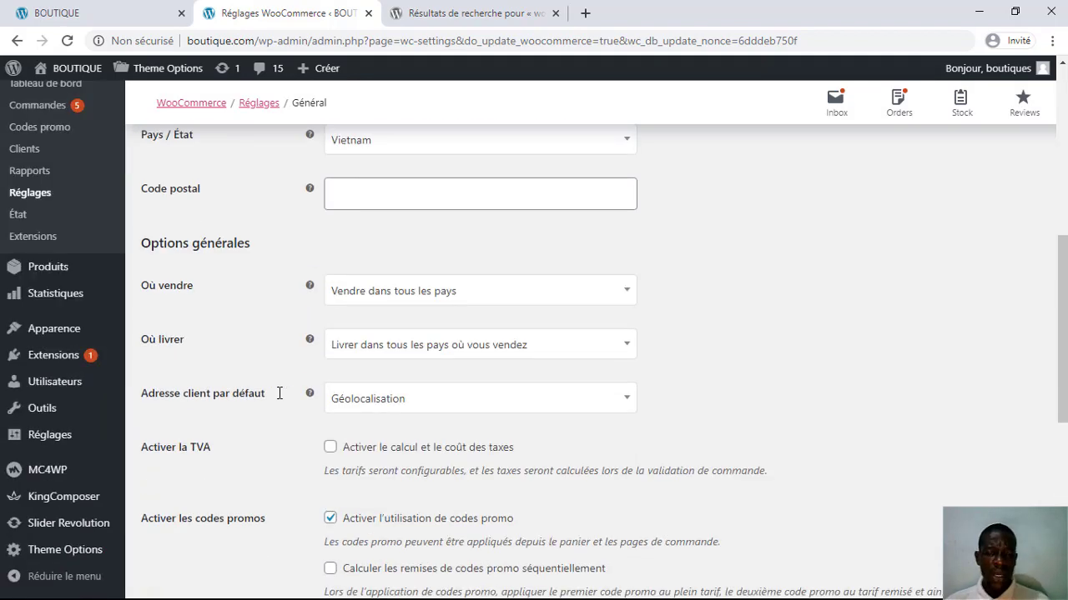
{"action": "scroll", "coordinate": [281, 394], "scroll_direction": "down", "scroll_amount": 5}
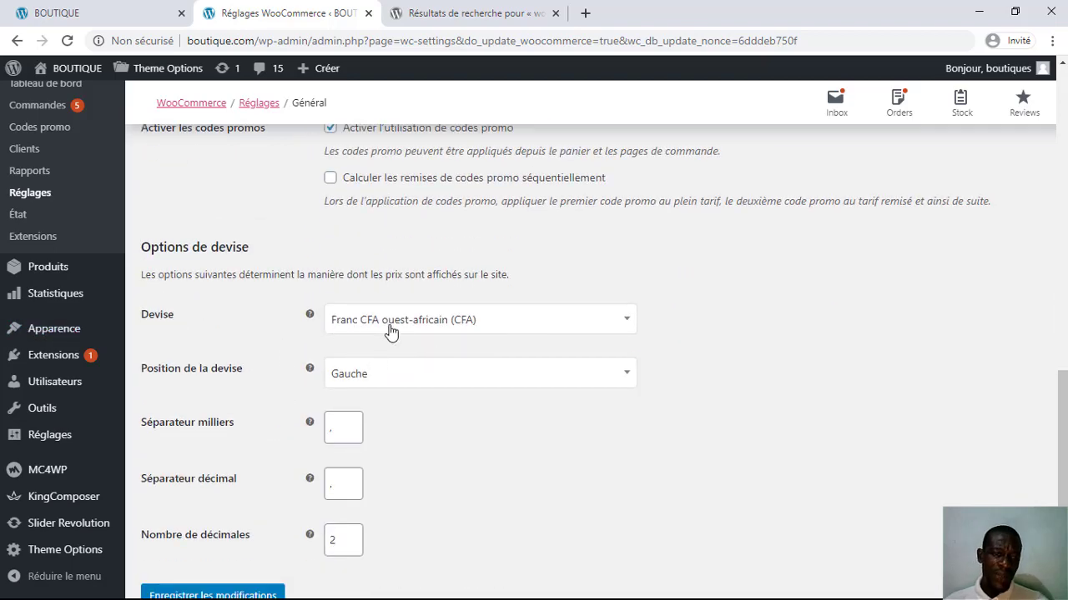
{"action": "scroll", "coordinate": [262, 364], "scroll_direction": "up", "scroll_amount": 10}
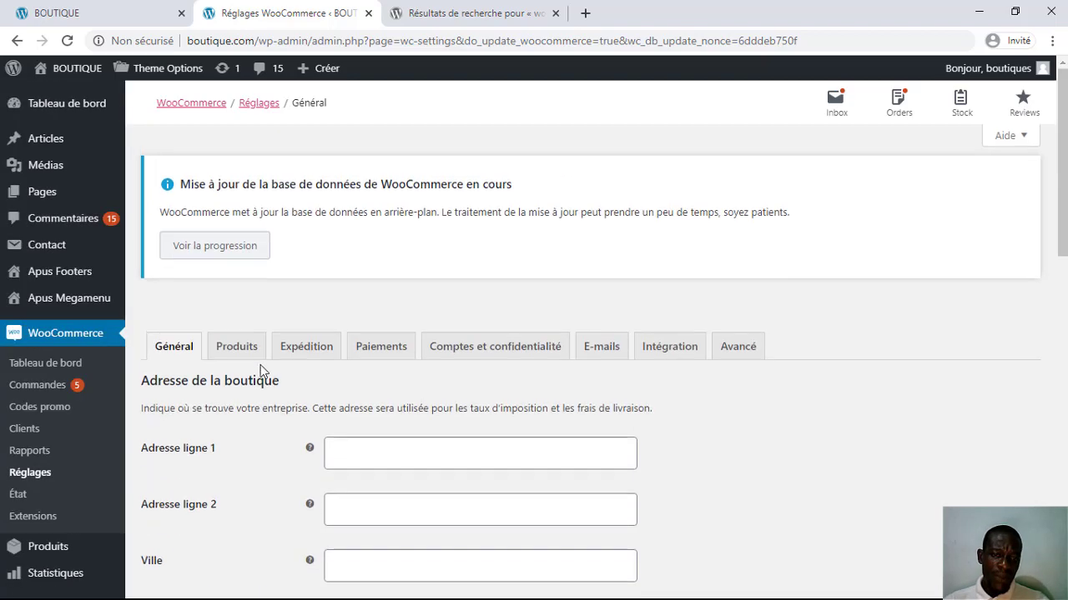
Step: Fill in the shop's first address line under Adresse de la boutique
{"action": "scroll", "coordinate": [241, 380], "scroll_direction": "down", "scroll_amount": 3}
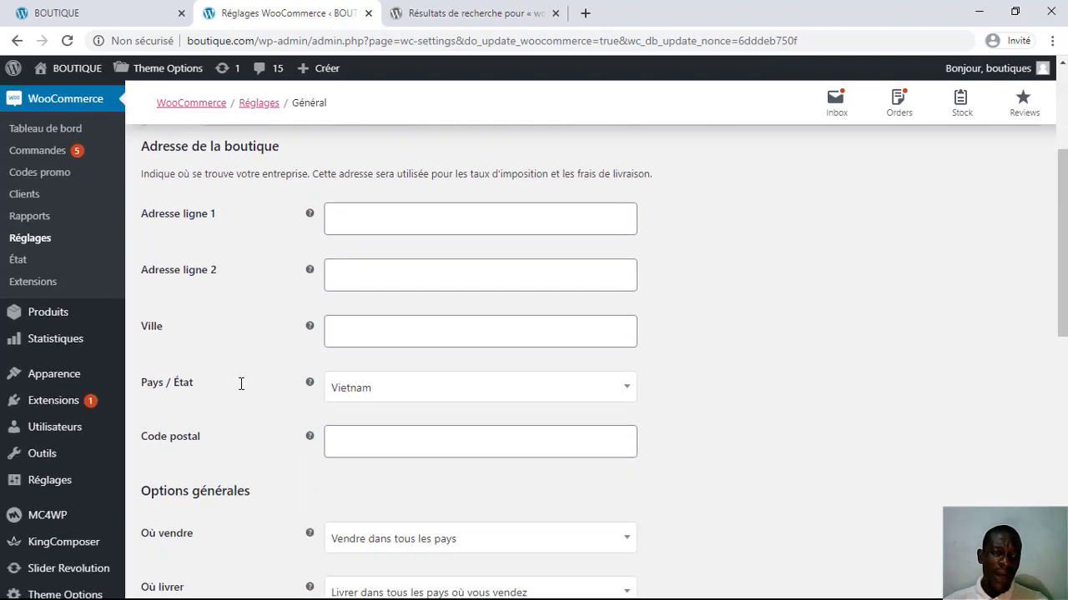
{"action": "left_click", "coordinate": [407, 219]}
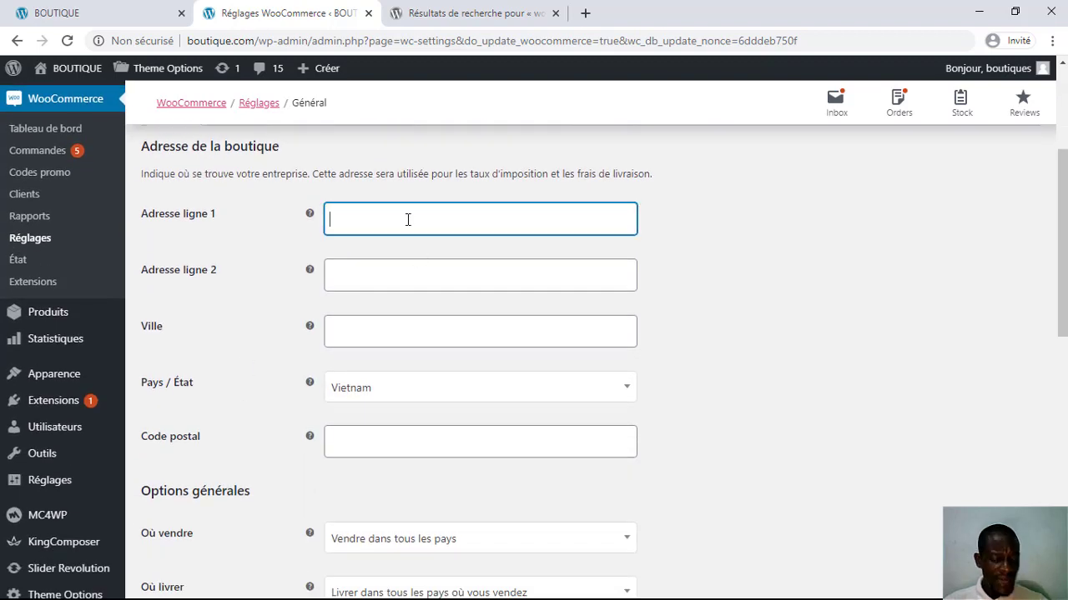
{"action": "type", "text": "Coo"}
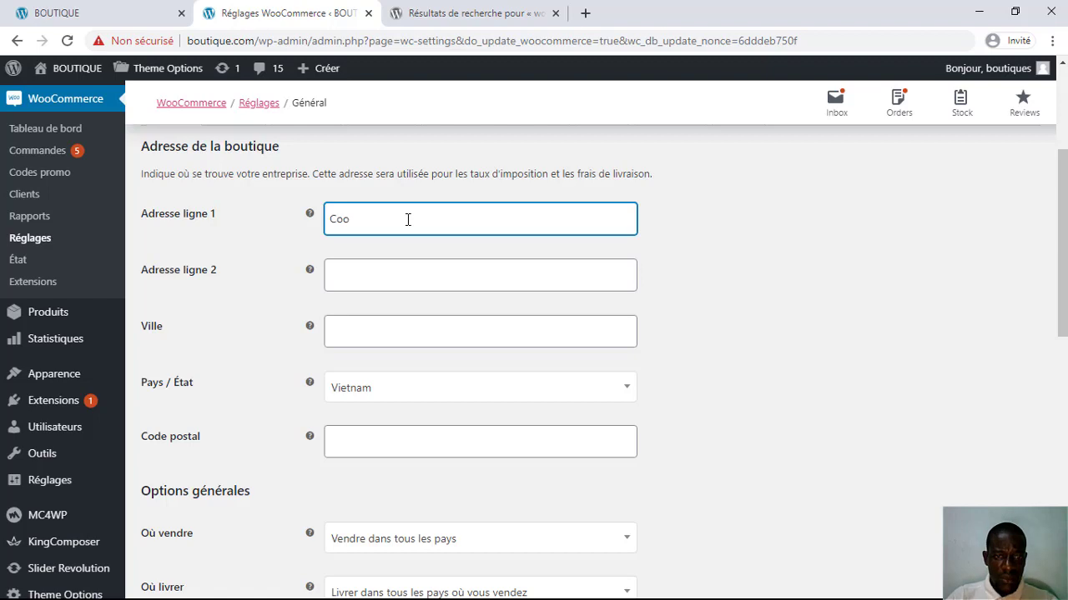
{"action": "type", "text": "t"}
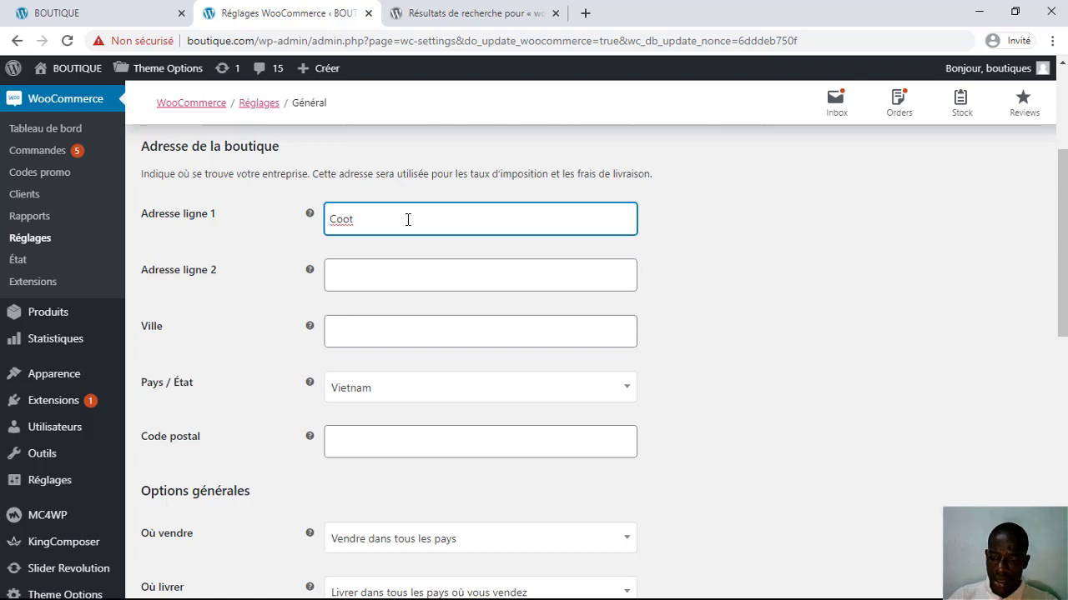
{"action": "key", "text": "BackSpace"}
{"action": "key", "text": "BackSpace"}
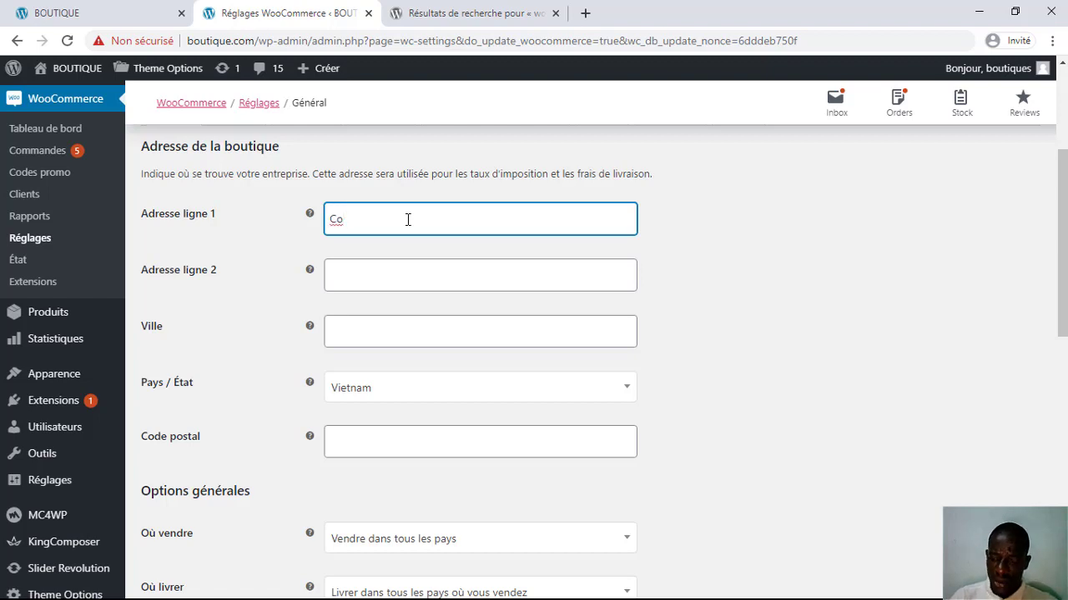
{"action": "type", "text": "tonou, Akpkaka"}
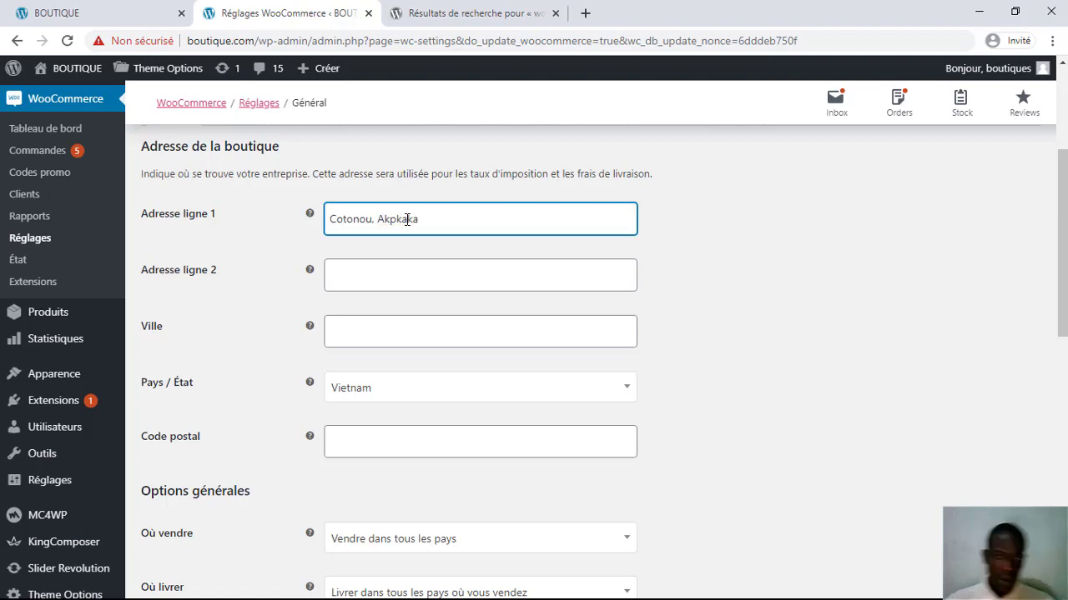
Step: Highlight the text in Adresse ligne 1 and focus the empty Adresse ligne 2 field to point out both address lines
{"action": "left_click_drag", "start_coordinate": [459, 219], "coordinate": [317, 229]}
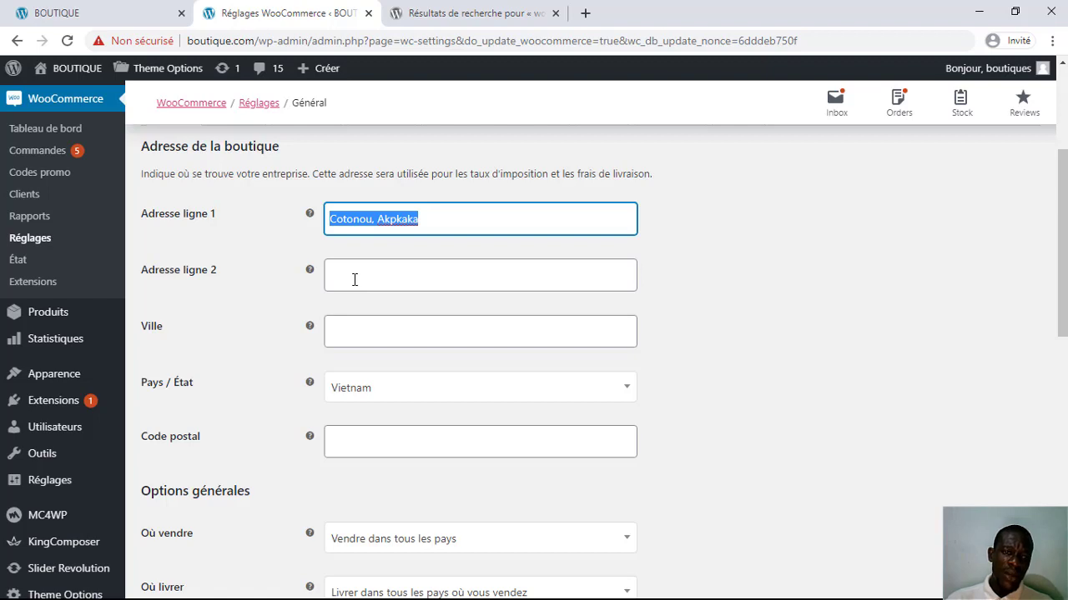
{"action": "left_click", "coordinate": [349, 280]}
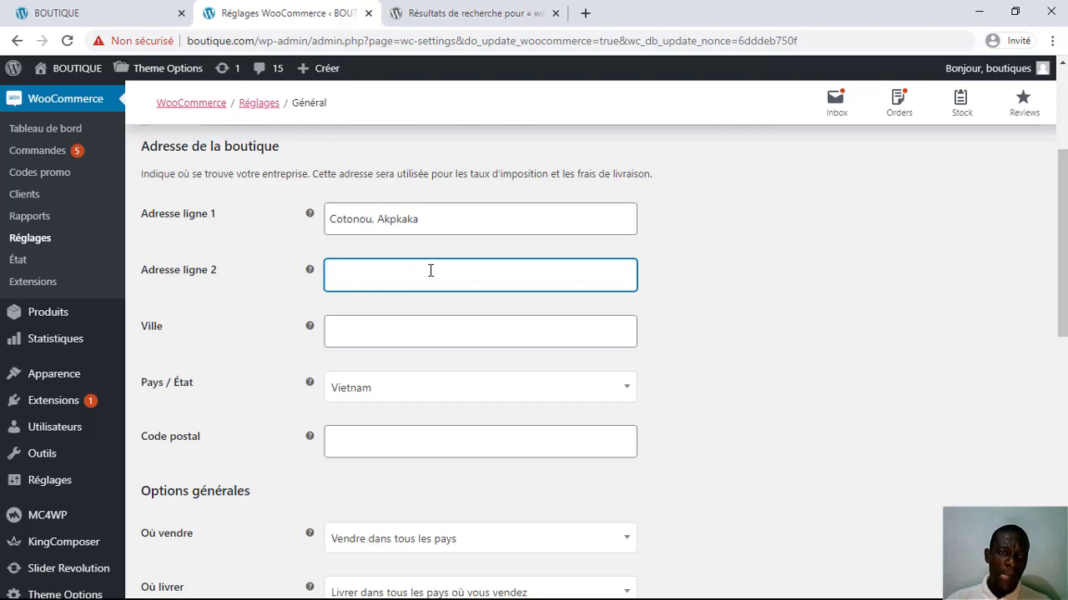
{"action": "left_click", "coordinate": [458, 219]}
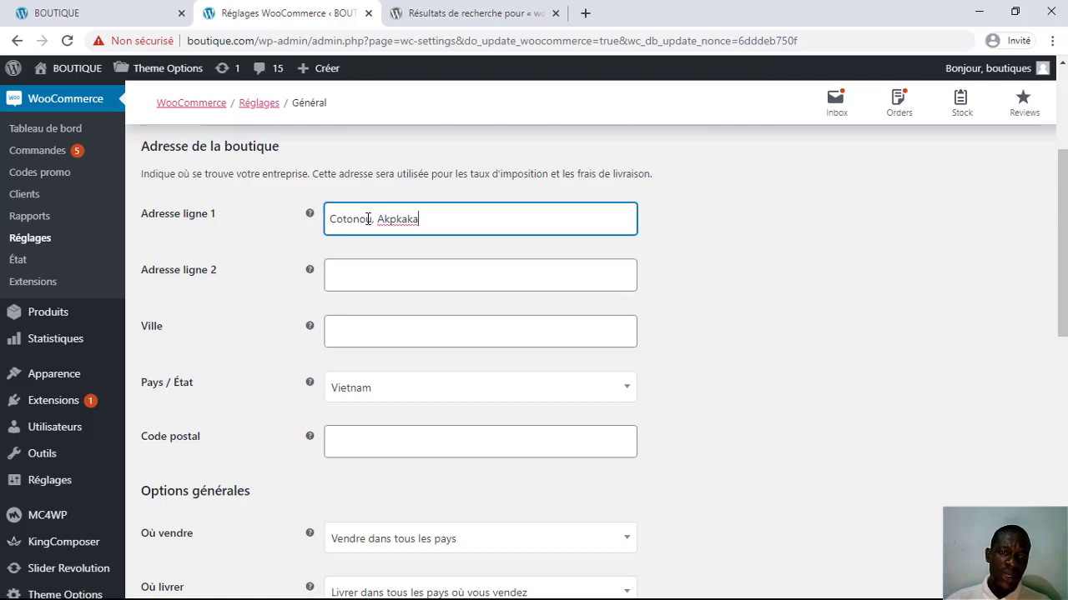
{"action": "left_click_drag", "start_coordinate": [326, 219], "coordinate": [464, 219]}
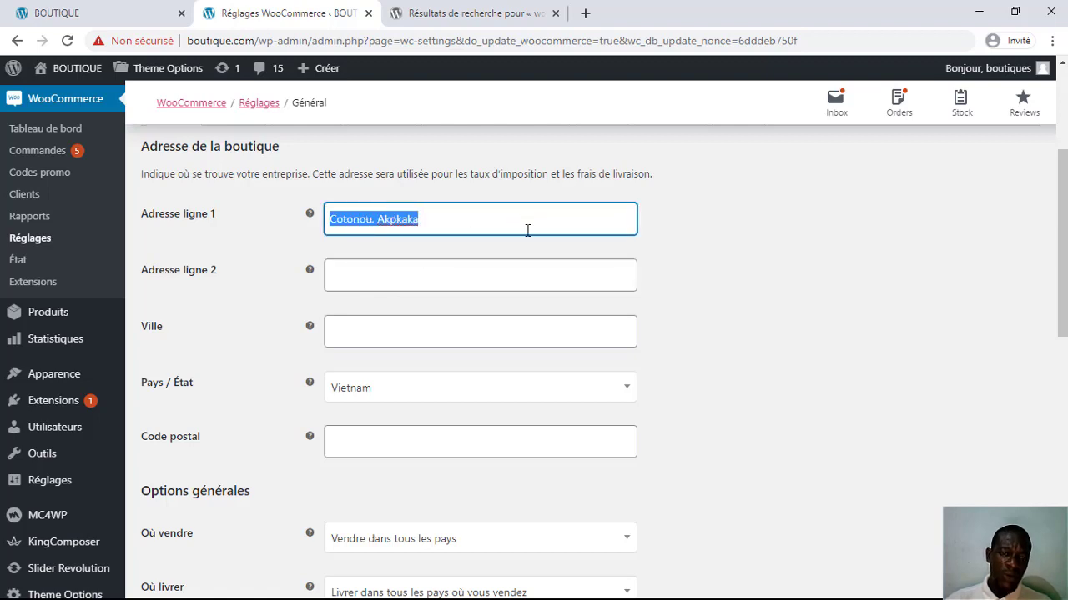
{"action": "left_click", "coordinate": [339, 279]}
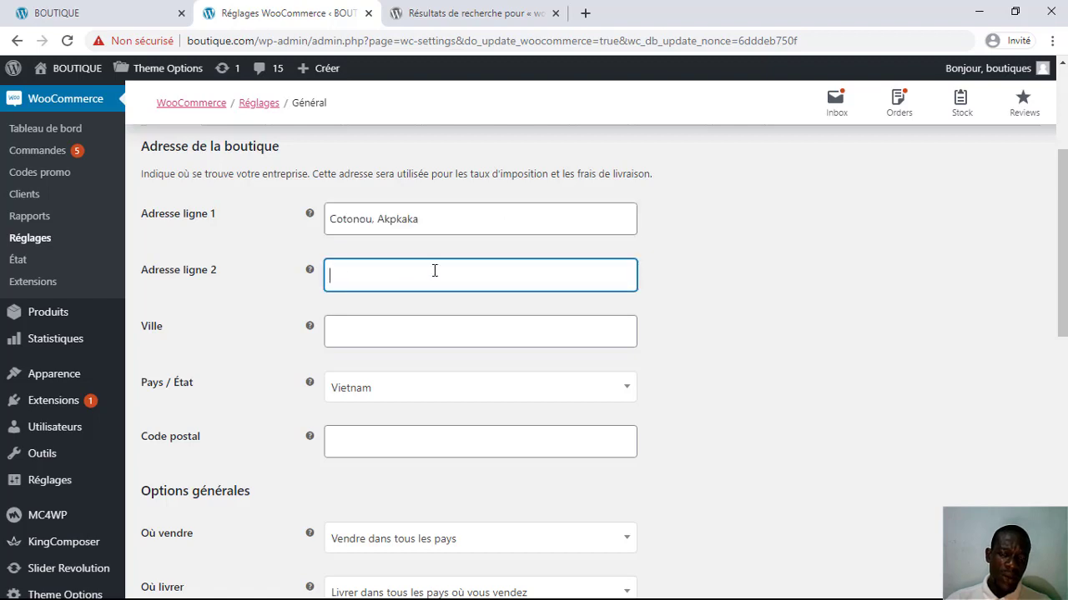
{"action": "scroll", "coordinate": [547, 276], "scroll_direction": "down", "scroll_amount": 1}
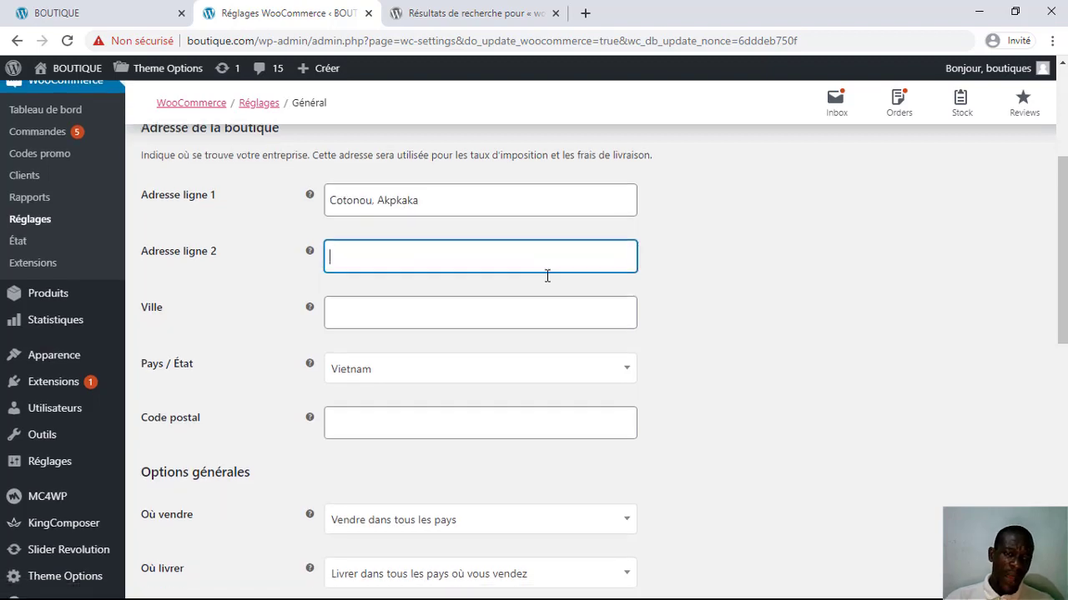
Step: Enter the shop's city in Ville and set Pays / État to Benin
{"action": "left_click", "coordinate": [364, 256]}
{"action": "type", "text": "Cotonou"}
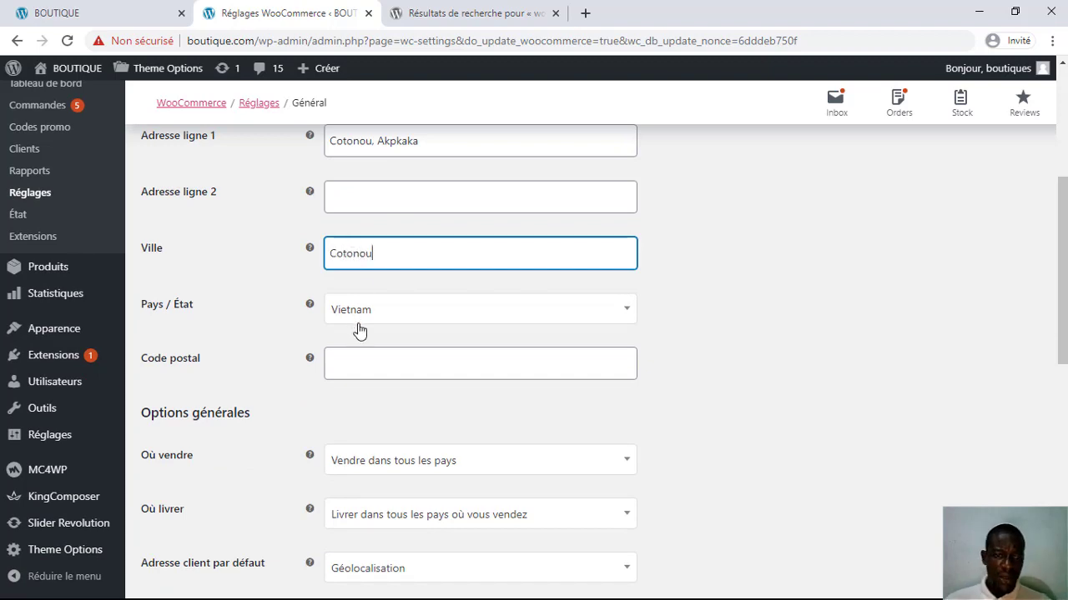
{"action": "left_click", "coordinate": [589, 315]}
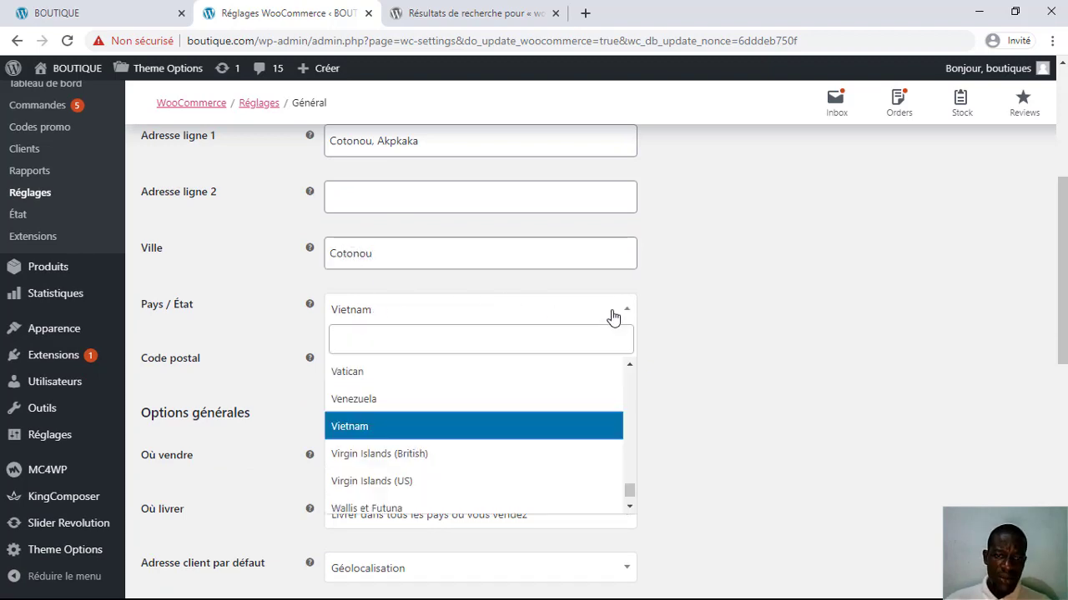
{"action": "type", "text": "B"}
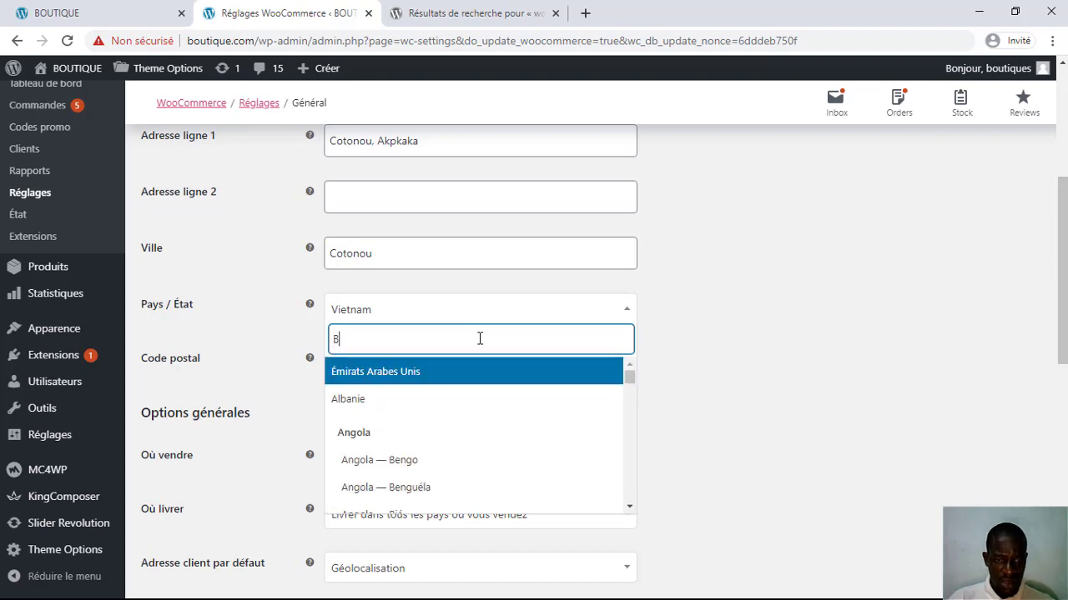
{"action": "type", "text": "en"}
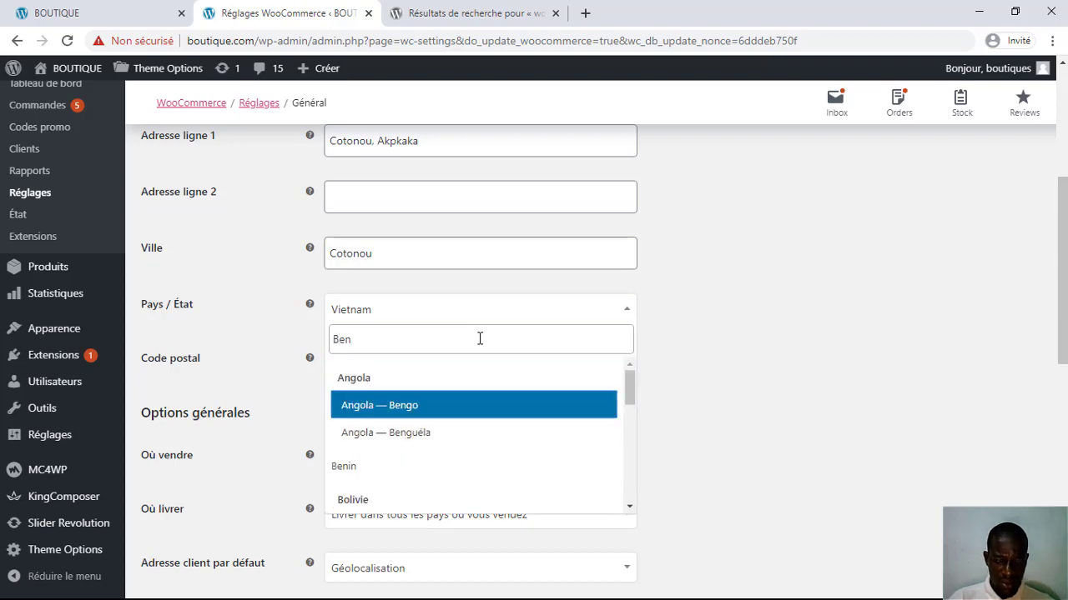
{"action": "type", "text": "in"}
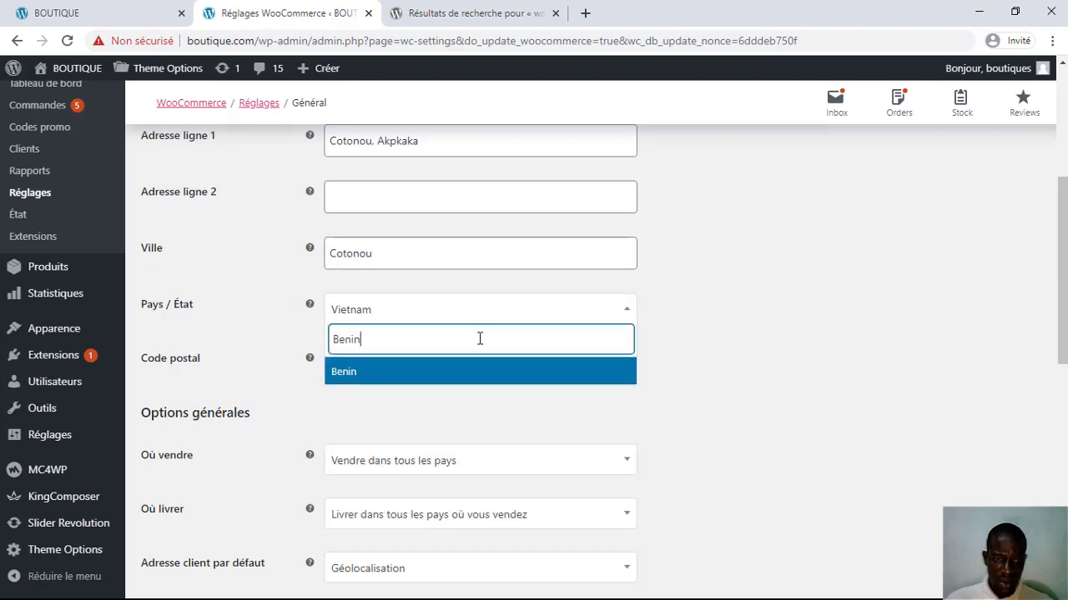
{"action": "left_click", "coordinate": [343, 371]}
{"action": "scroll", "coordinate": [279, 338], "scroll_direction": "down", "scroll_amount": 2}
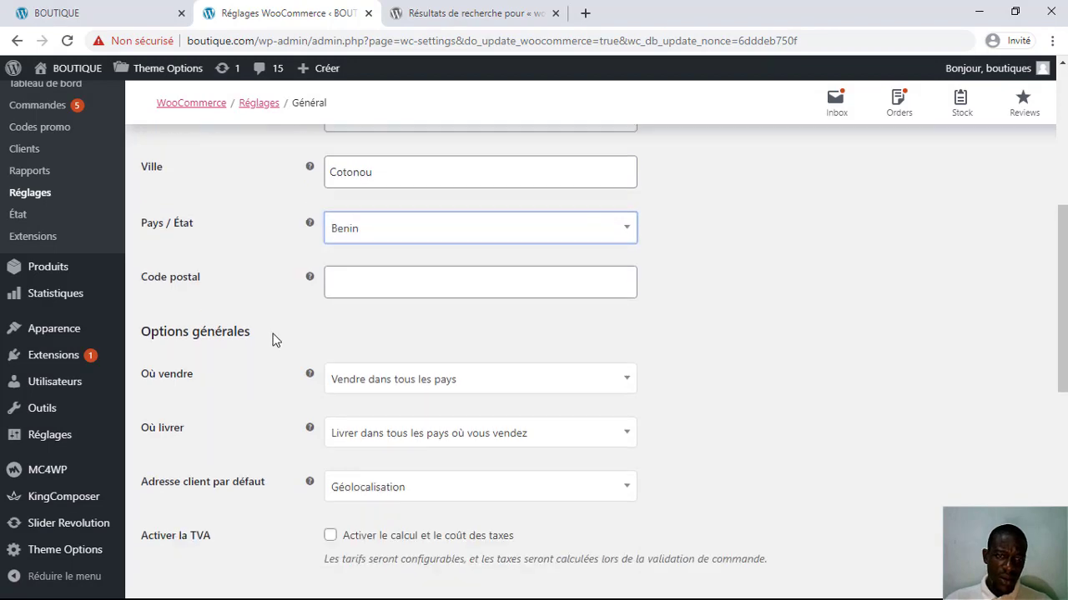
Step: Enter the shop's postal code in Code postal
{"action": "left_click", "coordinate": [361, 204]}
{"action": "type", "text": "2"}
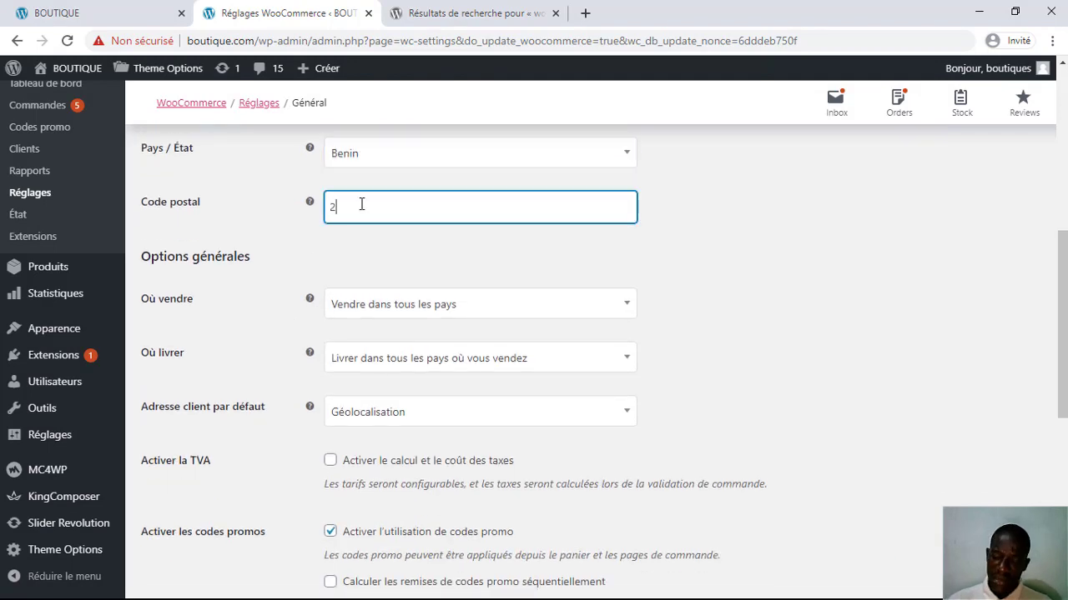
{"action": "type", "text": "29"}
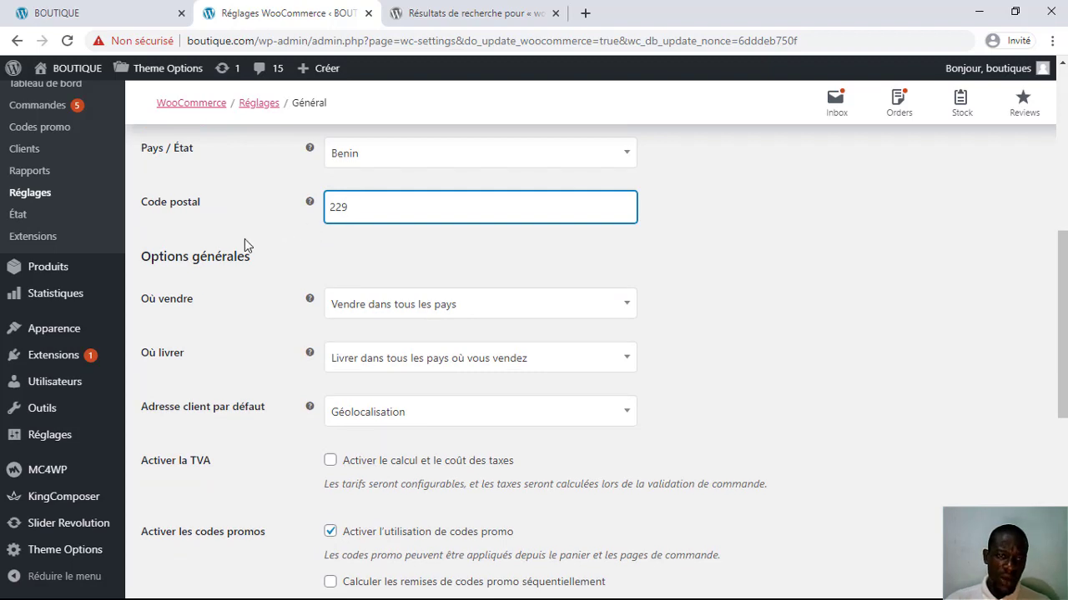
Step: Try Vendre dans tous les pays, à l'exception de… and Vendre dans certains pays for Où vendre, and open the list of countries
{"action": "scroll", "coordinate": [181, 250], "scroll_direction": "down", "scroll_amount": 1}
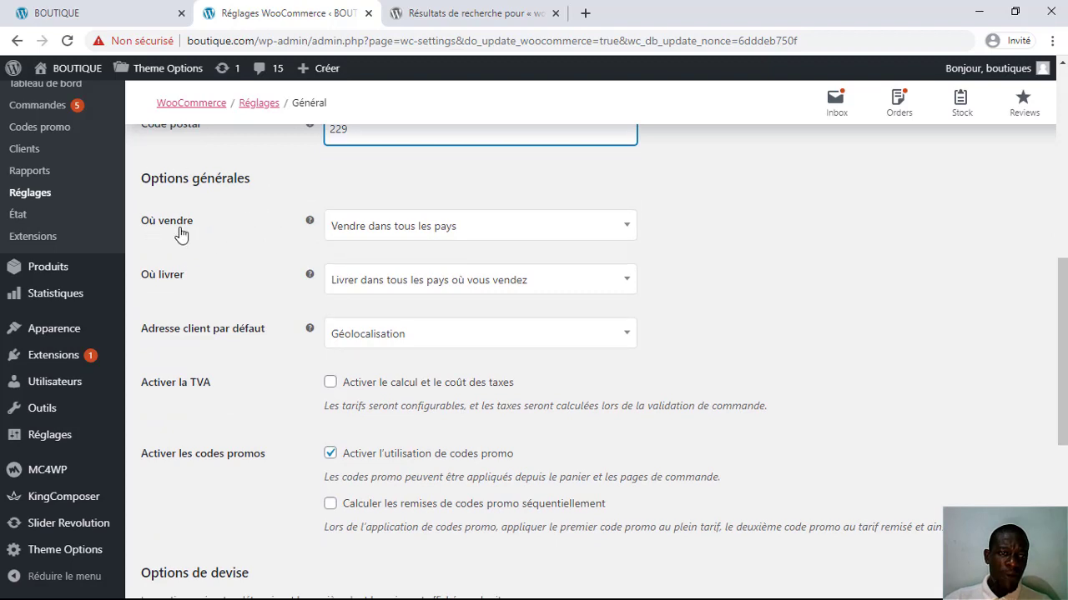
{"action": "left_click", "coordinate": [456, 224]}
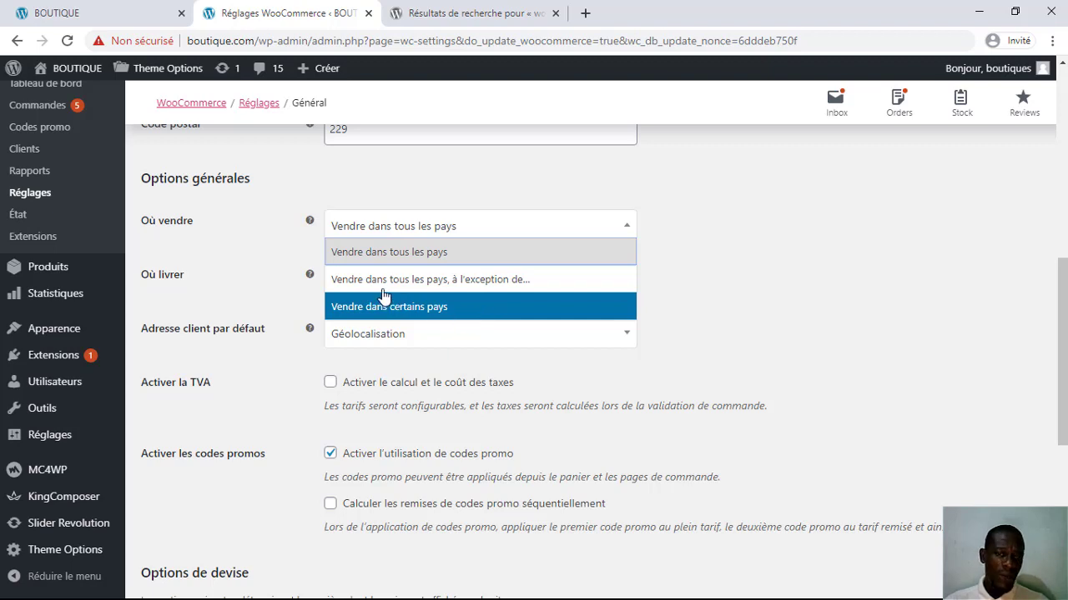
{"action": "left_click", "coordinate": [524, 281]}
{"action": "left_click", "coordinate": [453, 222]}
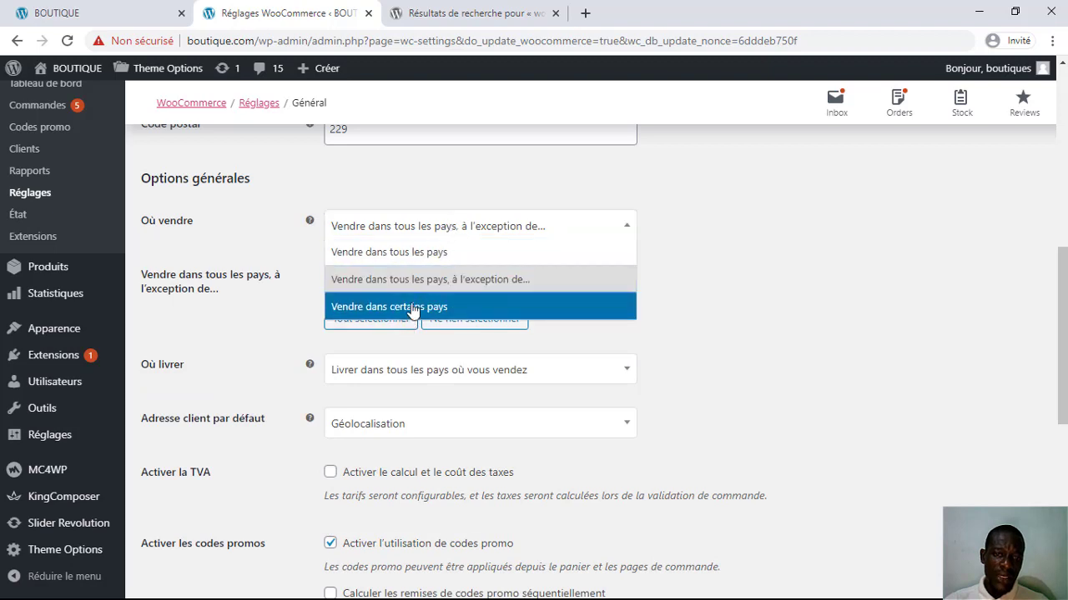
{"action": "left_click", "coordinate": [400, 307]}
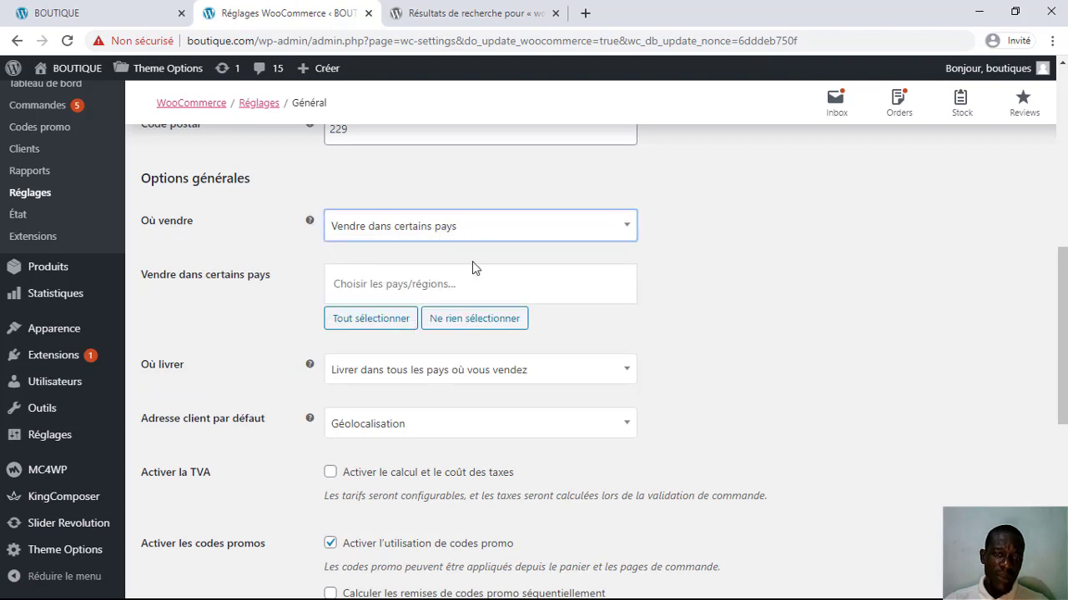
{"action": "left_click", "coordinate": [409, 284]}
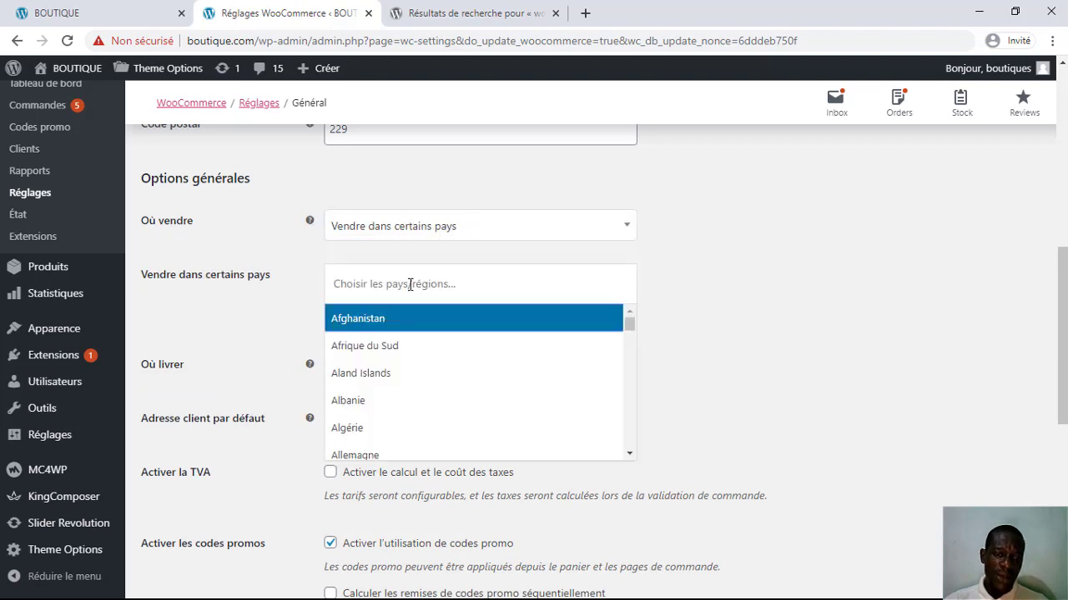
Step: Try Où vendre with the à l'exception de… option, open its country list, and return to Vendre dans tous les pays
{"action": "left_click", "coordinate": [424, 227]}
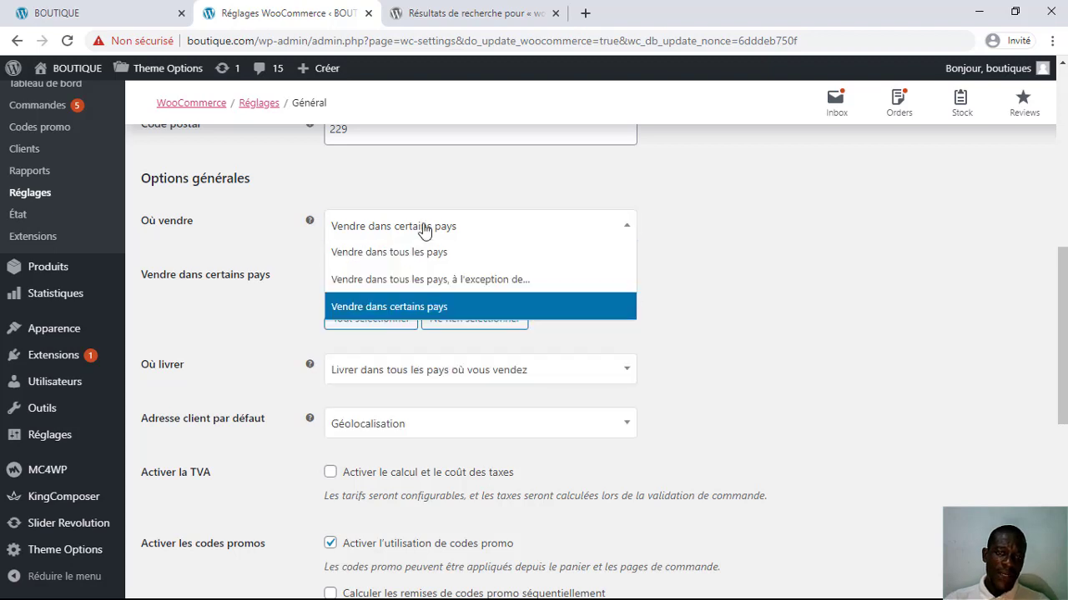
{"action": "left_click", "coordinate": [415, 282]}
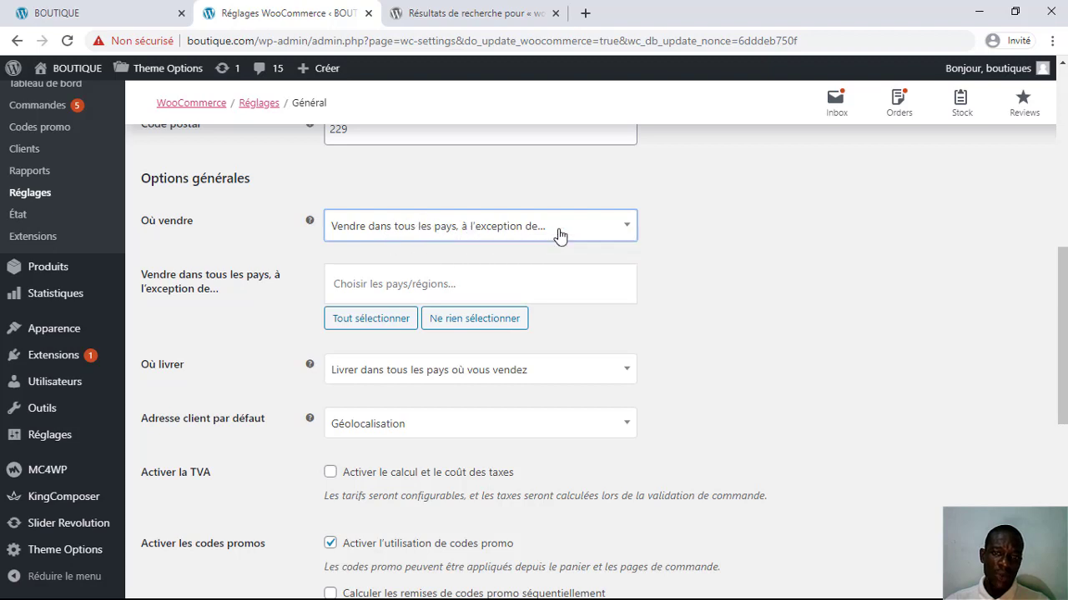
{"action": "left_click", "coordinate": [423, 285]}
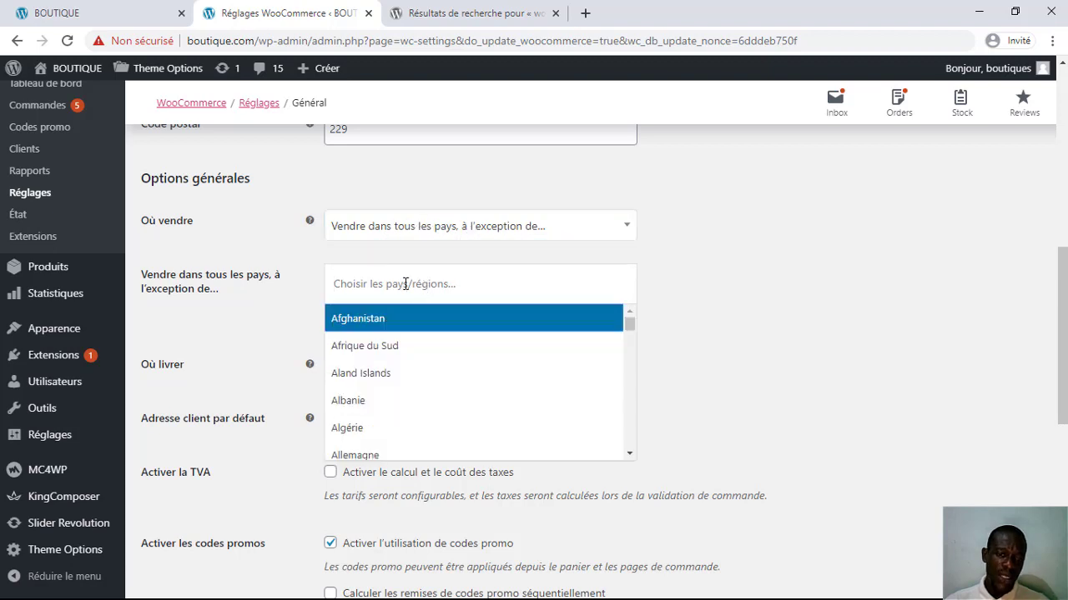
{"action": "left_click", "coordinate": [424, 228]}
{"action": "left_click", "coordinate": [423, 228]}
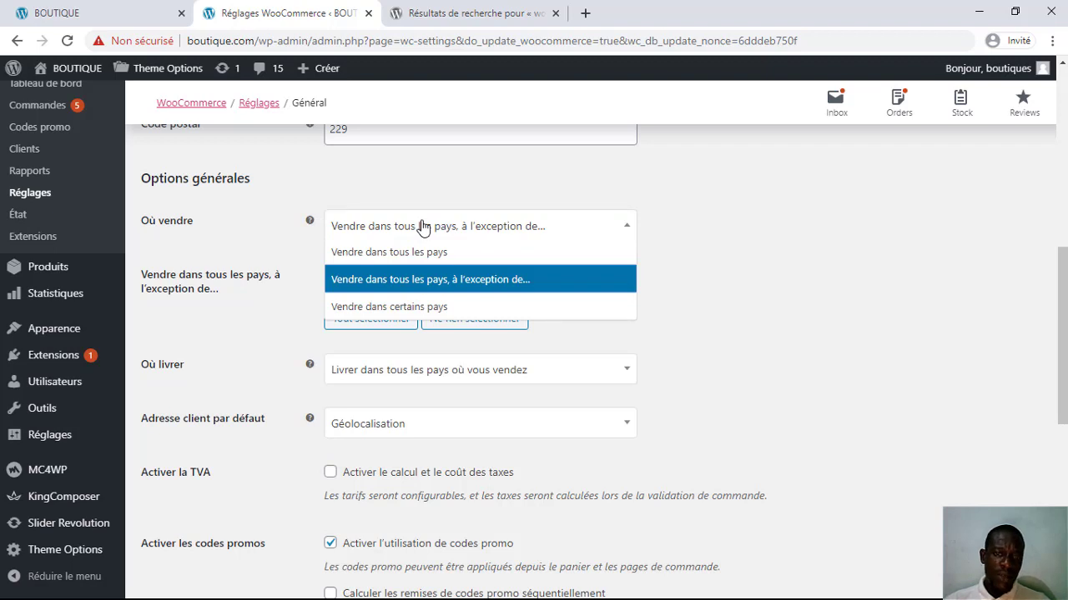
{"action": "left_click", "coordinate": [408, 251]}
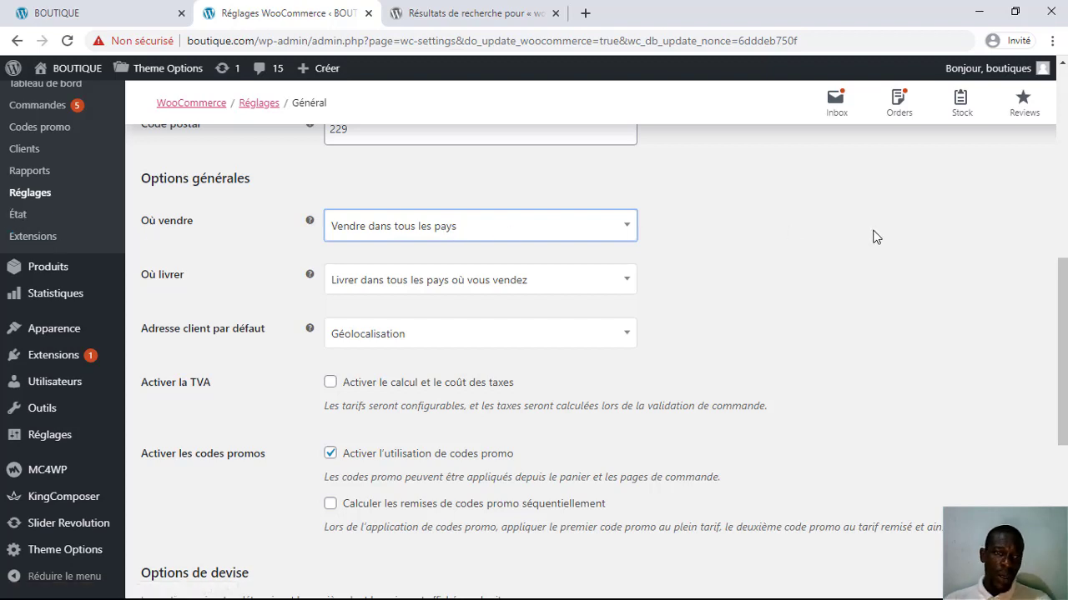
Step: Try Livrer dans des pays spécifiques uniquement for Où livrer and open the list of specific countries
{"action": "scroll", "coordinate": [877, 234], "scroll_direction": "down", "scroll_amount": 1}
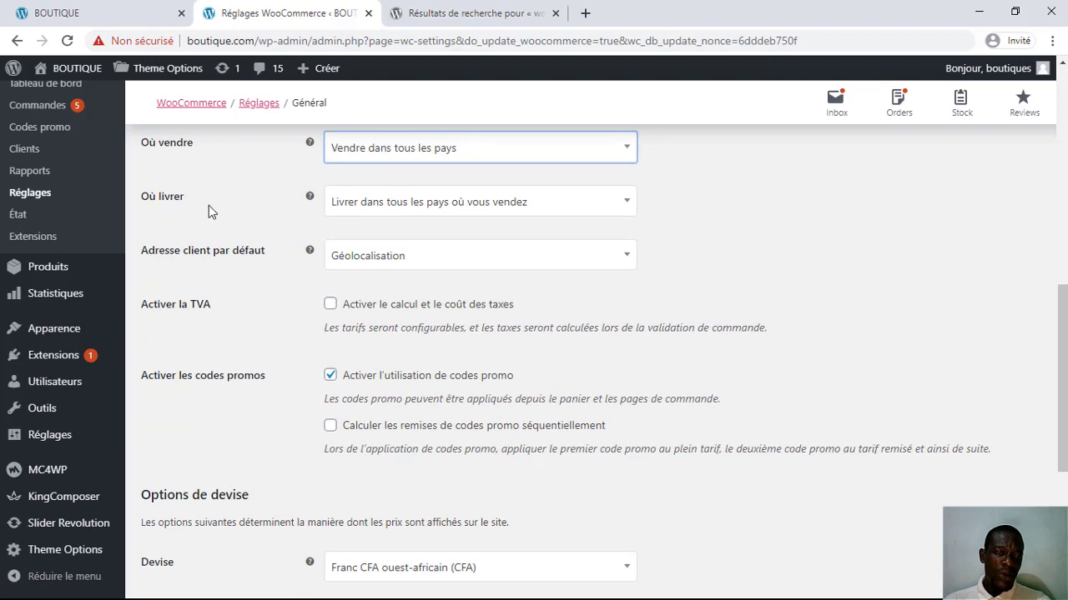
{"action": "scroll", "coordinate": [209, 205], "scroll_direction": "up", "scroll_amount": 1}
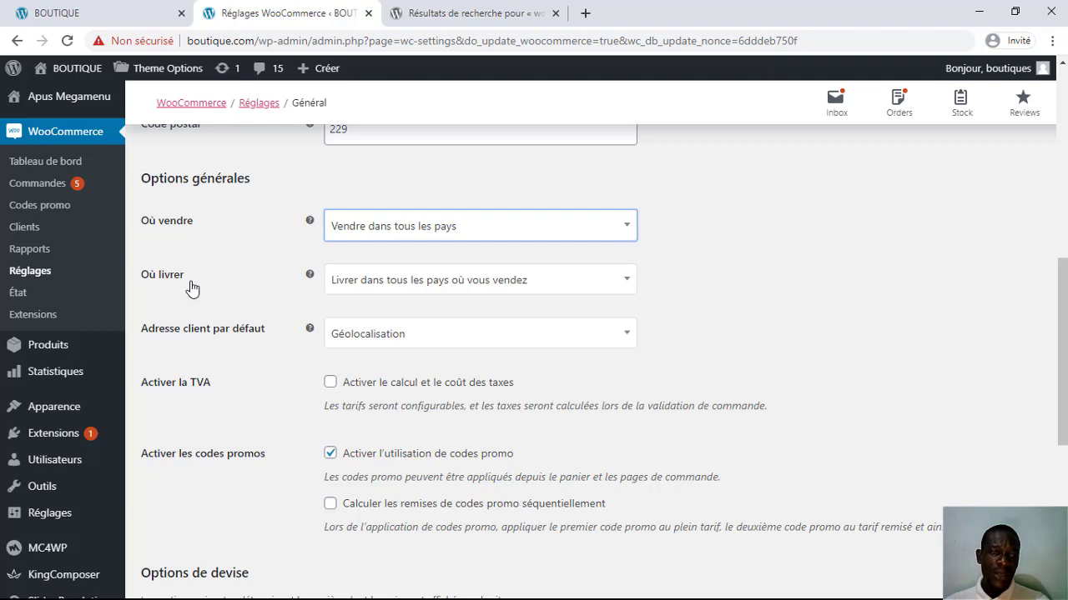
{"action": "left_click", "coordinate": [540, 289]}
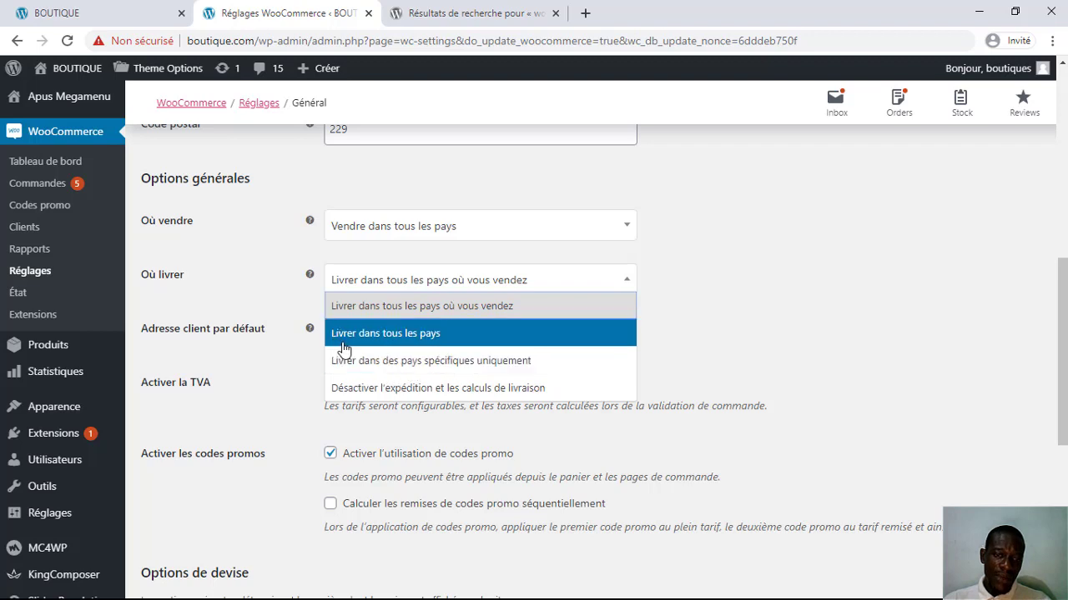
{"action": "left_click", "coordinate": [505, 367]}
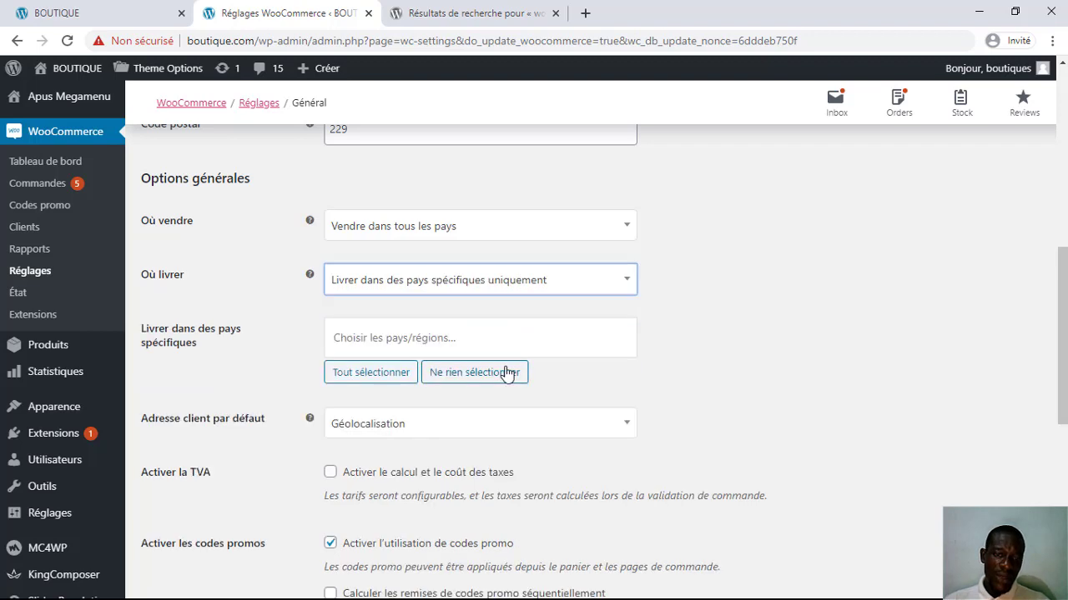
{"action": "left_click", "coordinate": [364, 337]}
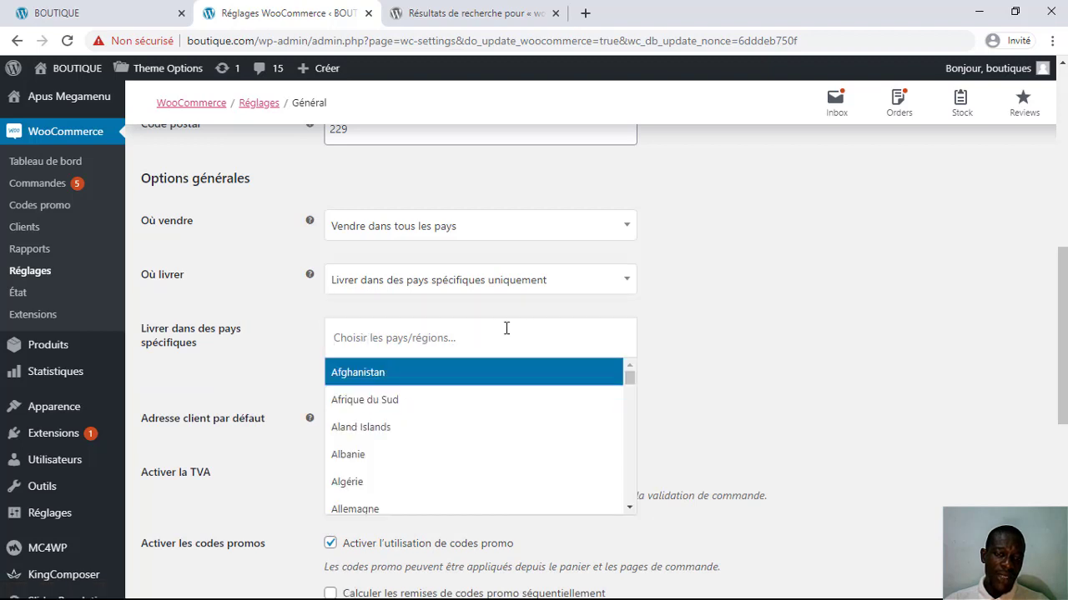
Step: Examine the choices offered under Où livrer and locate the Expédition settings section of the shop
{"action": "left_click", "coordinate": [526, 284]}
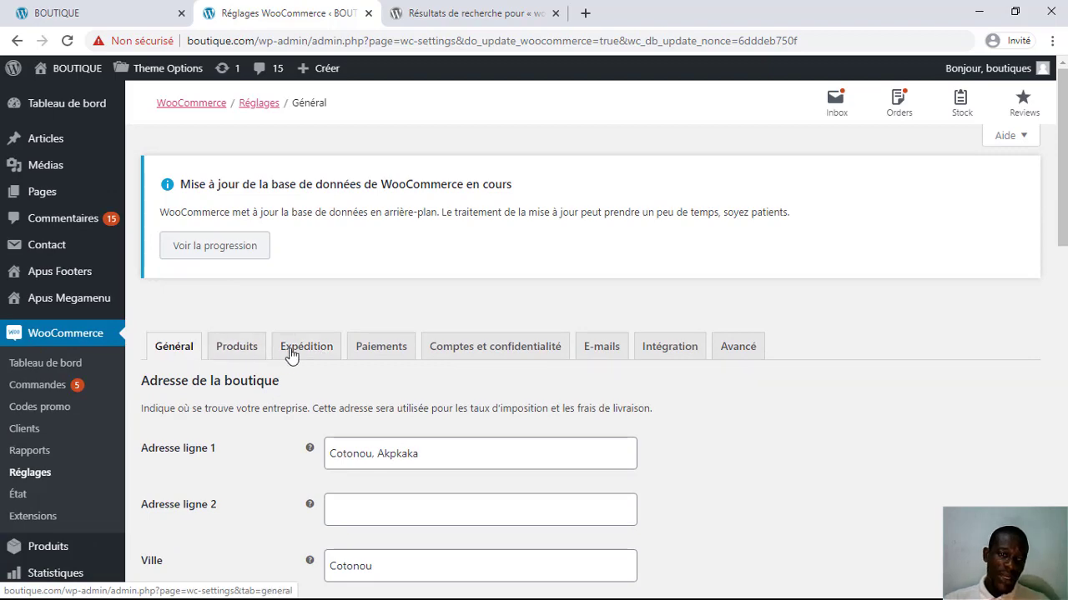
{"action": "scroll", "coordinate": [309, 334], "scroll_direction": "down", "scroll_amount": 5}
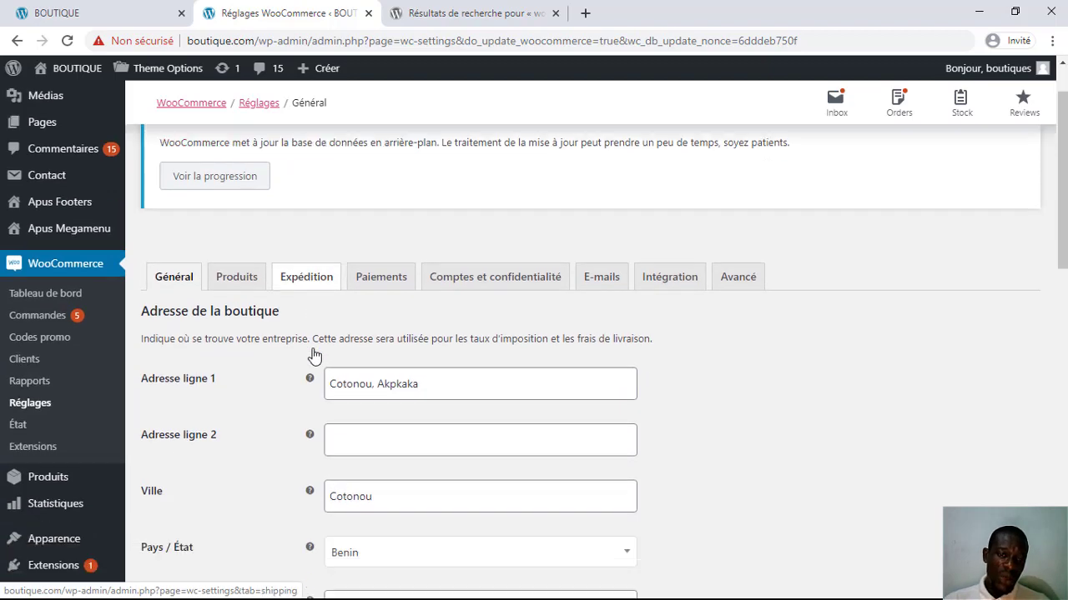
{"action": "left_click", "coordinate": [327, 357]}
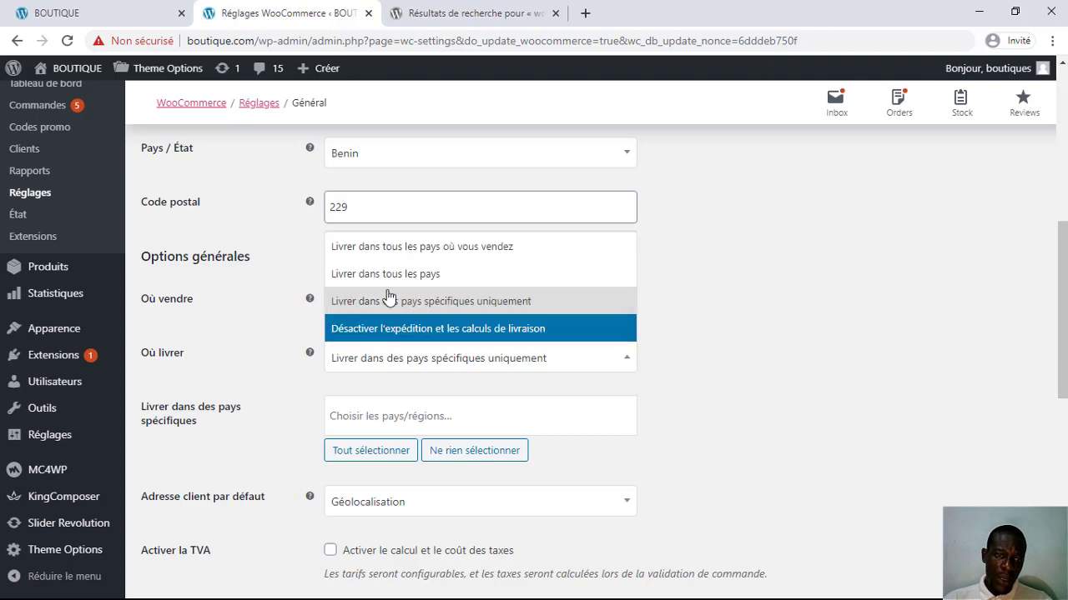
{"action": "left_click", "coordinate": [271, 298]}
{"action": "scroll", "coordinate": [262, 312], "scroll_direction": "down", "scroll_amount": 1}
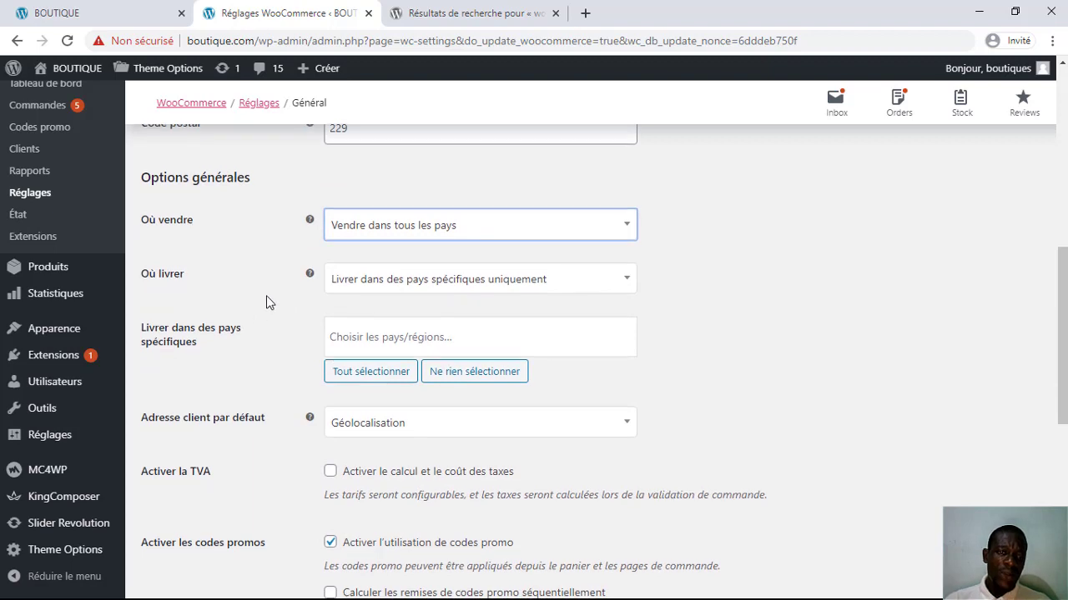
{"action": "scroll", "coordinate": [267, 300], "scroll_direction": "down", "scroll_amount": 1}
{"action": "left_click", "coordinate": [389, 202]}
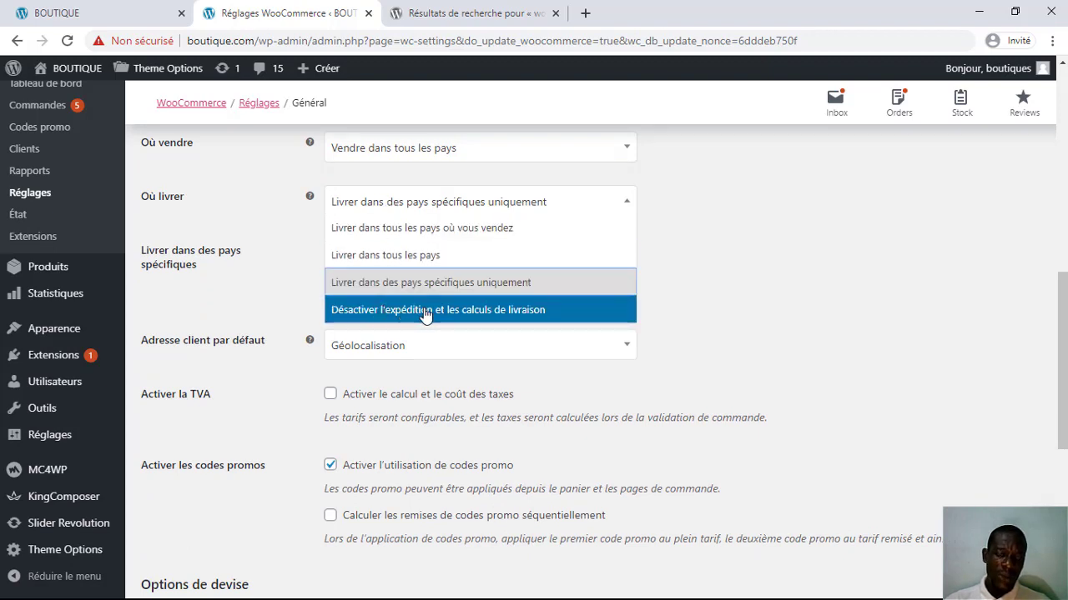
{"action": "left_click", "coordinate": [722, 295]}
{"action": "scroll", "coordinate": [723, 295], "scroll_direction": "up", "scroll_amount": 5}
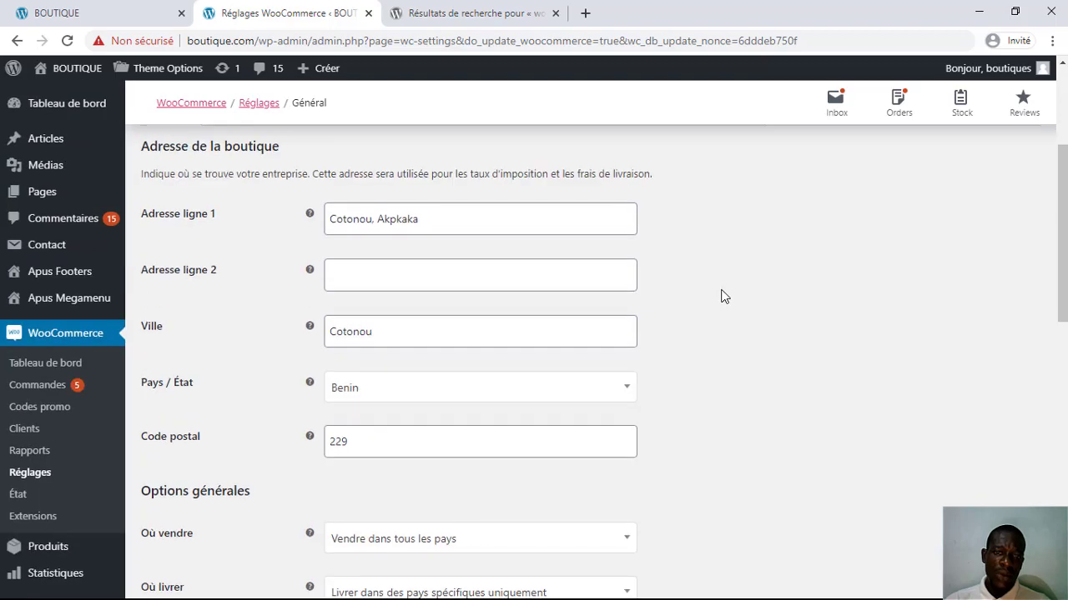
{"action": "scroll", "coordinate": [453, 333], "scroll_direction": "up", "scroll_amount": 3}
Step: Set Où livrer to Désactiver l'expédition et les calculs de livraison
{"action": "scroll", "coordinate": [767, 375], "scroll_direction": "down", "scroll_amount": 5}
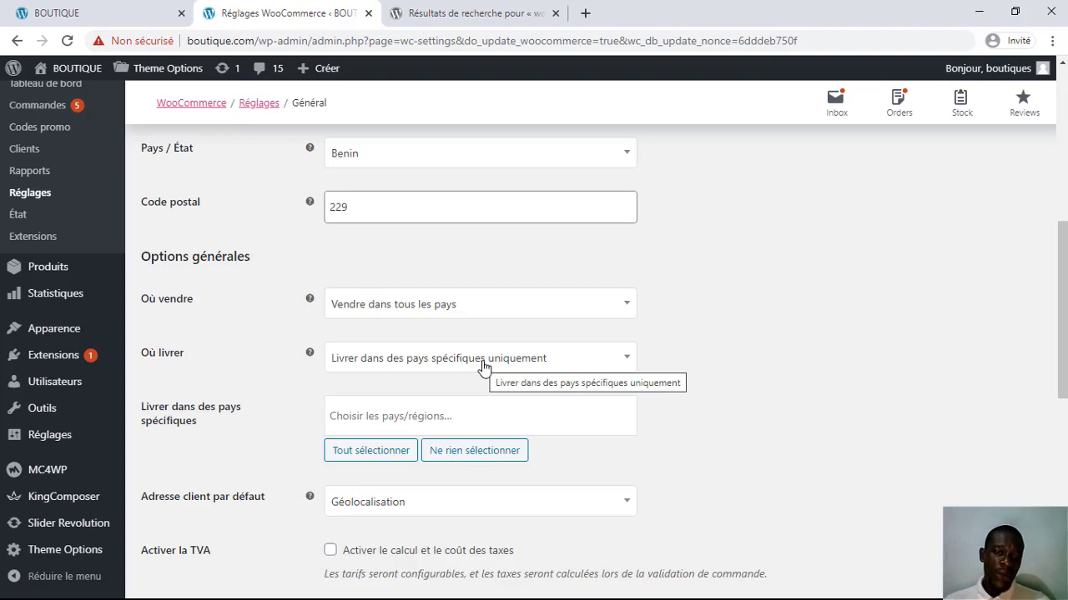
{"action": "left_click", "coordinate": [484, 365]}
{"action": "left_click", "coordinate": [412, 472]}
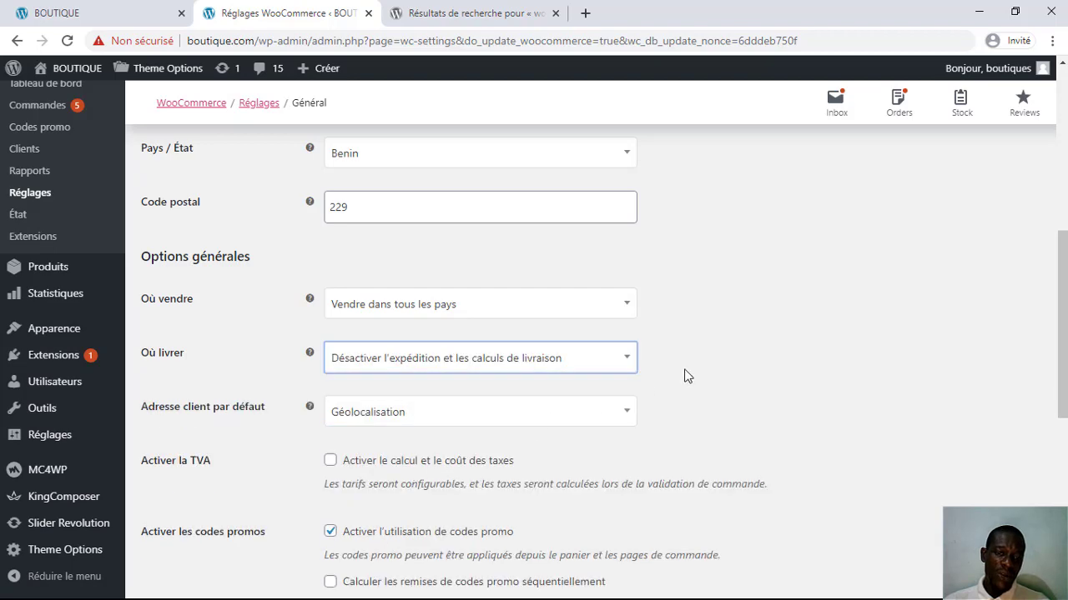
Step: Look through the default customer address, tax and promo code options, including sequential calculation of promo discounts
{"action": "scroll", "coordinate": [762, 352], "scroll_direction": "down", "scroll_amount": 2}
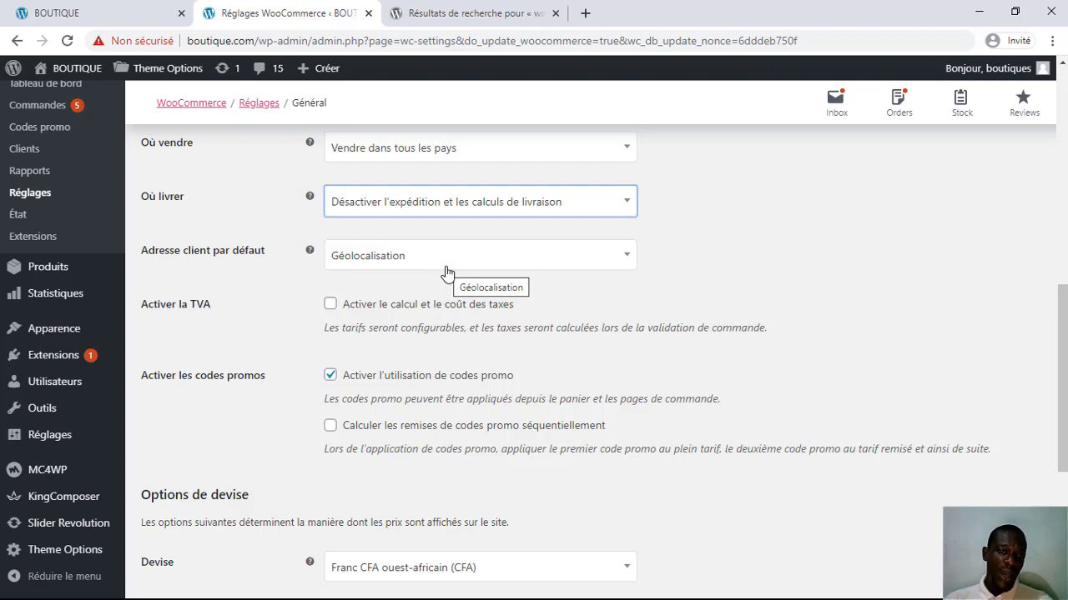
{"action": "scroll", "coordinate": [306, 302], "scroll_direction": "down", "scroll_amount": 2}
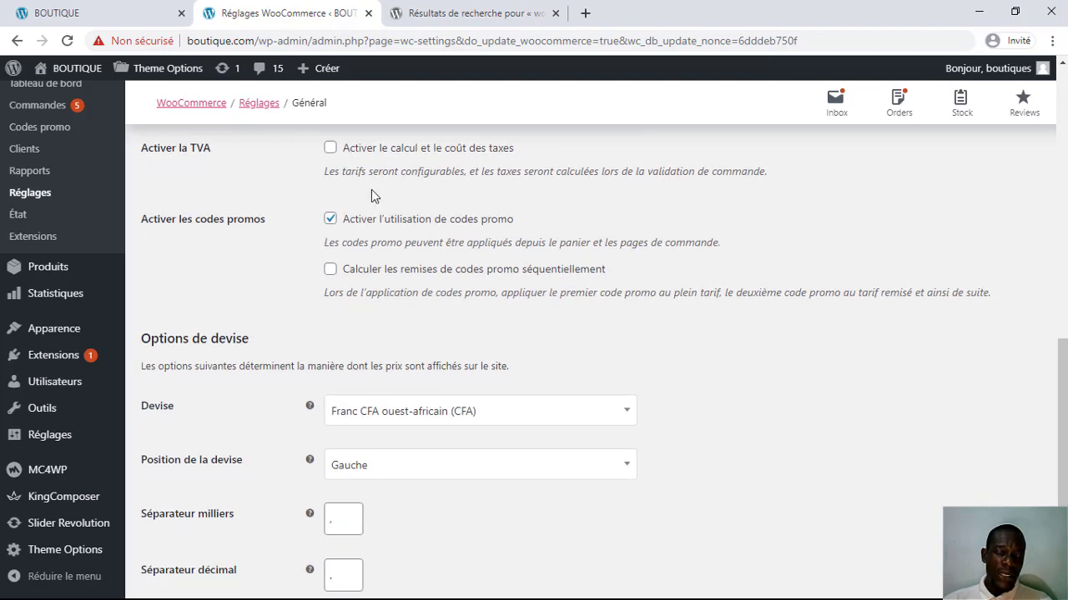
{"action": "scroll", "coordinate": [247, 193], "scroll_direction": "up", "scroll_amount": 1}
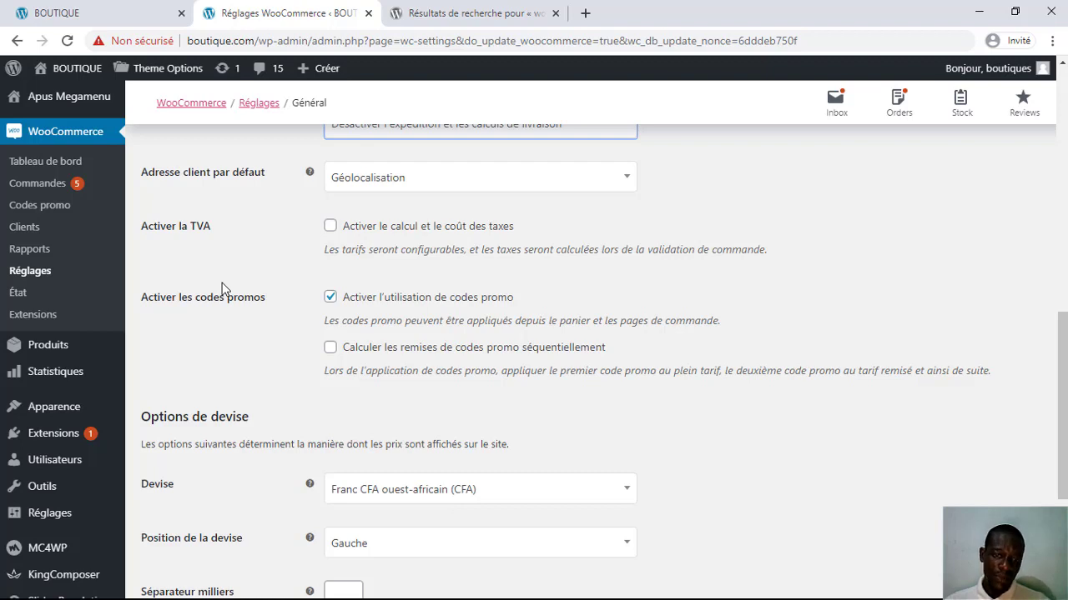
{"action": "scroll", "coordinate": [627, 268], "scroll_direction": "down", "scroll_amount": 1}
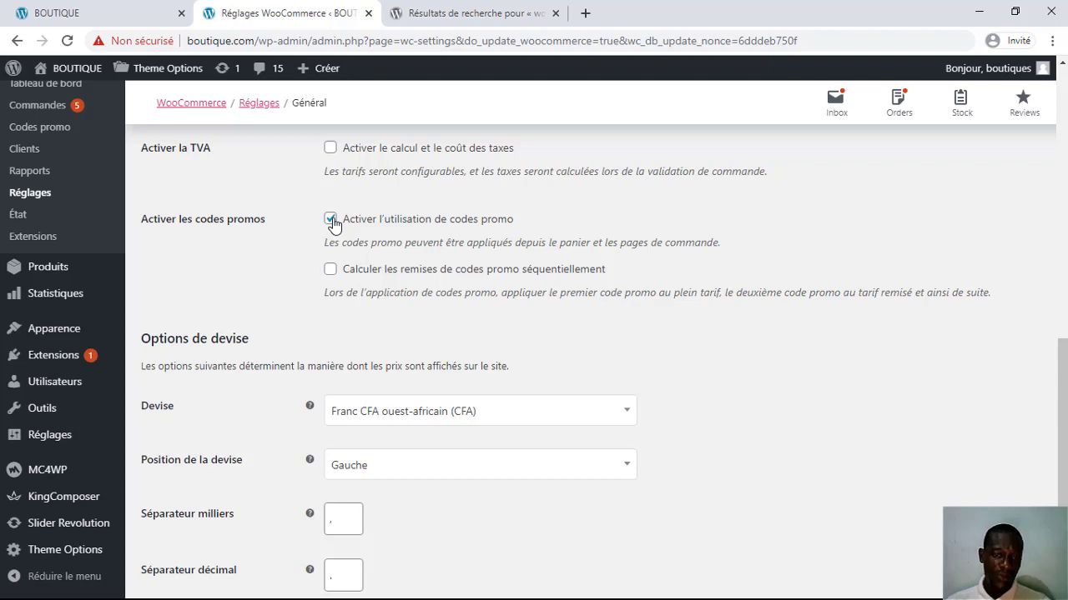
{"action": "scroll", "coordinate": [544, 275], "scroll_direction": "down", "scroll_amount": 1}
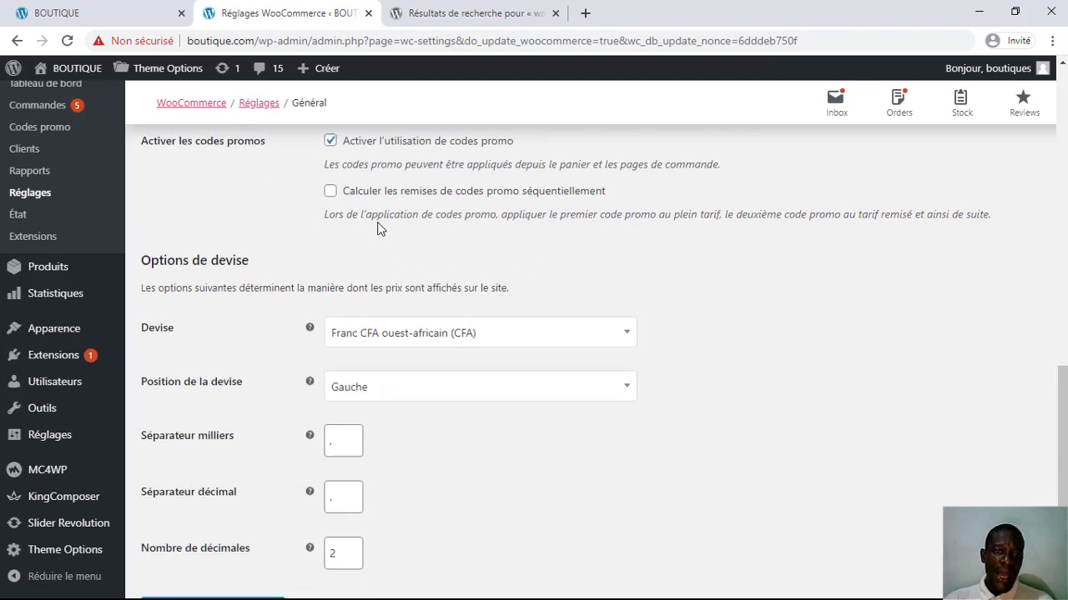
{"action": "scroll", "coordinate": [379, 228], "scroll_direction": "up", "scroll_amount": 1}
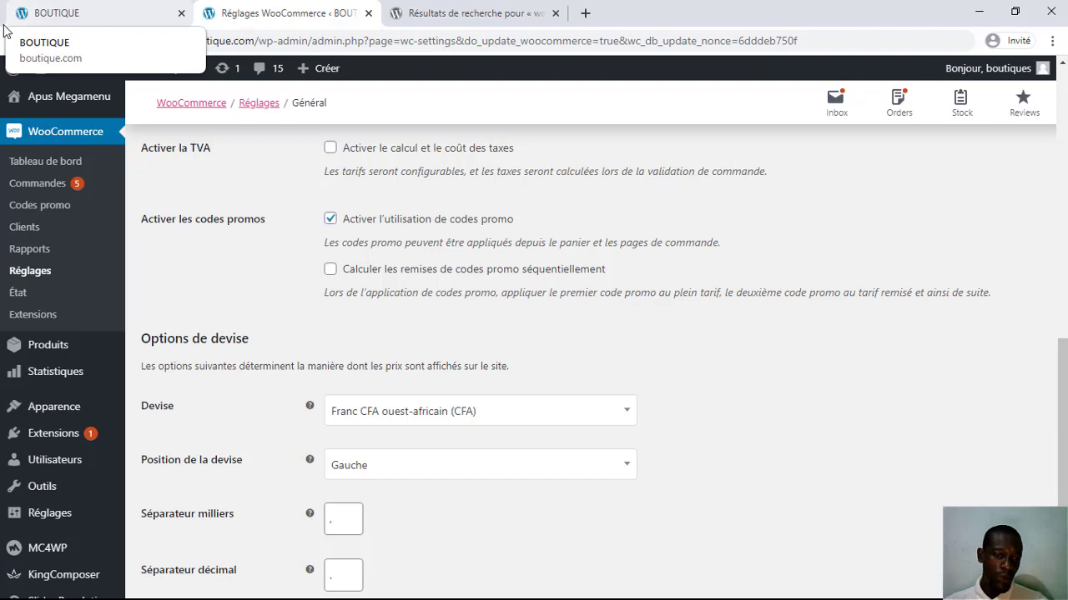
Step: Set Position de la devise to Droite and make the thousands separator blank in the currency options
{"action": "scroll", "coordinate": [532, 261], "scroll_direction": "down", "scroll_amount": 2}
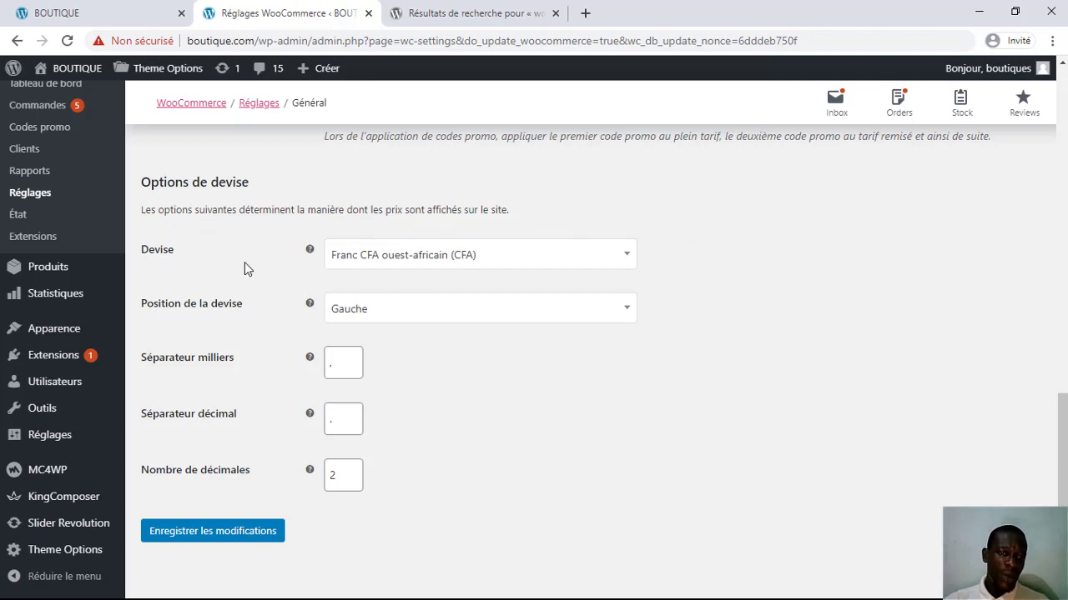
{"action": "left_click", "coordinate": [391, 314]}
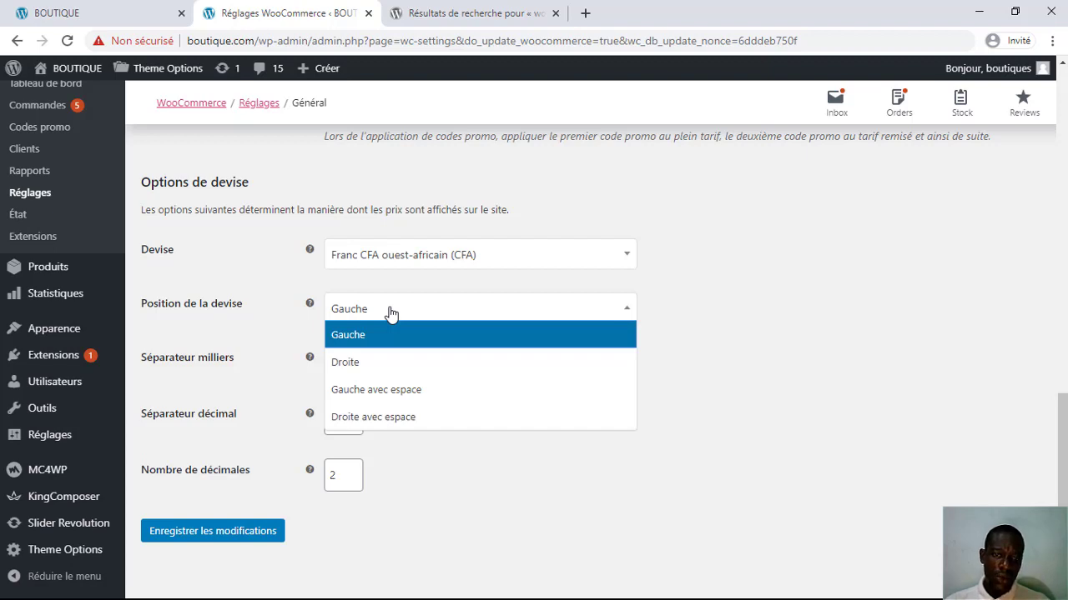
{"action": "left_click", "coordinate": [386, 364]}
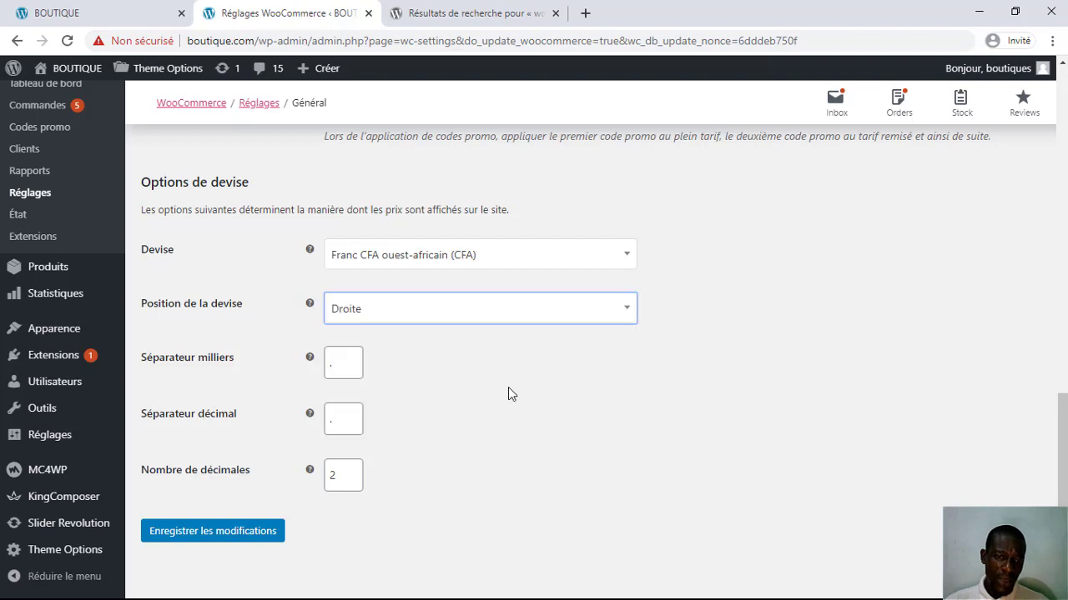
{"action": "double_click", "coordinate": [342, 365]}
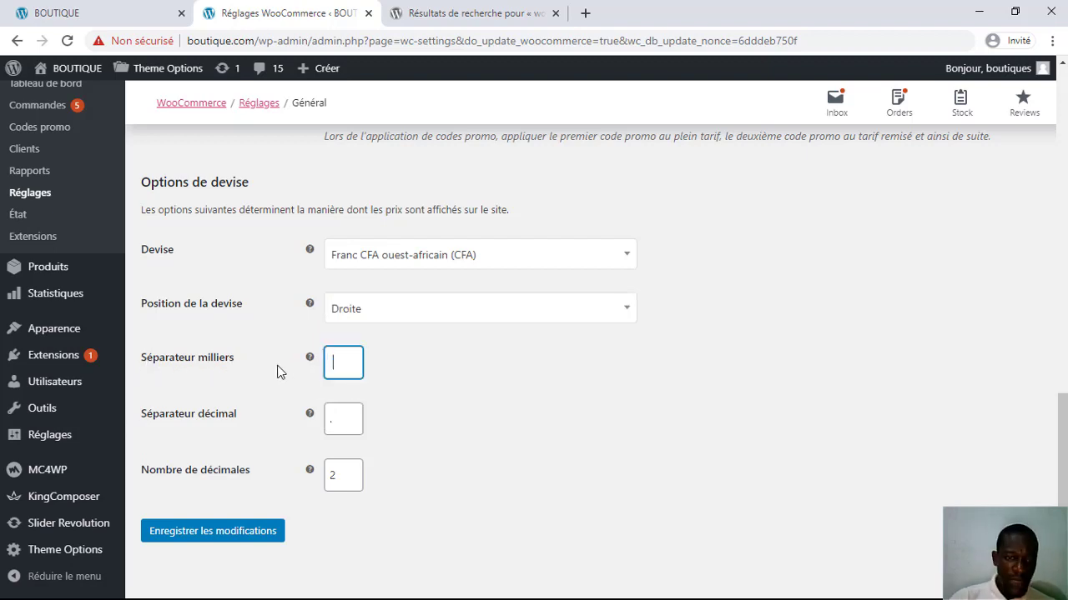
Step: Set the decimal separator to a comma and the number of decimals to 0
{"action": "double_click", "coordinate": [342, 418]}
{"action": "type", "text": ","}
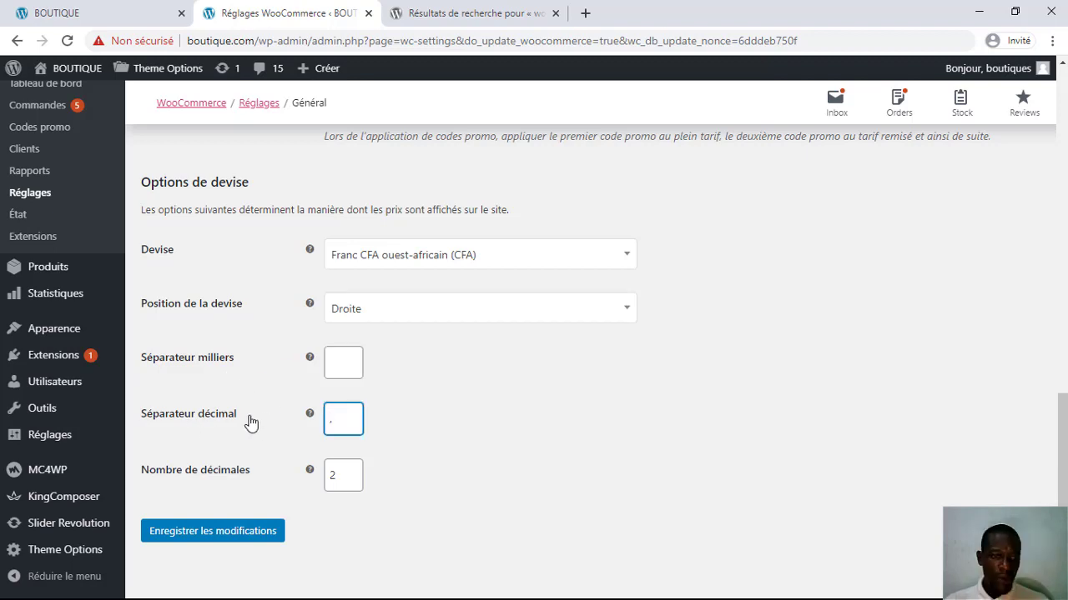
{"action": "scroll", "coordinate": [250, 478], "scroll_direction": "down", "scroll_amount": 1}
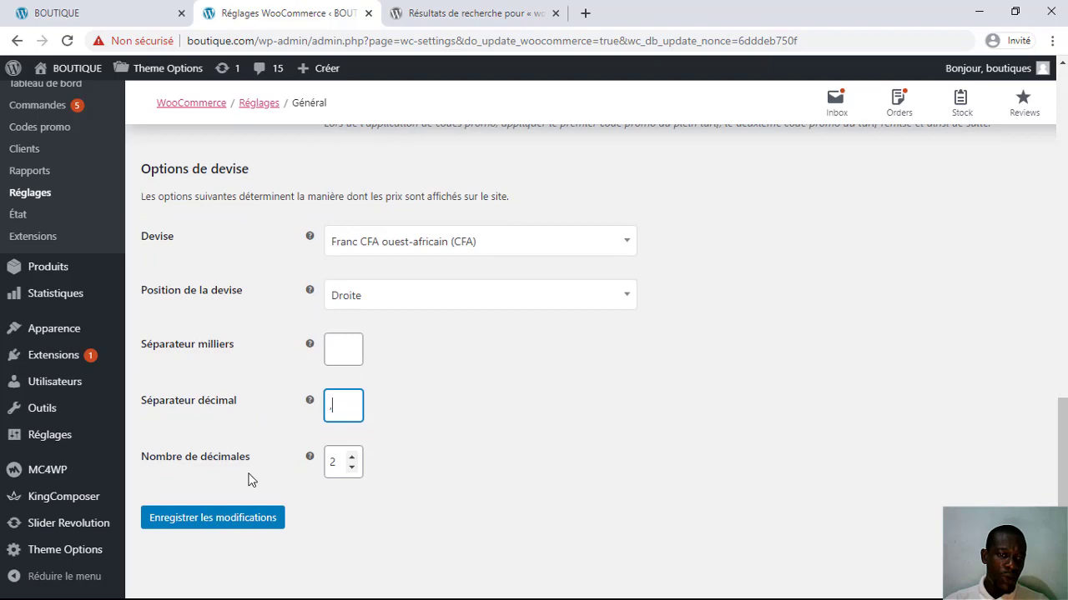
{"action": "double_click", "coordinate": [333, 463]}
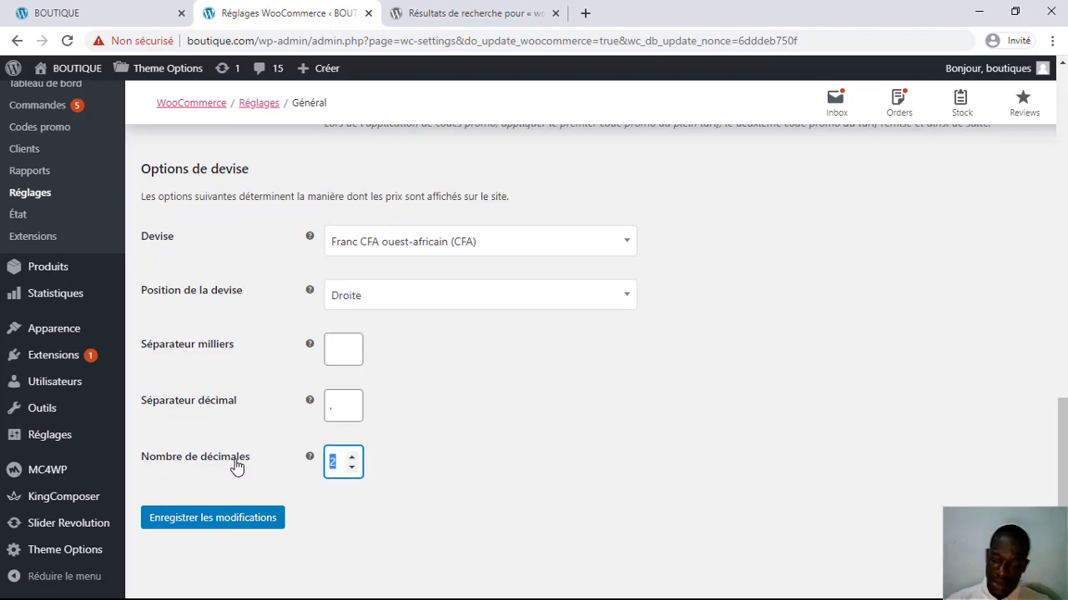
{"action": "type", "text": "0"}
Step: Save the general shop settings after reviewing them, and check the saved values on the reloaded page
{"action": "scroll", "coordinate": [250, 426], "scroll_direction": "up", "scroll_amount": 5}
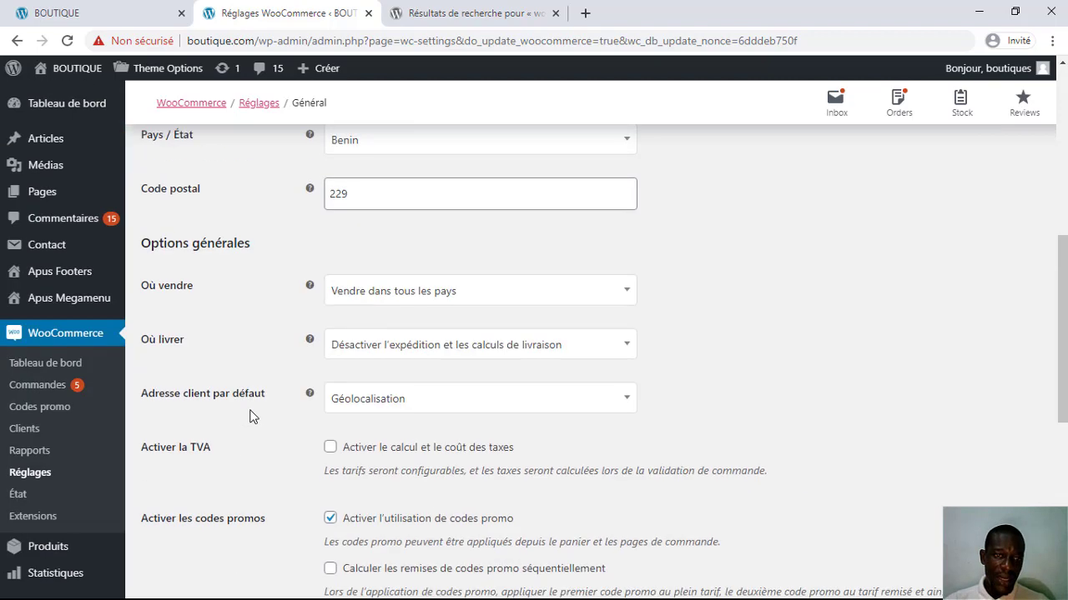
{"action": "scroll", "coordinate": [250, 417], "scroll_direction": "up", "scroll_amount": 3}
{"action": "scroll", "coordinate": [250, 417], "scroll_direction": "down", "scroll_amount": 8}
{"action": "left_click", "coordinate": [232, 526]}
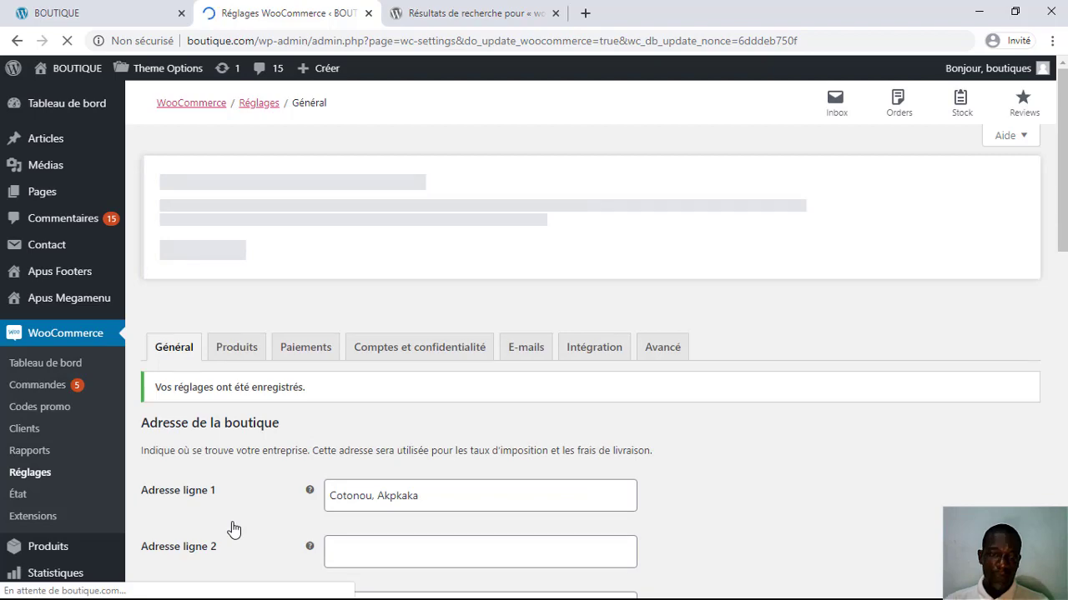
{"action": "scroll", "coordinate": [527, 450], "scroll_direction": "down", "scroll_amount": 10}
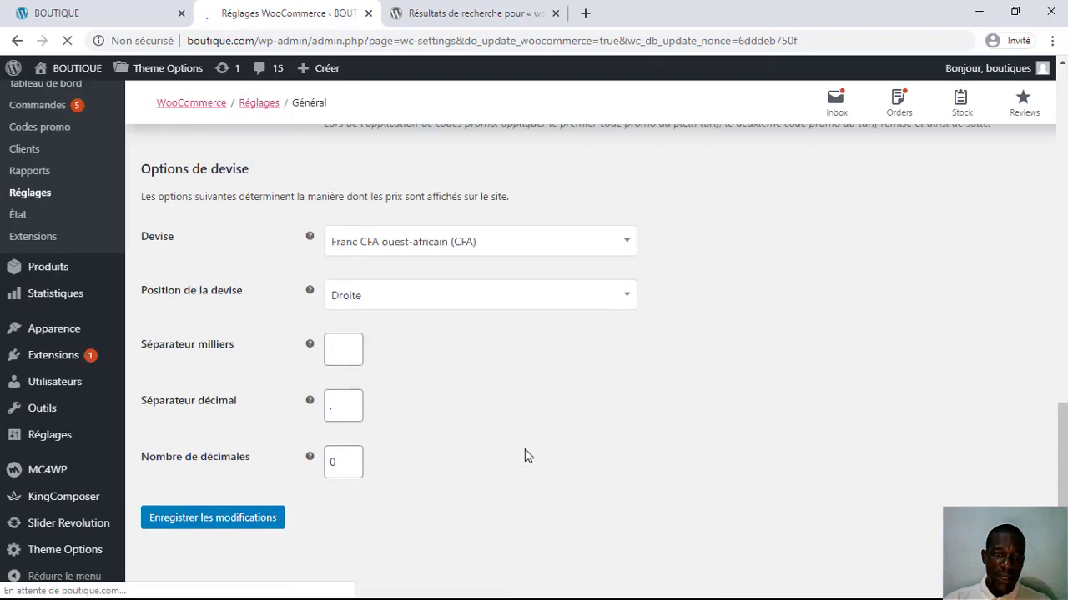
{"action": "scroll", "coordinate": [524, 450], "scroll_direction": "up", "scroll_amount": 10}
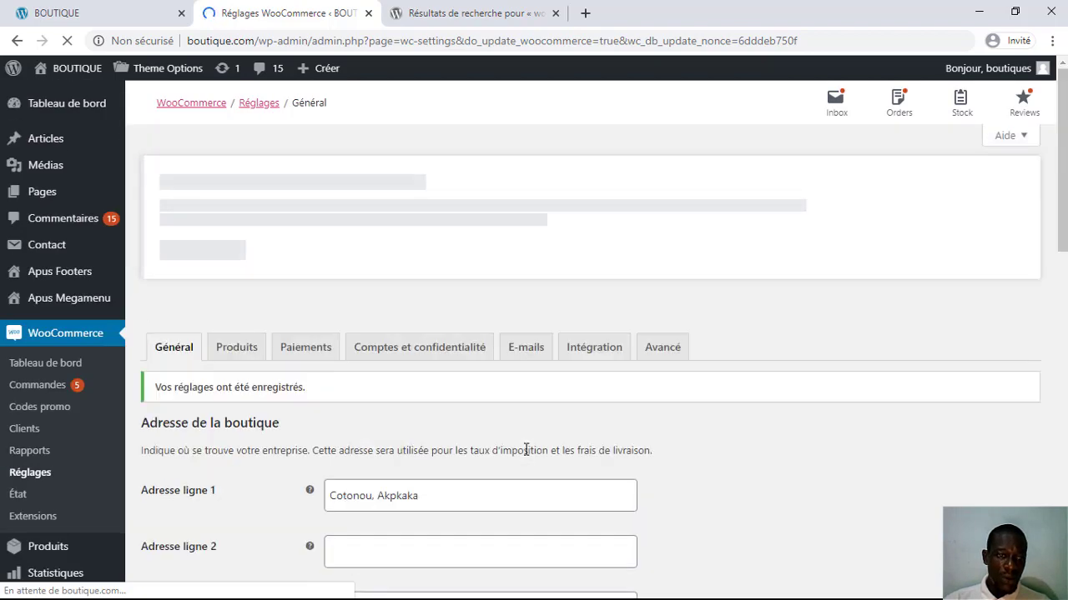
{"action": "scroll", "coordinate": [525, 449], "scroll_direction": "down", "scroll_amount": 5}
{"action": "scroll", "coordinate": [525, 449], "scroll_direction": "up", "scroll_amount": 5}
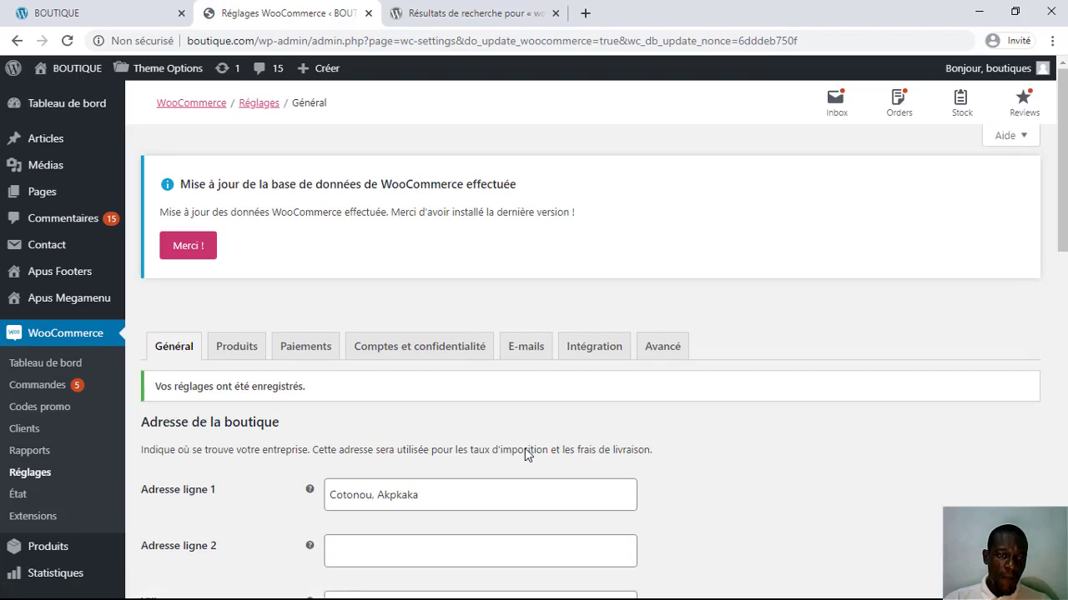